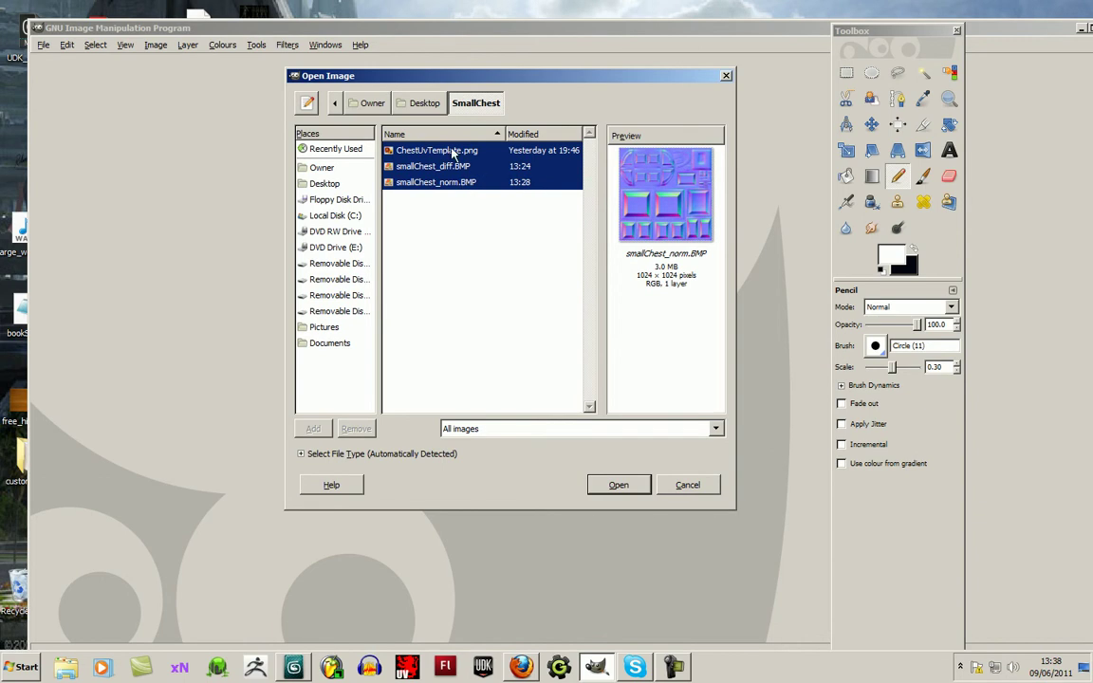
# Open the three images selected in SmallChest, close smallChest_norm.BMP and smallChest_diff.BMP, and maximise the ChestUvTemplate.png window.
pyautogui.click(619, 487)
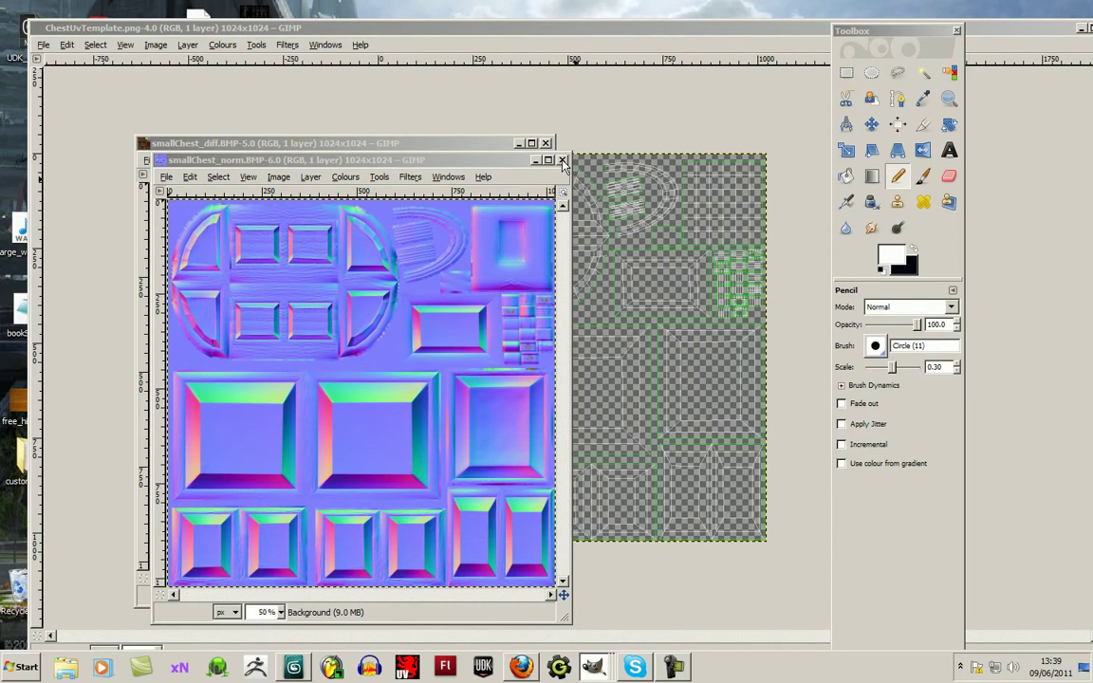
pyautogui.click(564, 164)
pyautogui.click(547, 143)
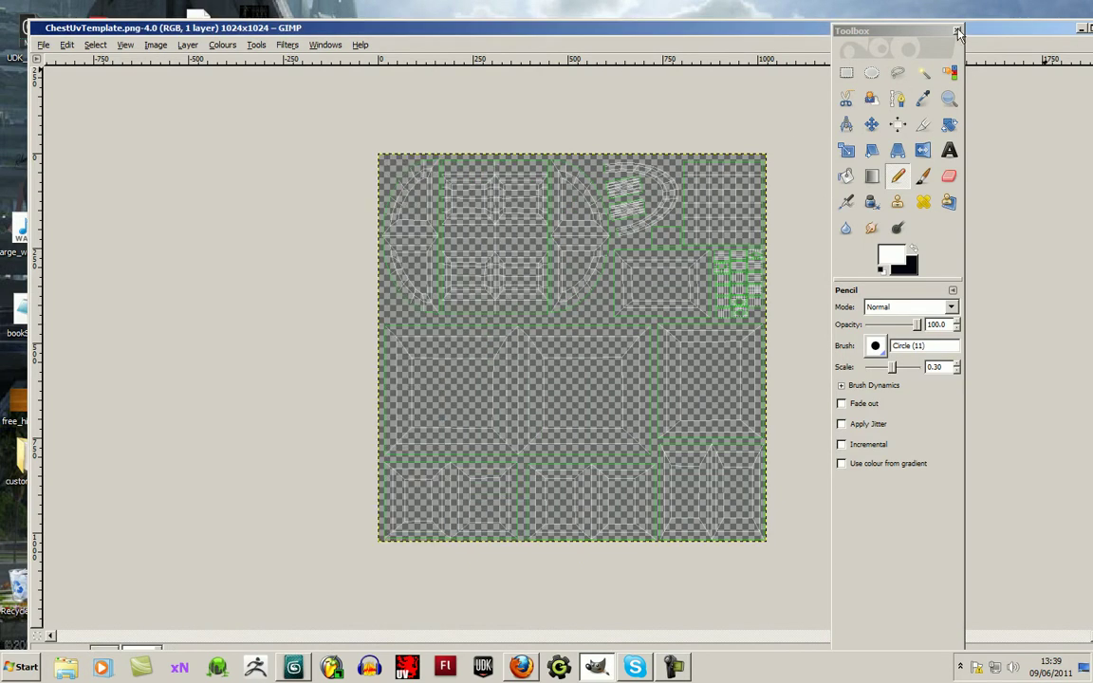
pyautogui.doubleClick(862, 24)
# Open smallChest_diff.BMP and smallChest_norm.BMP from the desktop's SmallChest folder as layers in ChestUvTemplate.png.
pyautogui.click(12, 46)
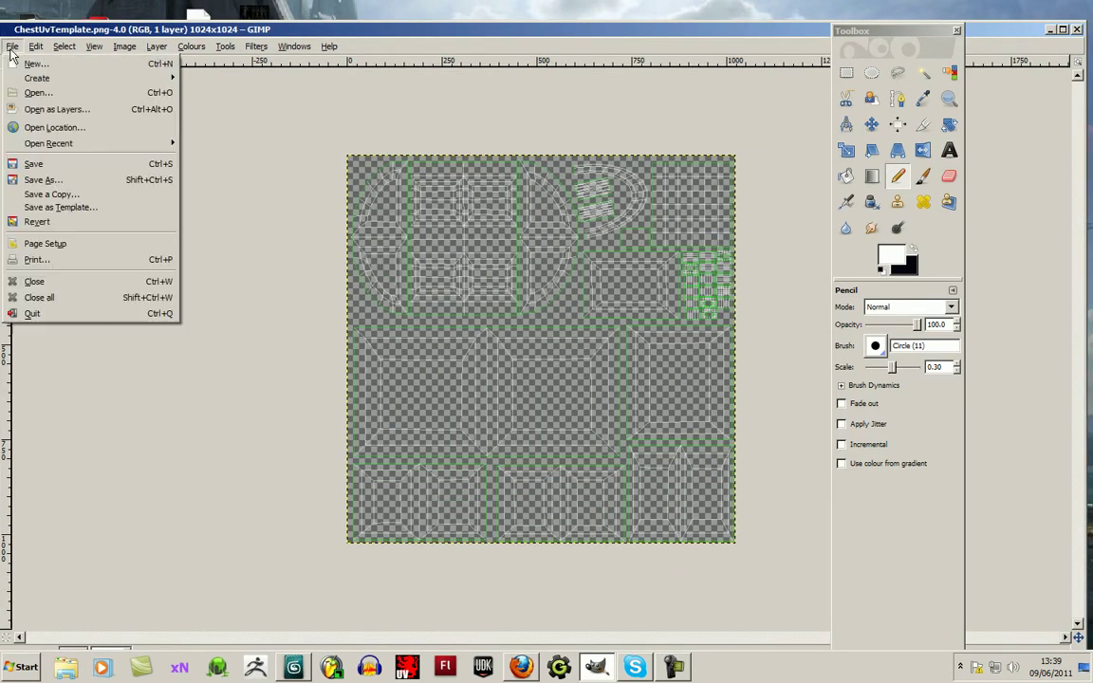
pyautogui.click(46, 99)
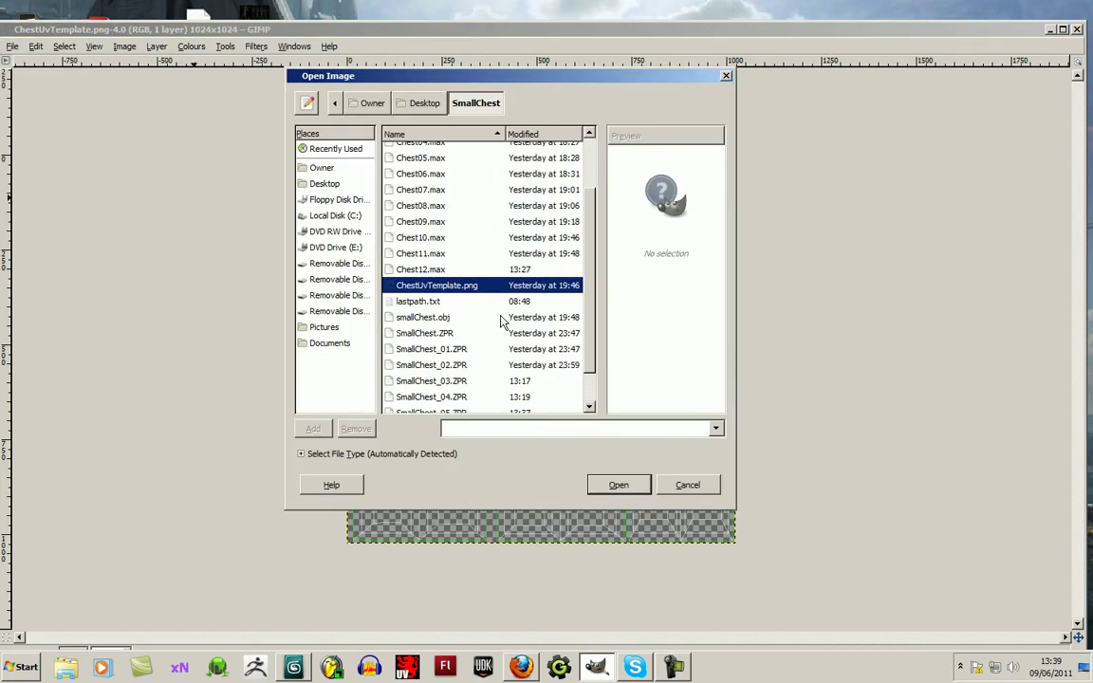
pyautogui.click(323, 183)
pyautogui.doubleClick(414, 370)
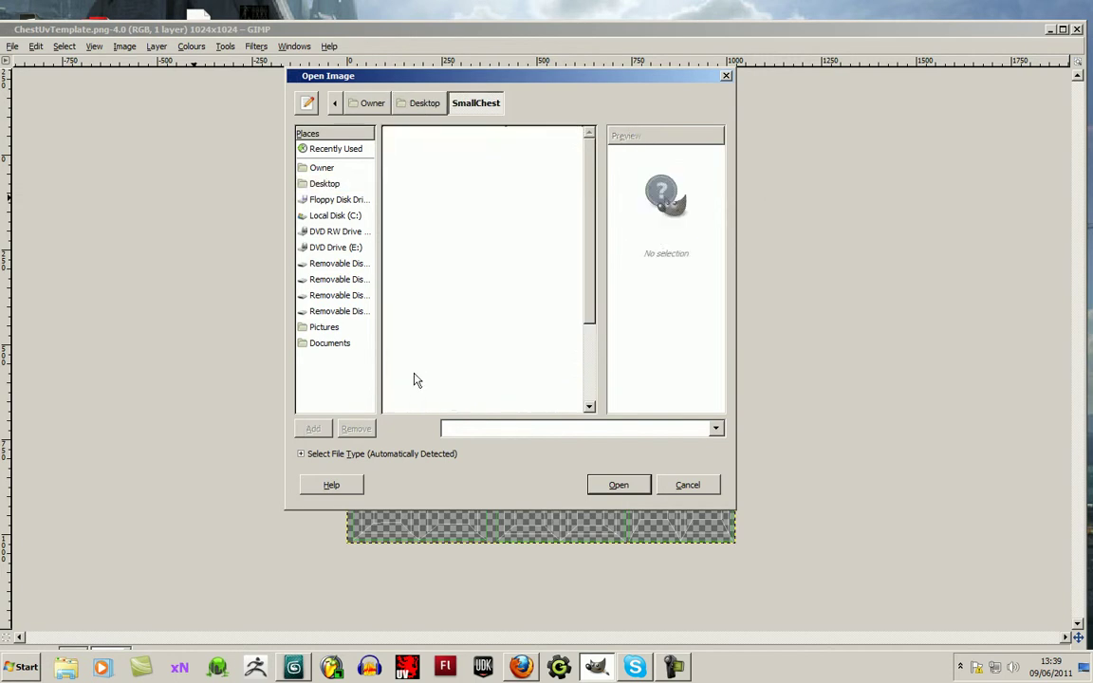
pyautogui.scroll(-3, 588, 294)
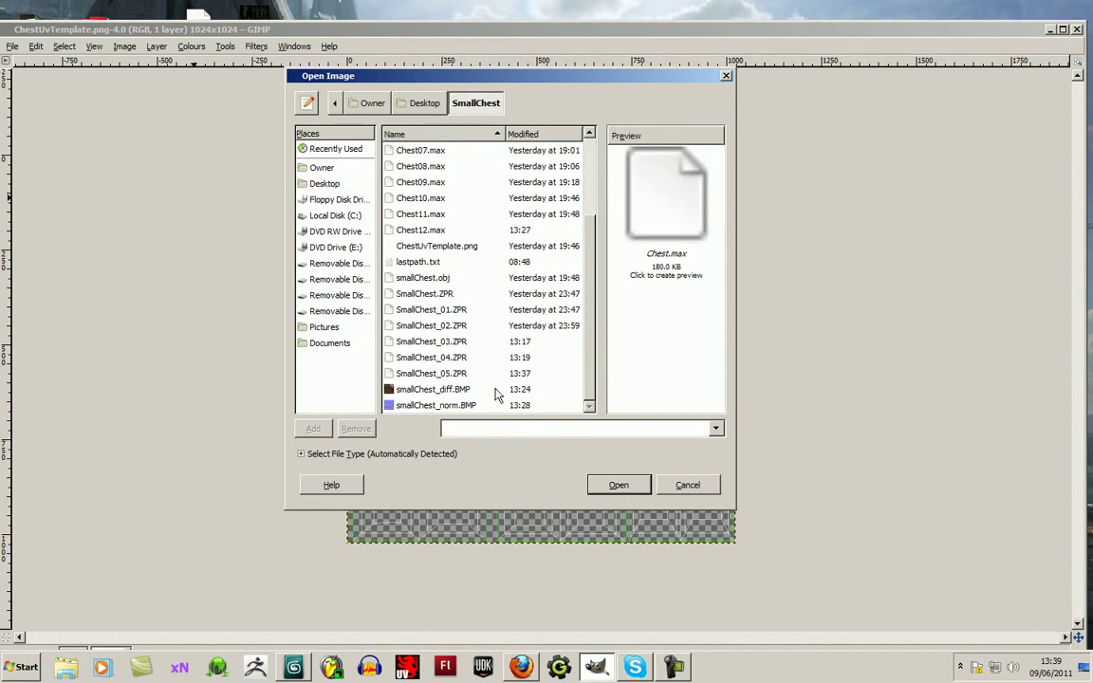
pyautogui.click(446, 389)
pyautogui.keyDown('shift'); pyautogui.click(451, 407); pyautogui.keyUp('shift')
pyautogui.click(617, 485)
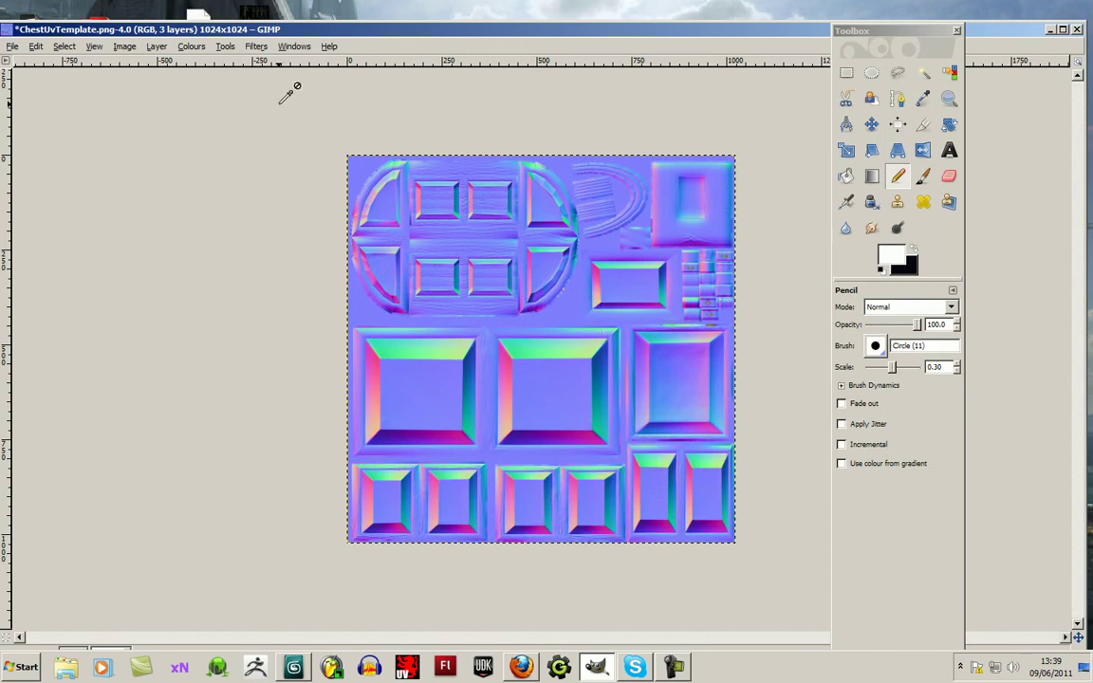
# Show the layer list and raise the Background layer with the UV wireframe above the two texture layers.
pyautogui.hotkey('ctrl', 'l')
pyautogui.moveTo(274, 9); pyautogui.dragTo(171, 120)
pyautogui.click(210, 275)
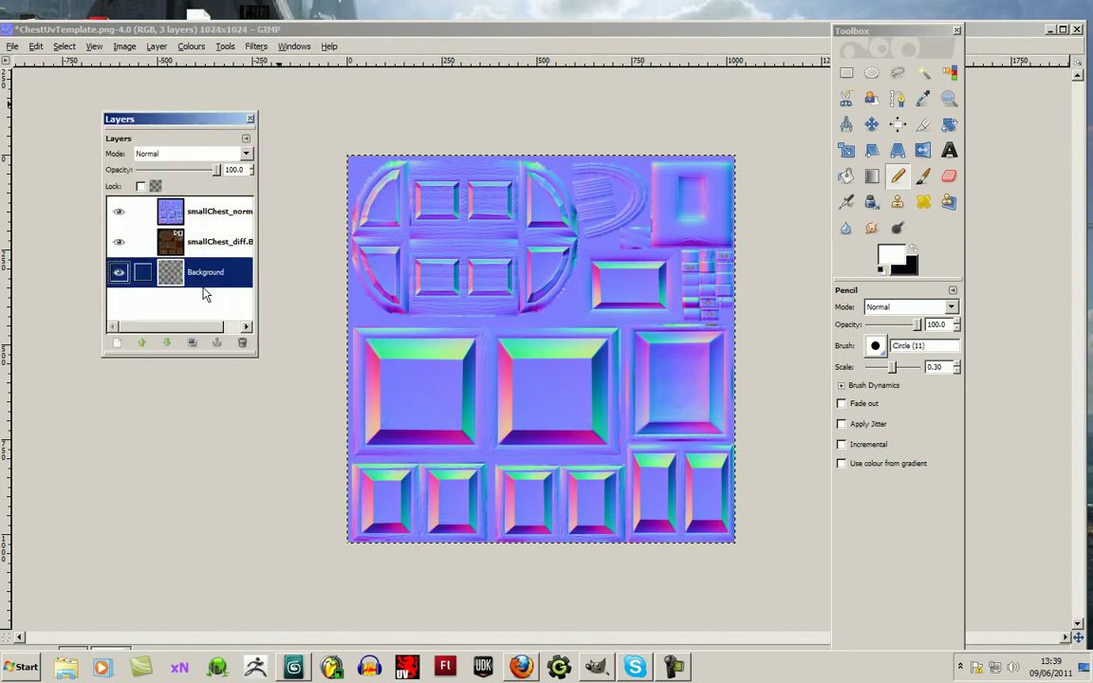
pyautogui.click(142, 343)
pyautogui.click(142, 342)
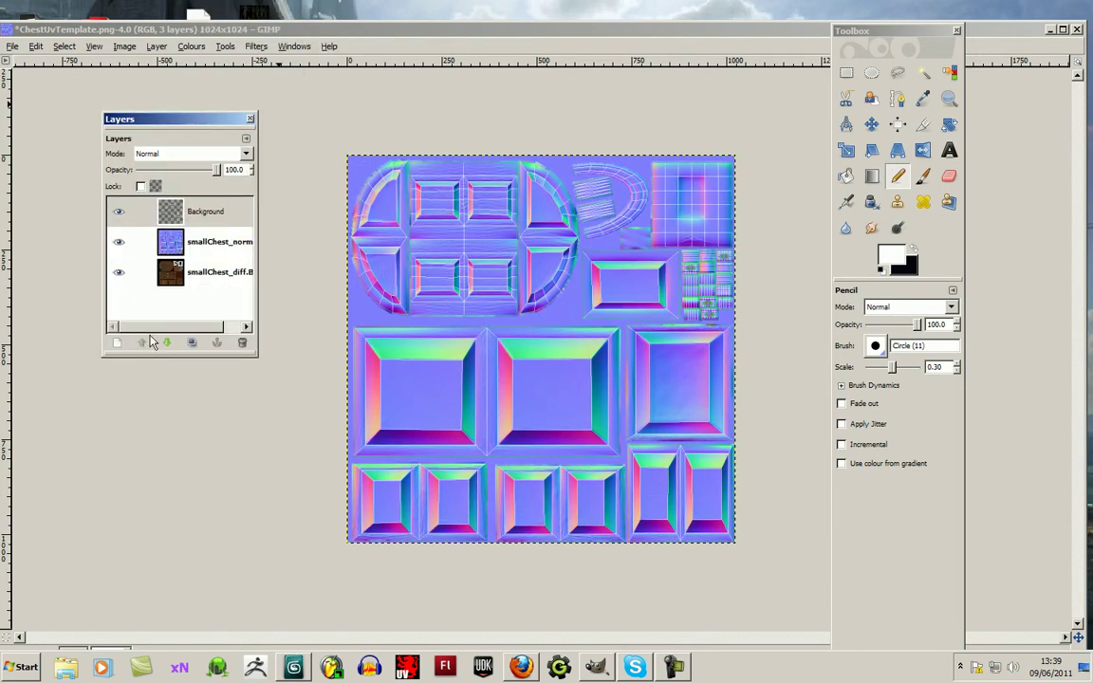
# Hide the smallChest_norm layer and the Background wireframe layer, leaving the diffuse texture visible.
pyautogui.click(223, 245)
pyautogui.moveTo(216, 169)
pyautogui.mouseDown()
pyautogui.moveTo(172, 171)
pyautogui.moveTo(220, 169)
pyautogui.mouseUp()
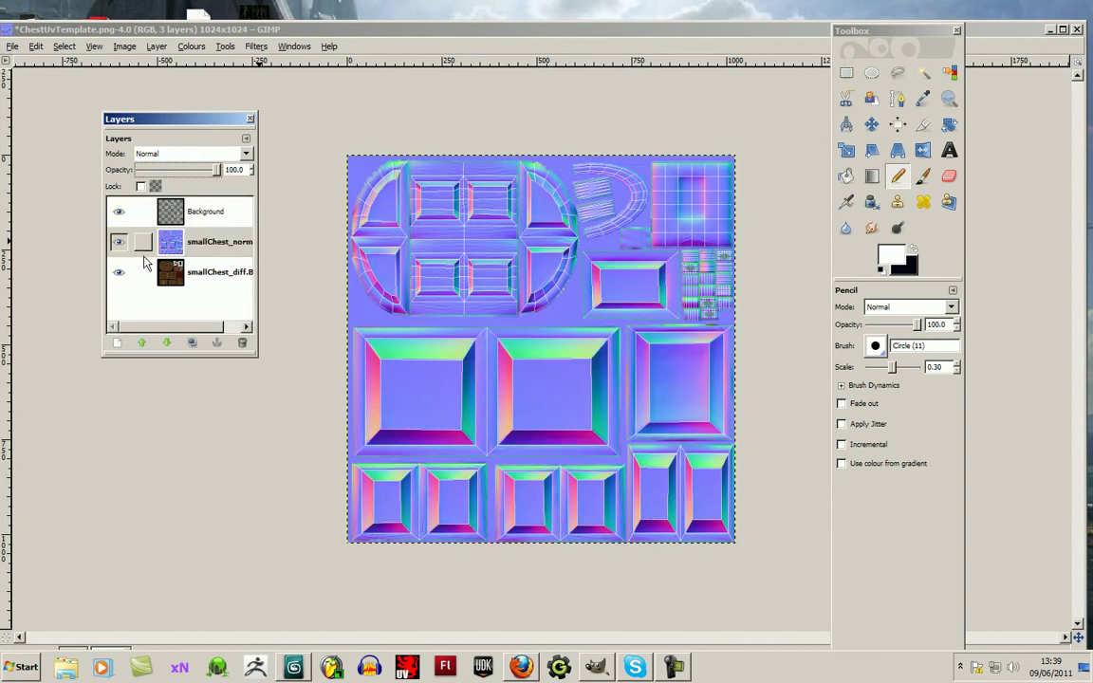
pyautogui.click(118, 244)
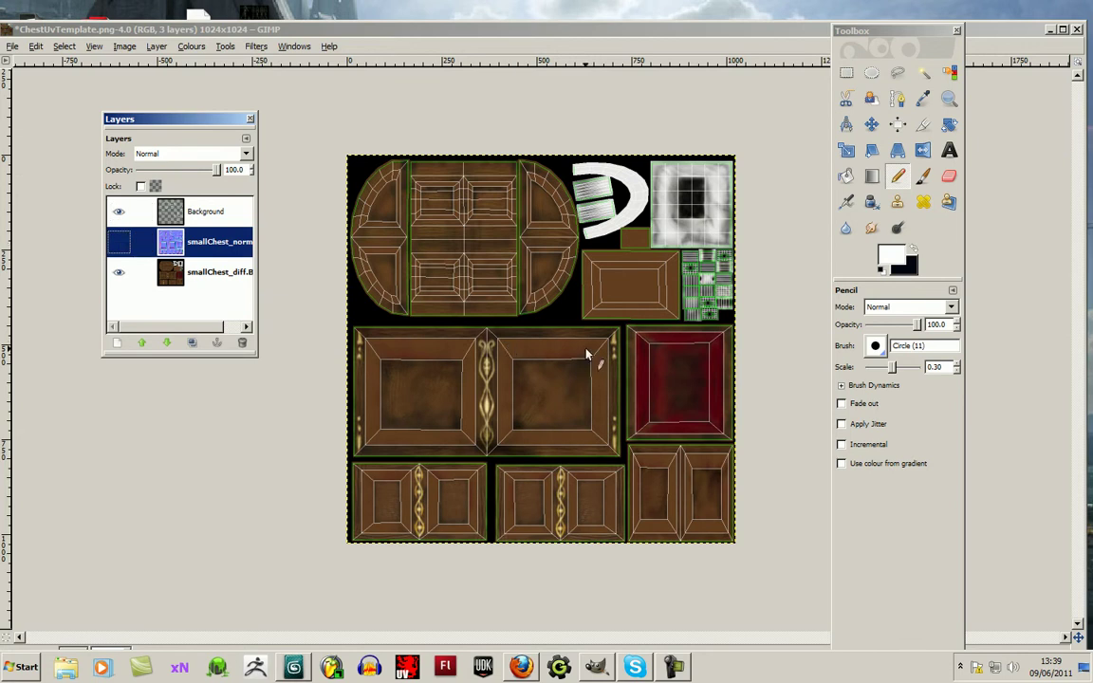
pyautogui.moveTo(811, 386); pyautogui.dragTo(812, 390)
pyautogui.click(118, 213)
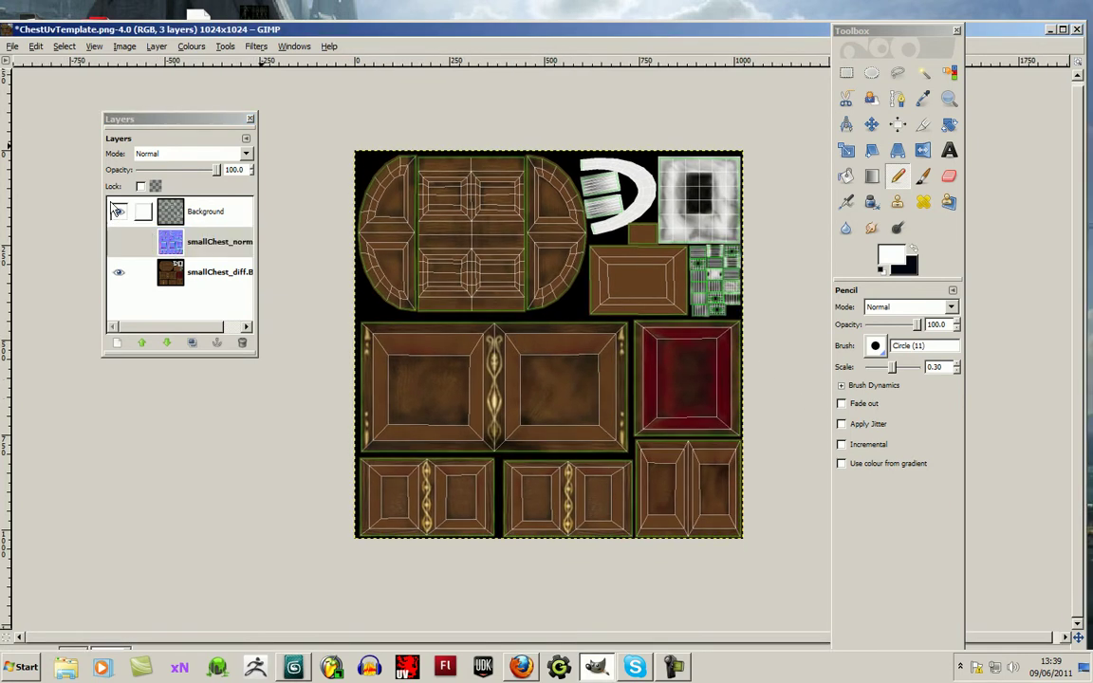
# Examine the grey metal fittings and the red panel of the diffuse texture close up.
pyautogui.click(949, 99)
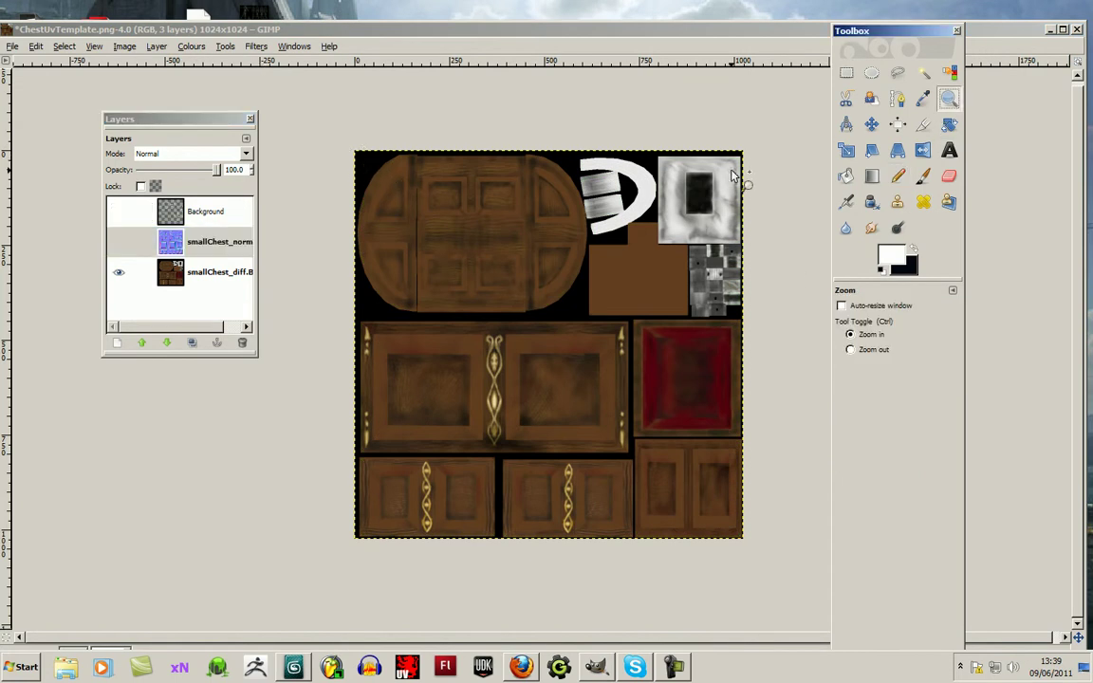
pyautogui.moveTo(745, 242); pyautogui.dragTo(627, 315)
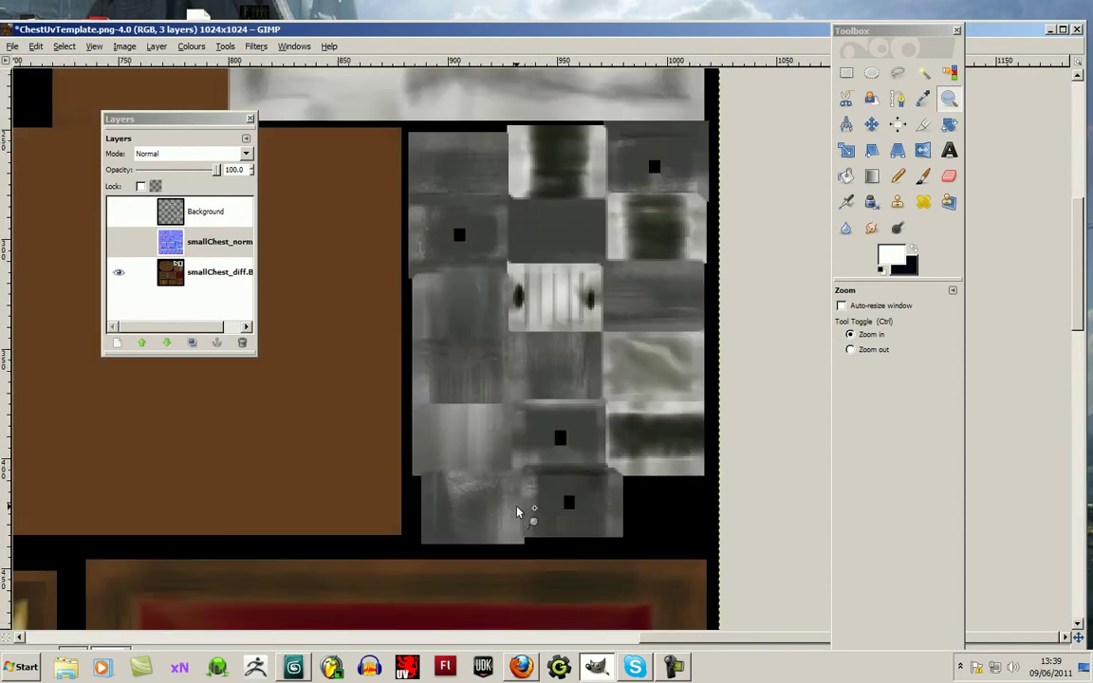
pyautogui.scroll(-5, 458, 358)
pyautogui.scroll(2, 439, 384)
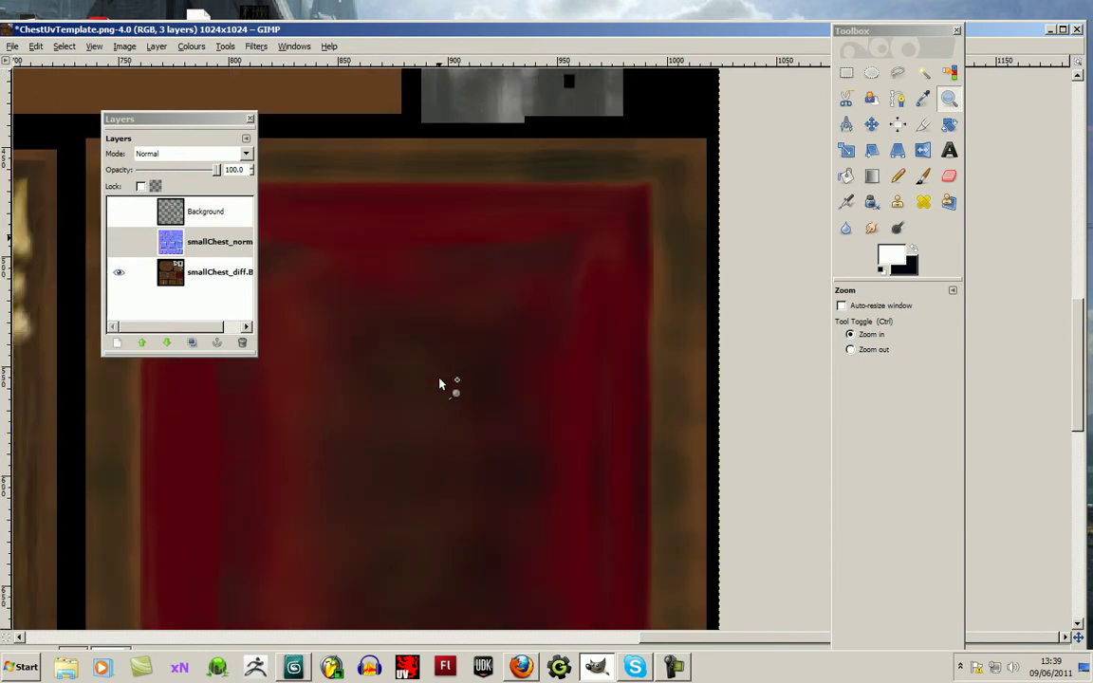
pyautogui.scroll(-3, 442, 380)
pyautogui.scroll(2, 441, 380)
pyautogui.scroll(-2, 442, 381)
pyautogui.moveTo(199, 120); pyautogui.dragTo(544, 105)
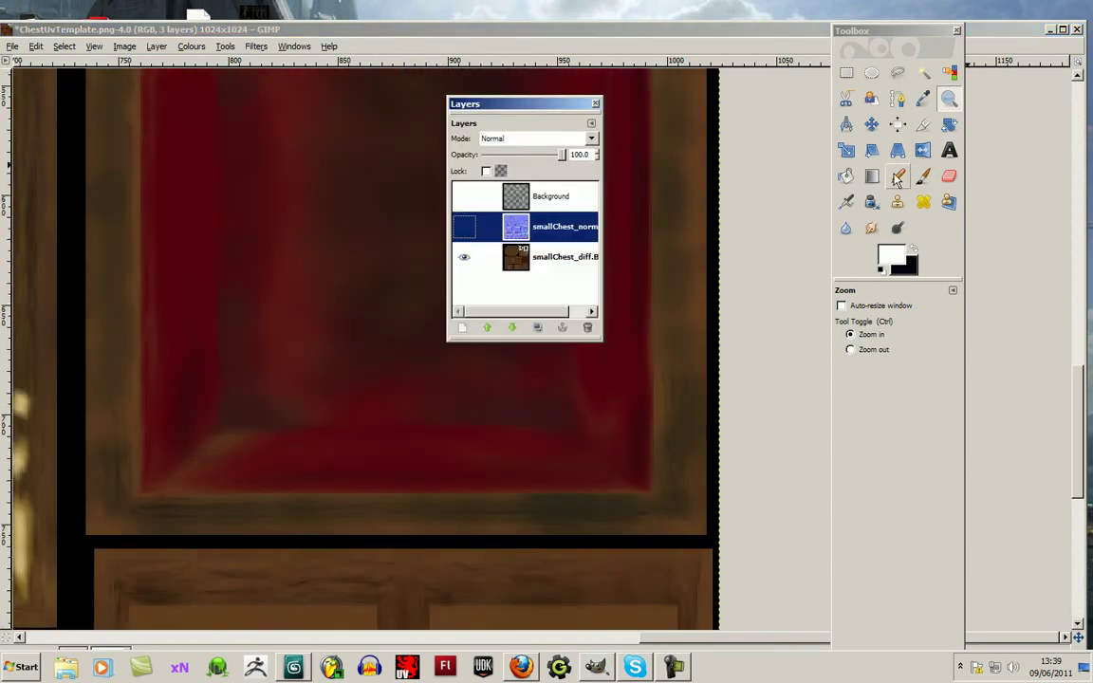
# Set up the Paintbrush with 42.9 opacity and the Circle Fuzzy (17) brush.
pyautogui.click(923, 99)
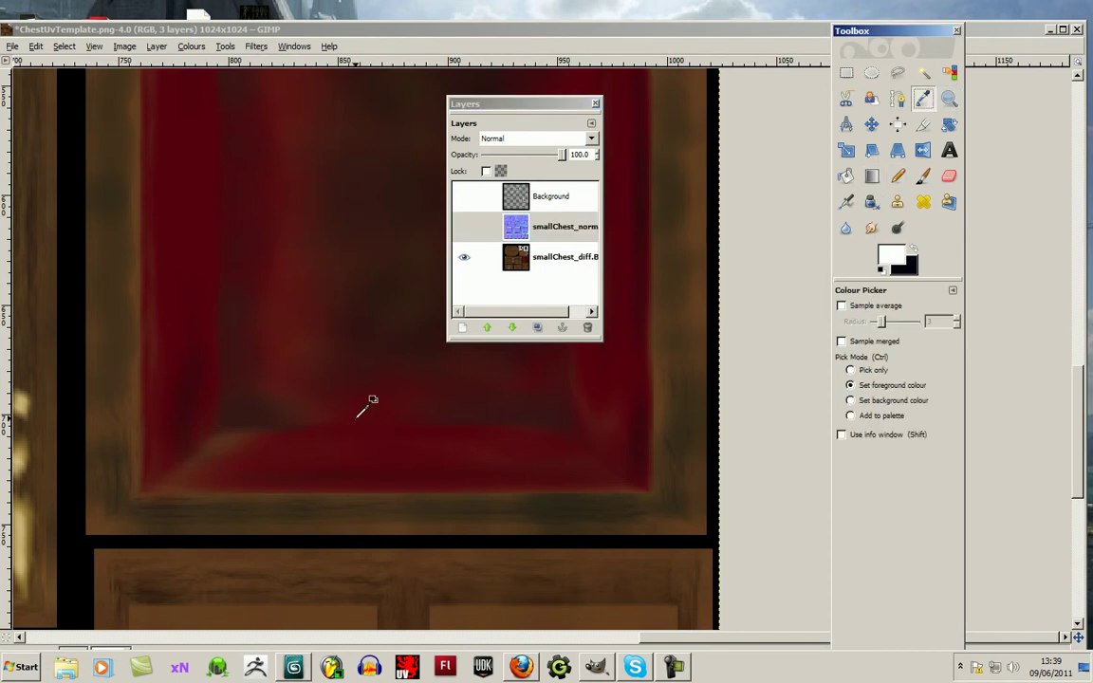
pyautogui.click(284, 422)
pyautogui.click(922, 176)
pyautogui.moveTo(949, 325); pyautogui.dragTo(892, 330)
pyautogui.click(877, 348)
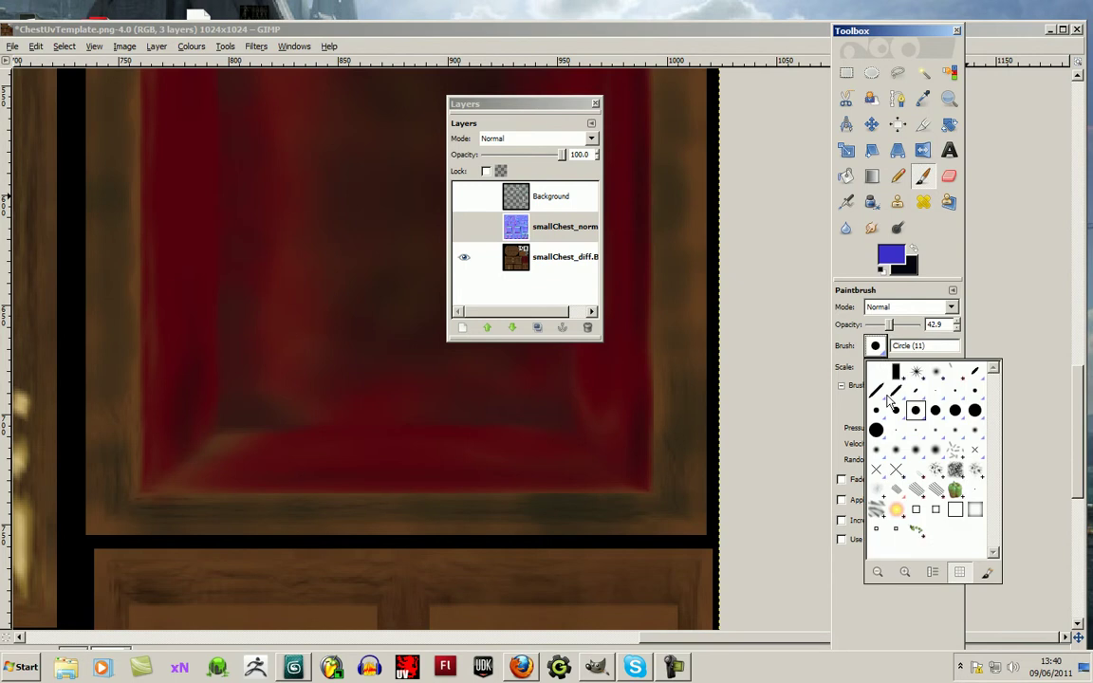
pyautogui.click(915, 452)
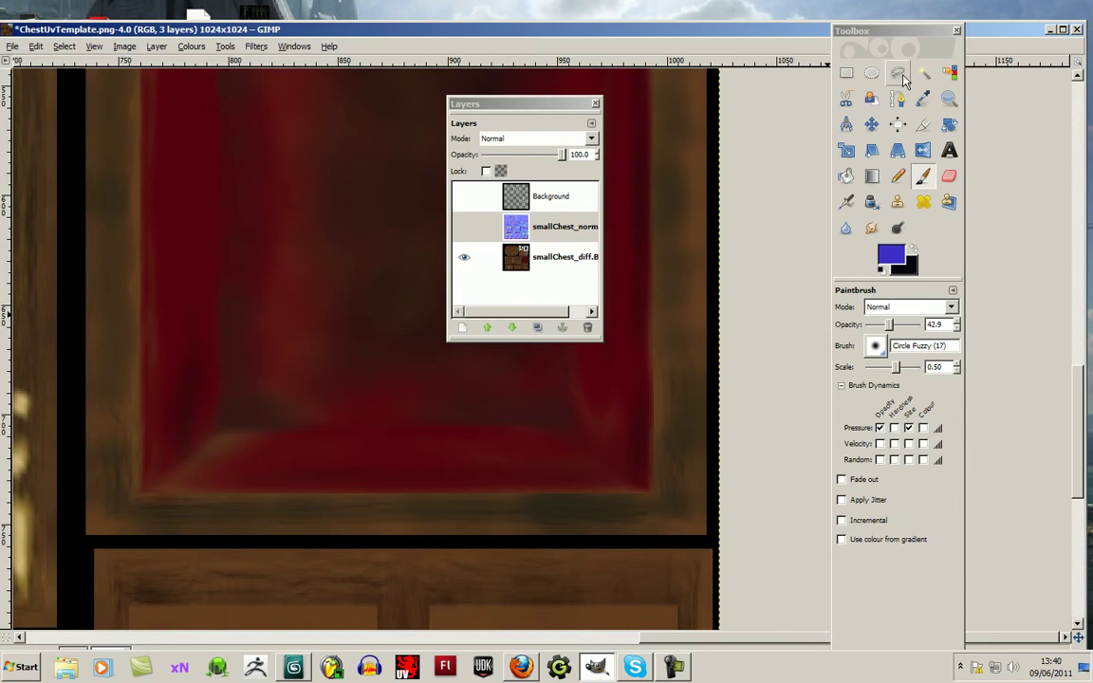
# Sample dark red from the smallChest_diff layer and paint over the light streaks along the red panel's lower bevel.
pyautogui.click(924, 100)
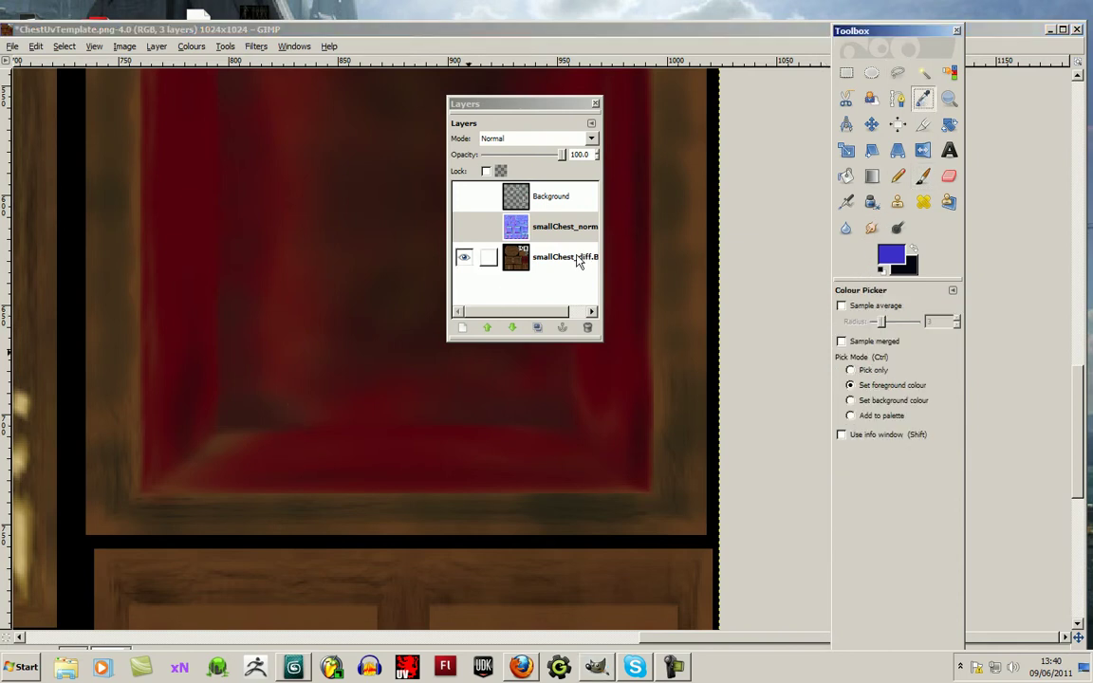
pyautogui.click(505, 262)
pyautogui.click(274, 444)
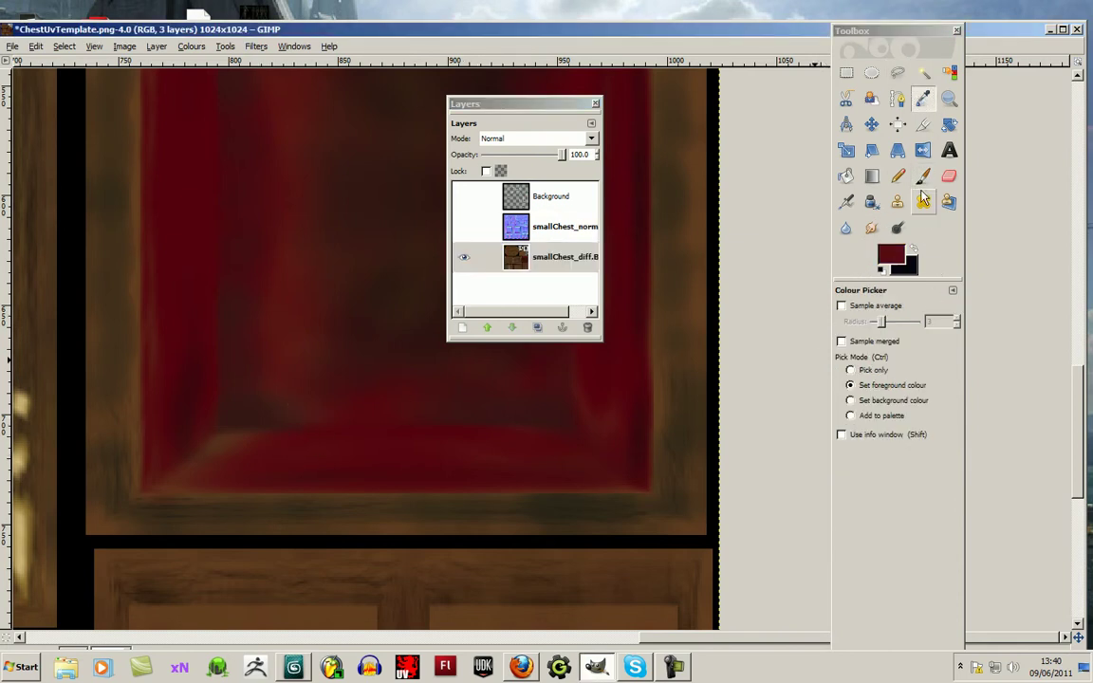
pyautogui.press('p')
pyautogui.click(237, 446)
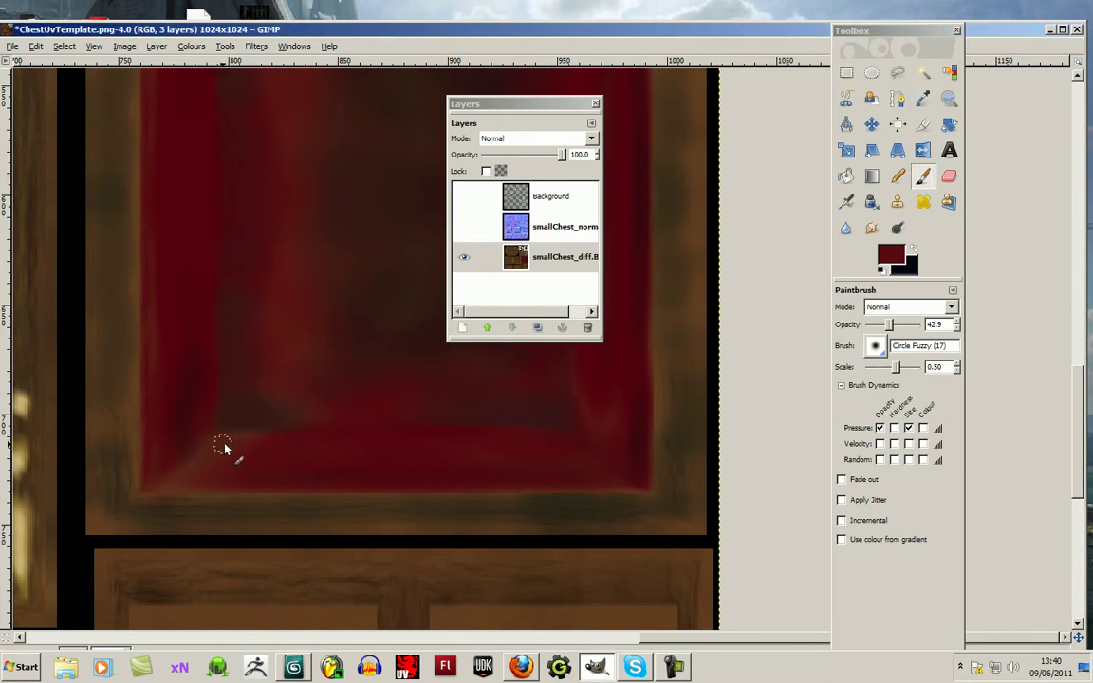
pyautogui.moveTo(216, 452)
pyautogui.mouseDown()
pyautogui.moveTo(242, 449)
pyautogui.moveTo(207, 468)
pyautogui.moveTo(315, 448)
pyautogui.mouseUp()
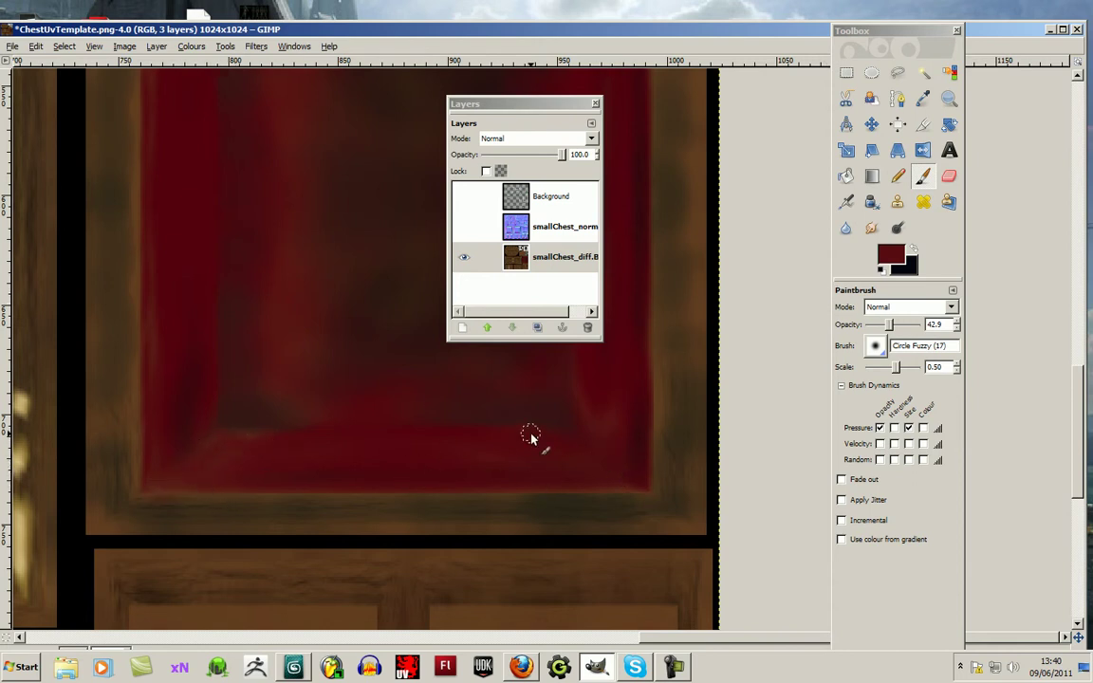
# Set the foreground colour to 0f0606 and paint dark shading strokes along the red panel's upper-left inner corner.
pyautogui.scroll(5, 285, 427)
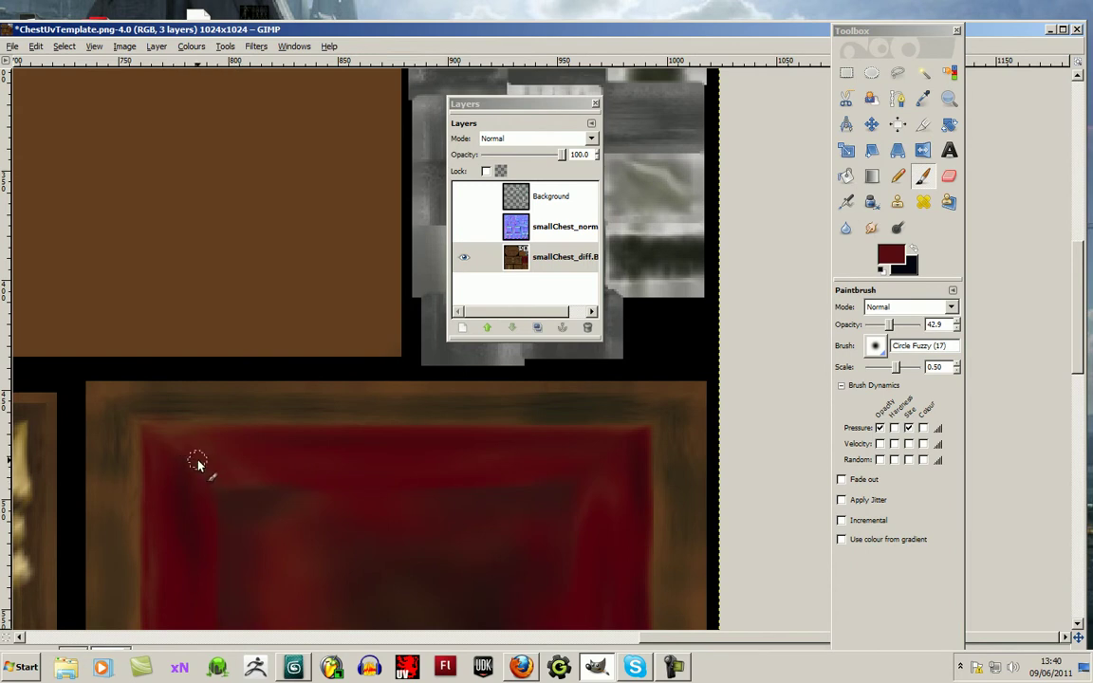
pyautogui.click(892, 253)
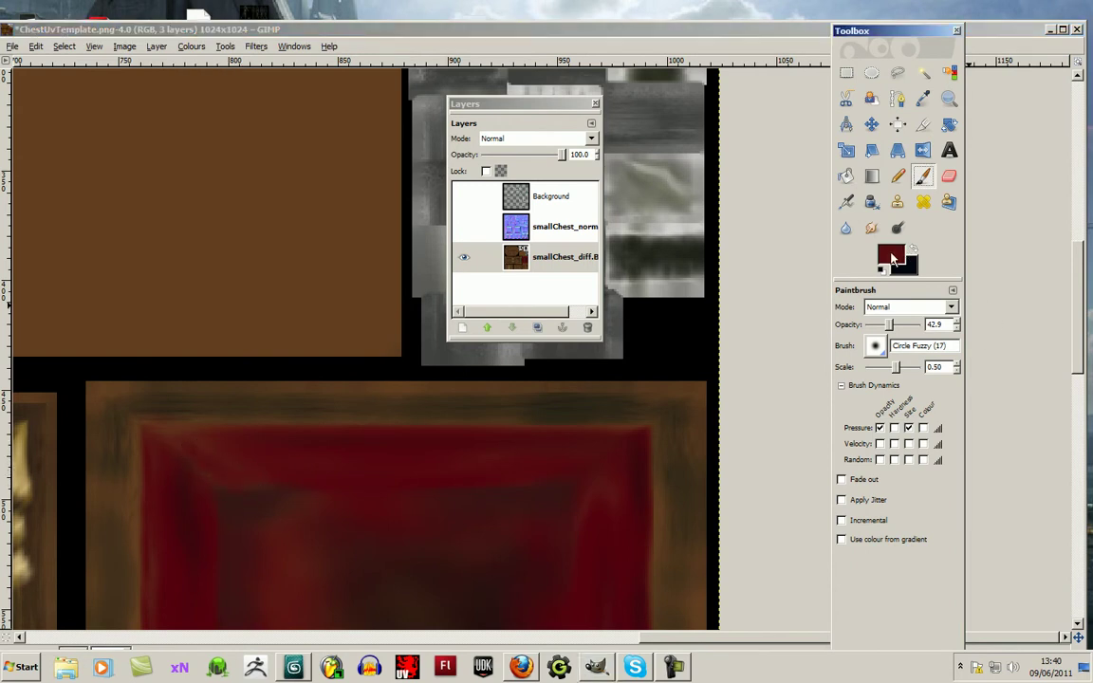
pyautogui.click(555, 222)
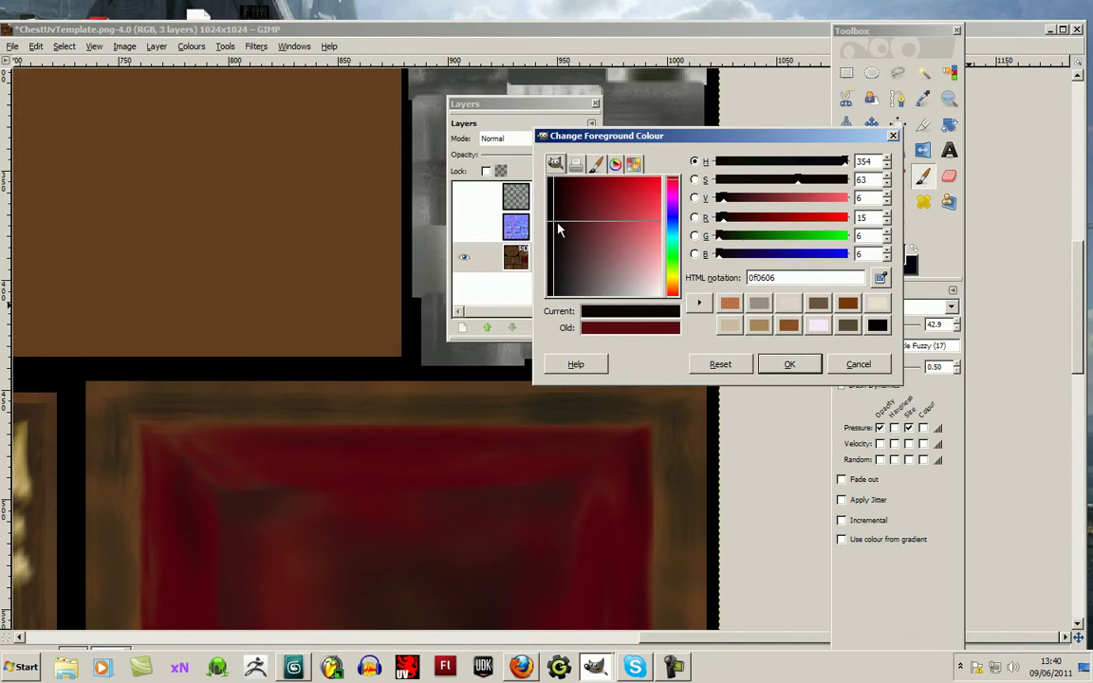
pyautogui.click(787, 365)
pyautogui.moveTo(172, 450)
pyautogui.mouseDown()
pyautogui.moveTo(245, 497)
pyautogui.moveTo(346, 505)
pyautogui.mouseUp()
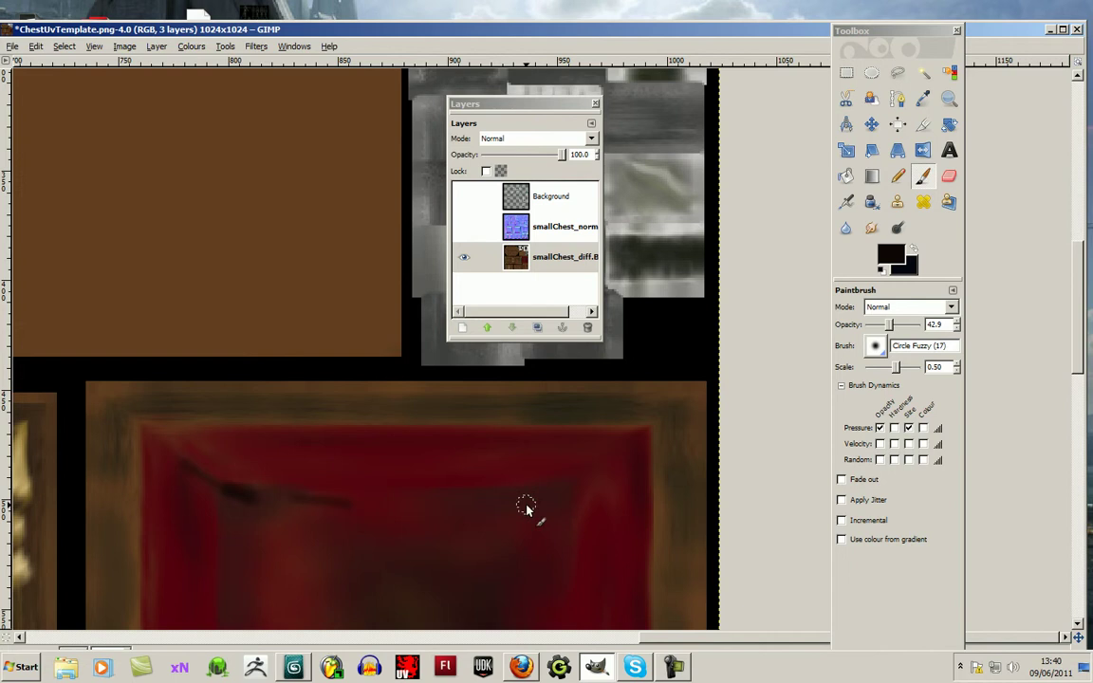
# Undo the stray Pencil stroke, choose a dark reddish brown foreground, and draw over the dark shading in the red panel's upper-left corner.
pyautogui.press('n')
pyautogui.press('x')
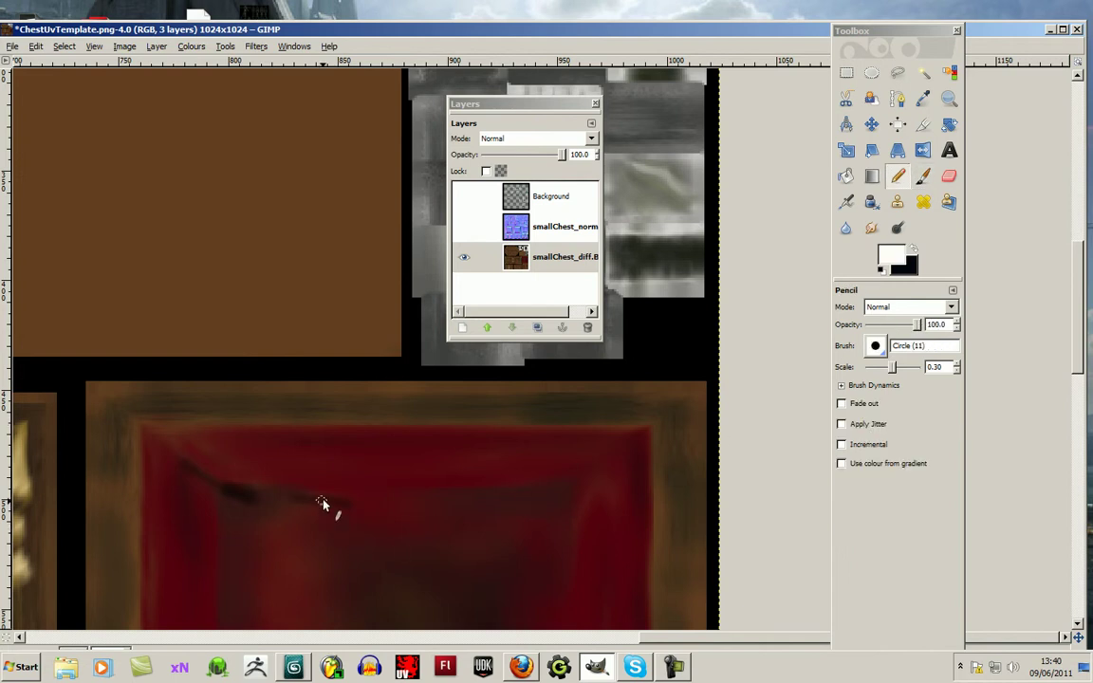
pyautogui.hotkey('ctrl', 'z')
pyautogui.click(891, 254)
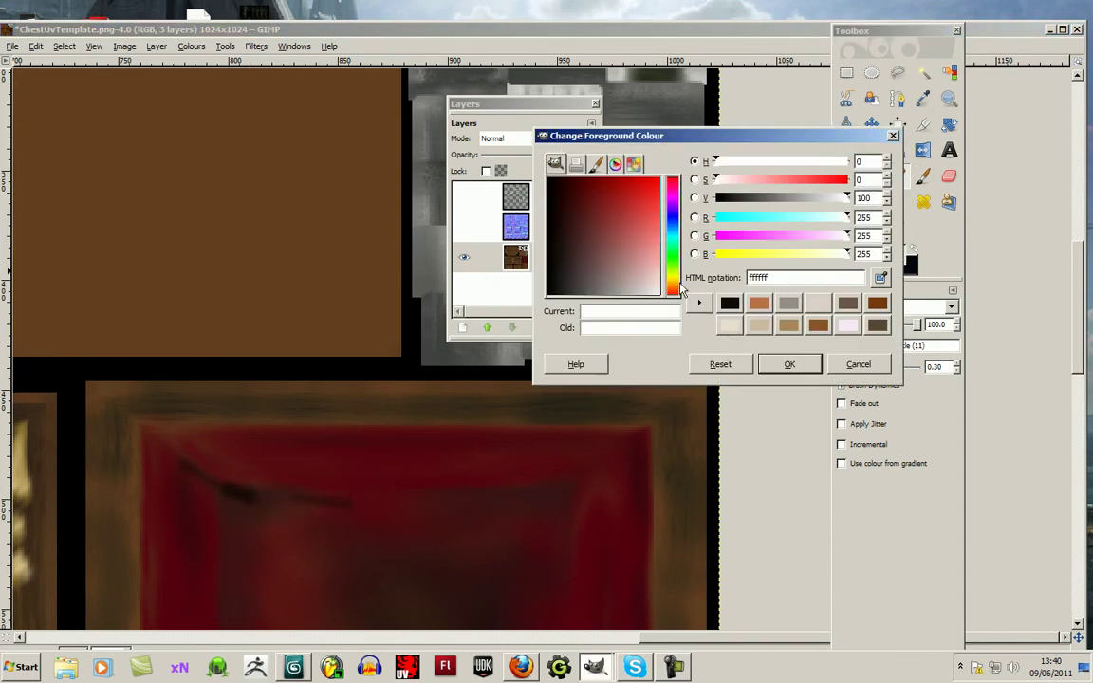
pyautogui.click(573, 239)
pyautogui.click(780, 365)
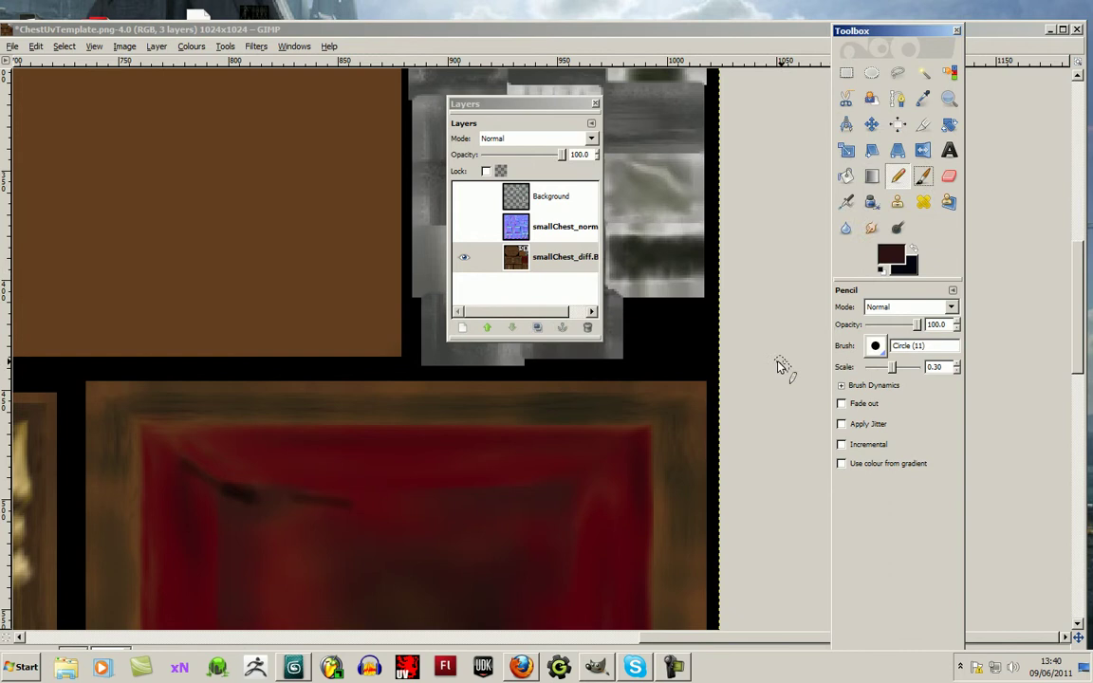
pyautogui.click(372, 512)
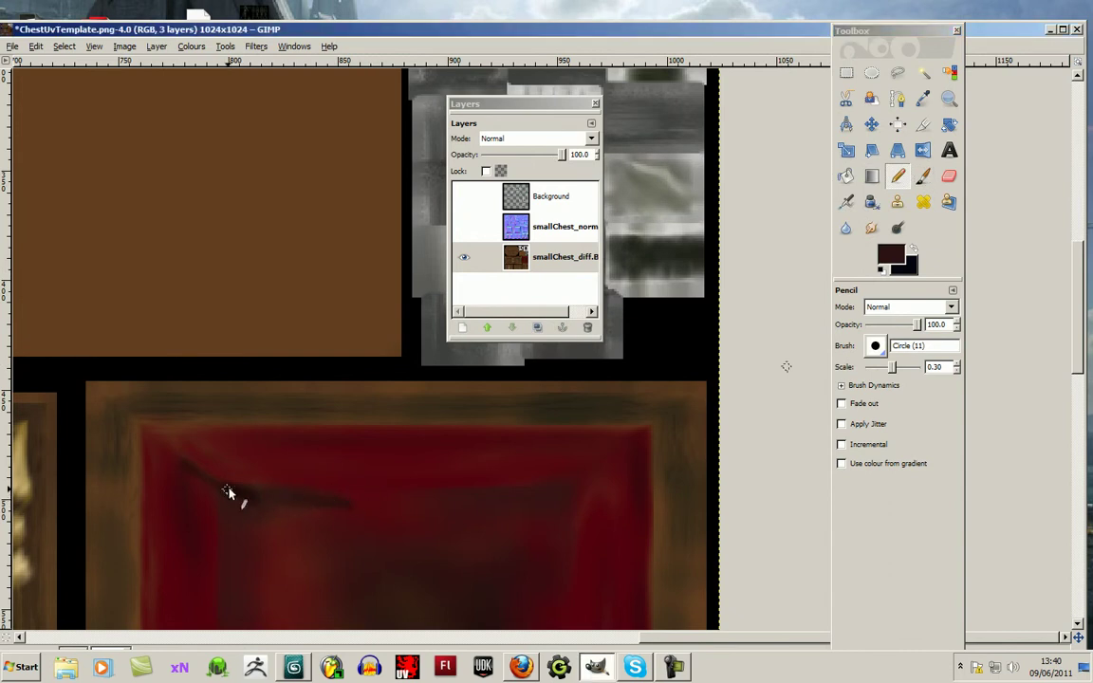
# Smudge the dark shading strokes in the red panel's upper-left corner to blend them.
pyautogui.click(872, 228)
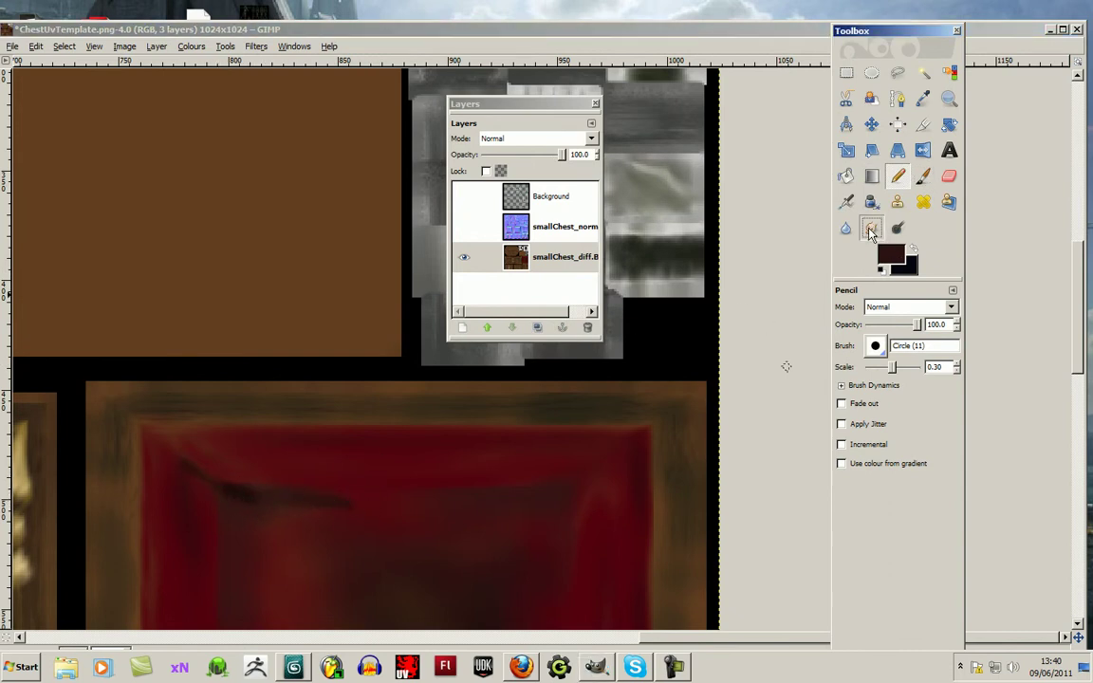
pyautogui.moveTo(205, 503)
pyautogui.mouseDown()
pyautogui.moveTo(184, 474)
pyautogui.moveTo(209, 471)
pyautogui.moveTo(251, 498)
pyautogui.moveTo(237, 499)
pyautogui.moveTo(227, 493)
pyautogui.moveTo(366, 500)
pyautogui.moveTo(293, 491)
pyautogui.moveTo(338, 473)
pyautogui.moveTo(237, 496)
pyautogui.mouseUp()
pyautogui.press('shift')
# Fit the whole texture in the window and move the Layers and Toolbox windows clear of it.
pyautogui.hotkey('ctrl', 'shift', 'j')
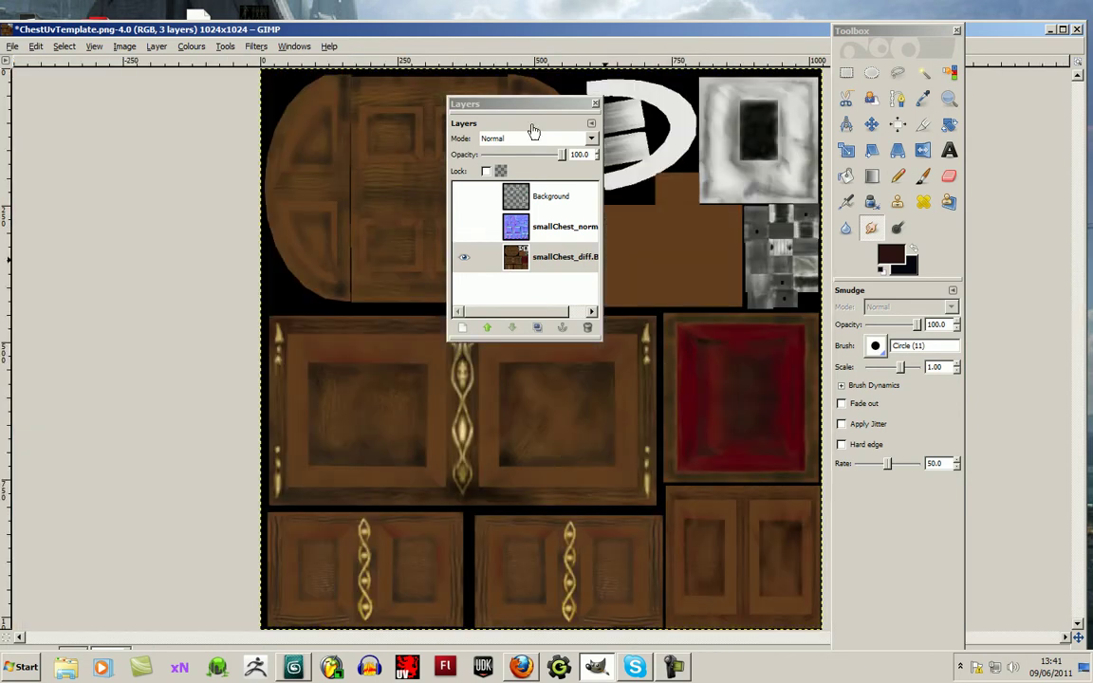
pyautogui.moveTo(484, 101); pyautogui.dragTo(103, 160)
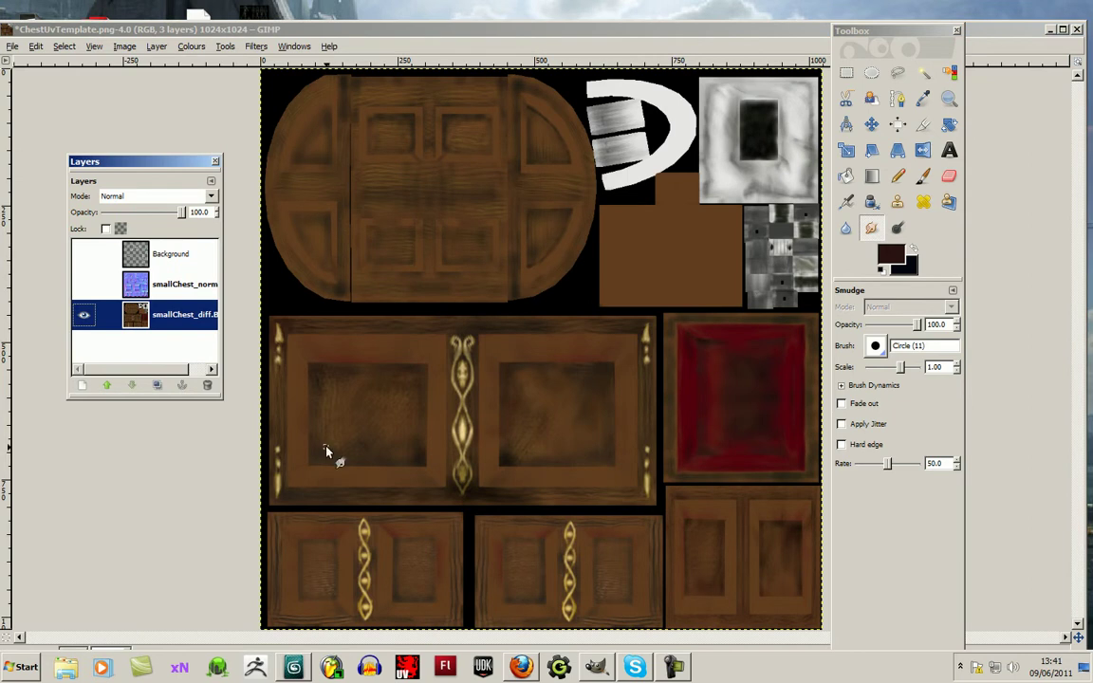
pyautogui.moveTo(849, 30); pyautogui.dragTo(880, 36)
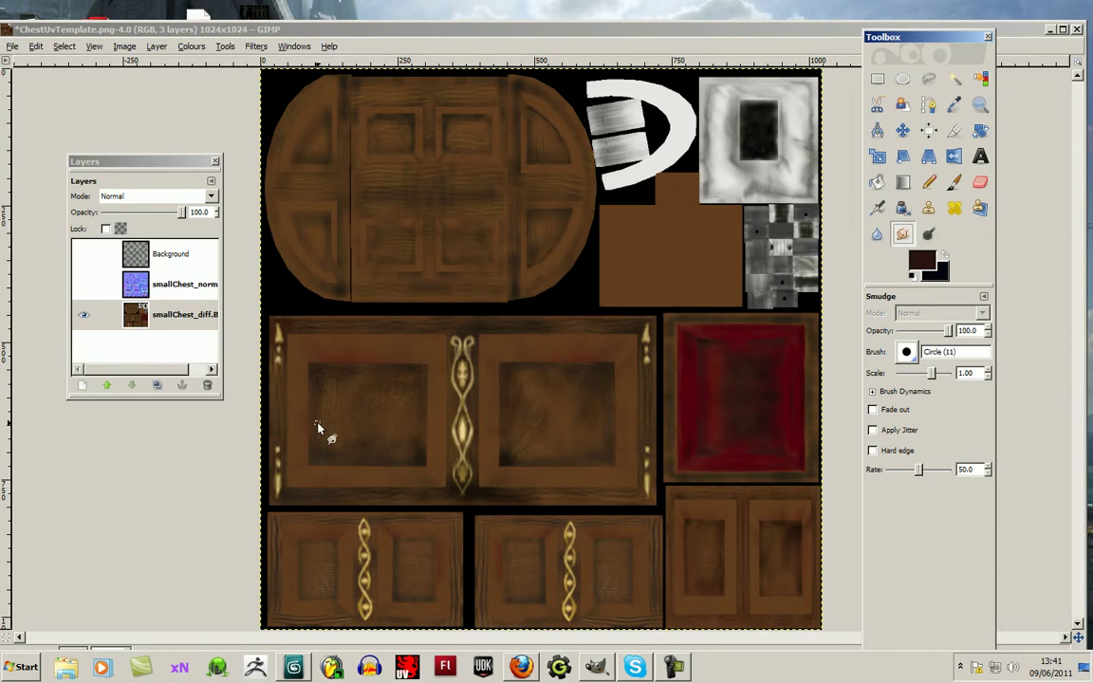
# Sample the gold of the front panel's upper-left corner ornament and pencil along its spearhead's left edge at brush scale 0.24.
pyautogui.click(981, 104)
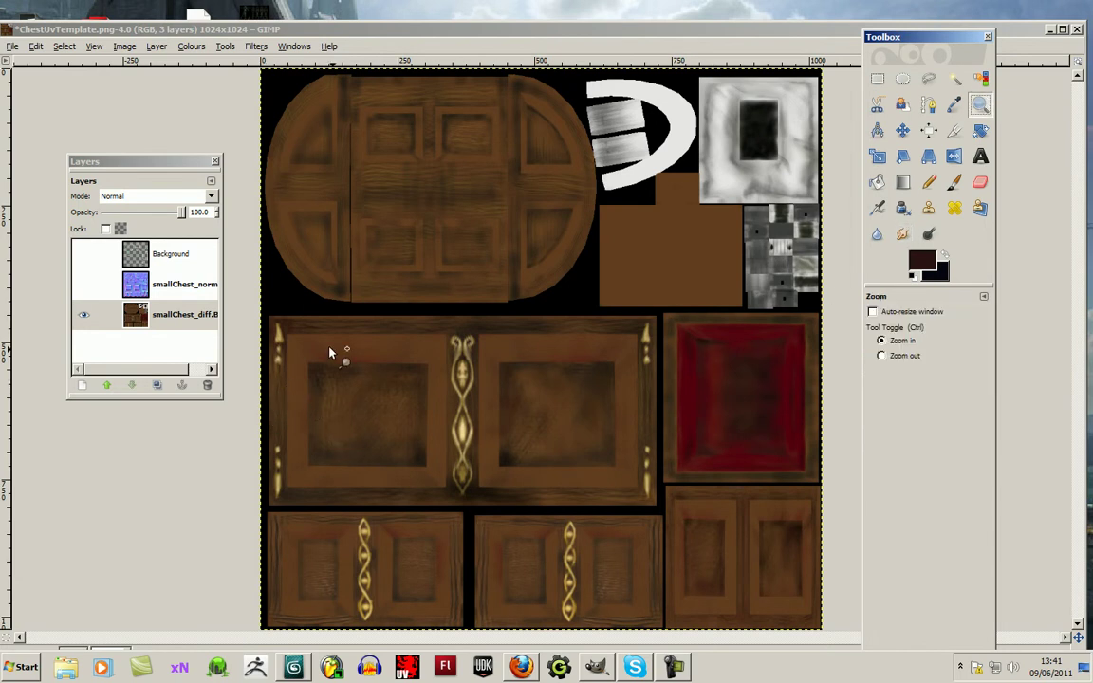
pyautogui.moveTo(262, 311); pyautogui.dragTo(446, 525)
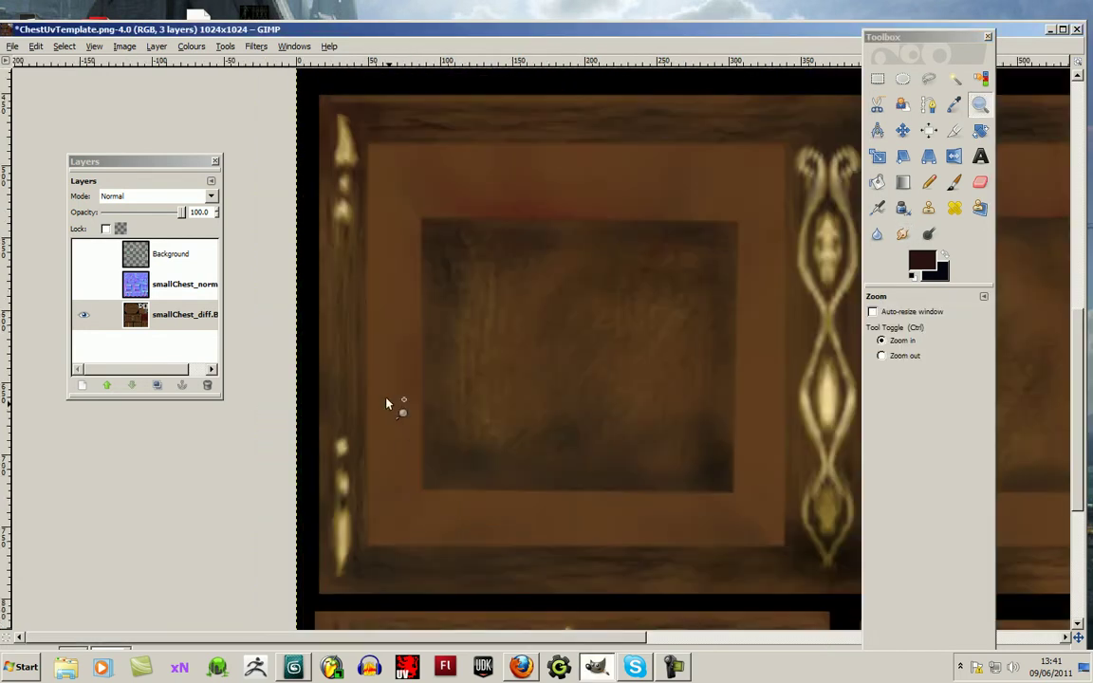
pyautogui.moveTo(313, 95); pyautogui.dragTo(375, 237)
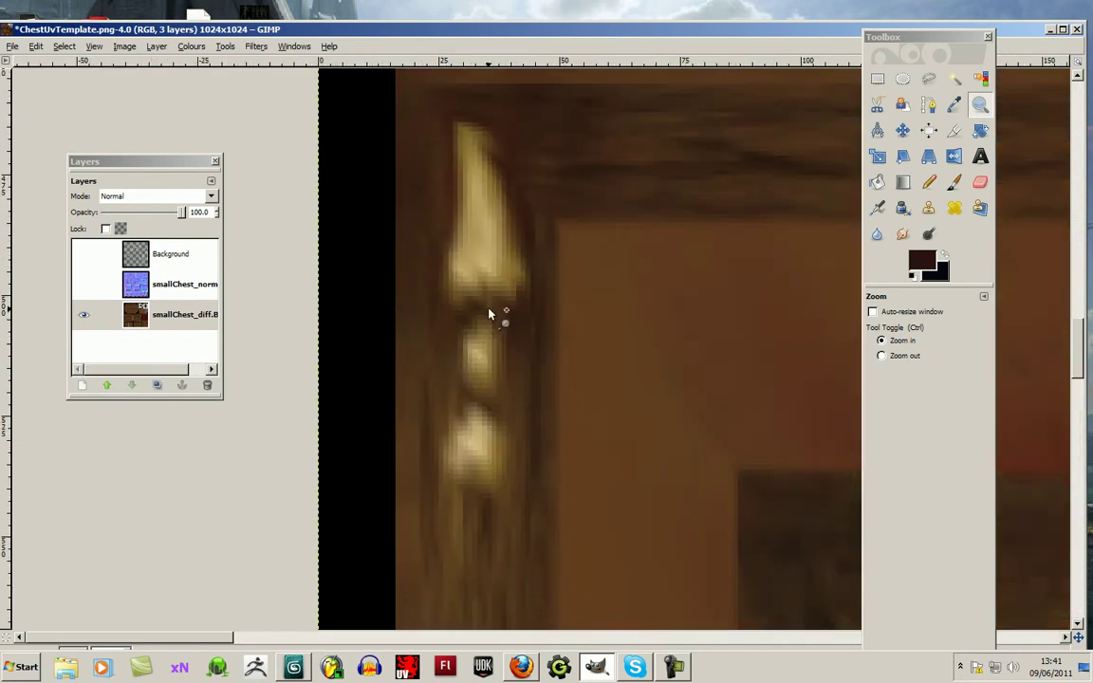
pyautogui.click(954, 105)
pyautogui.click(491, 248)
pyautogui.click(929, 182)
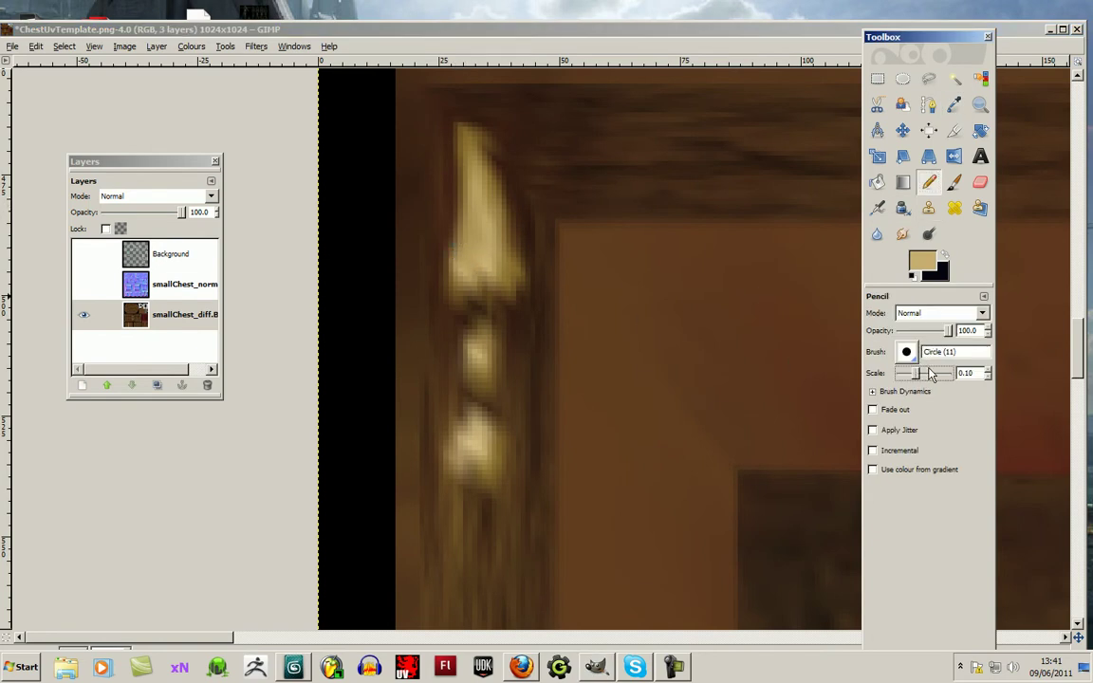
pyautogui.moveTo(922, 381); pyautogui.dragTo(920, 360)
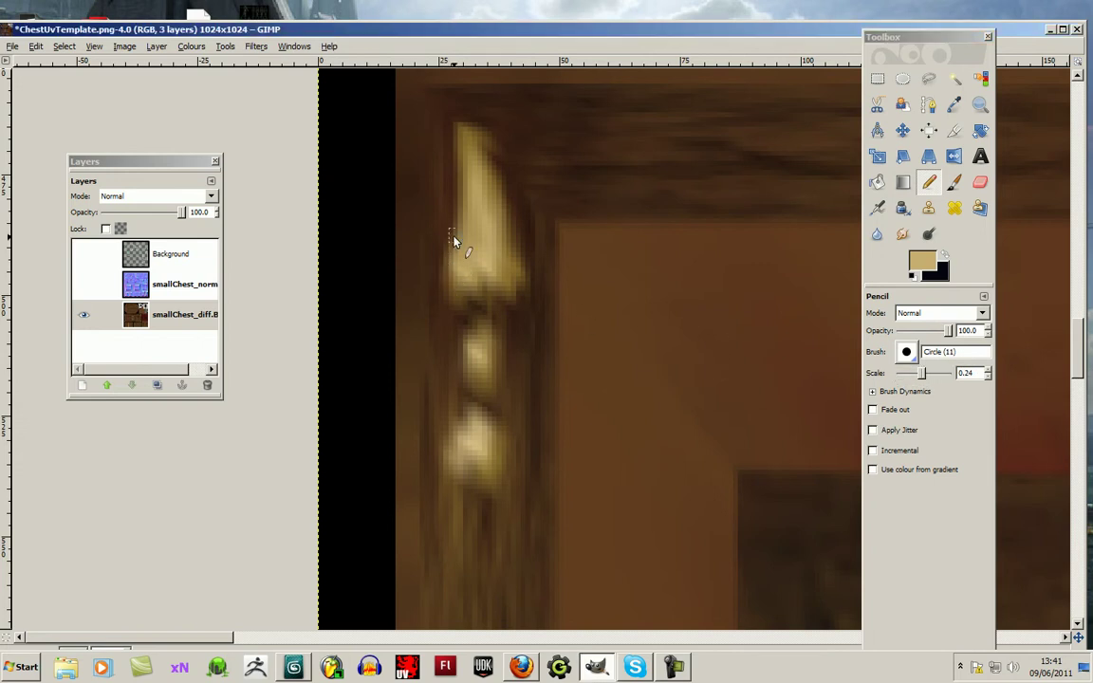
pyautogui.moveTo(459, 235); pyautogui.dragTo(464, 165)
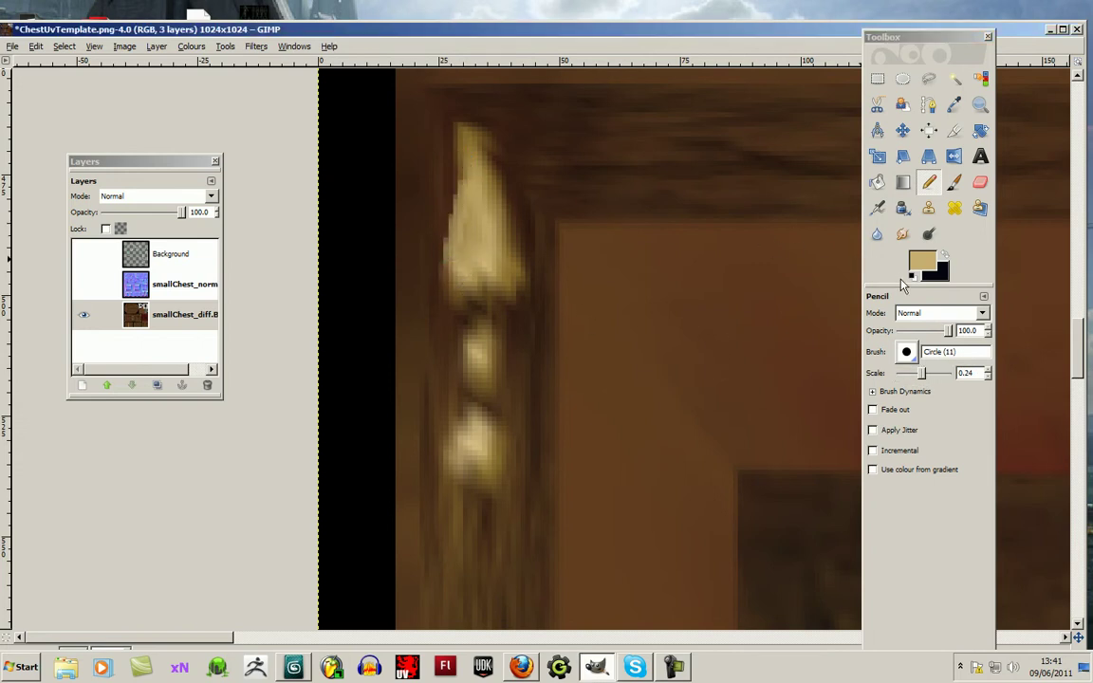
# Lower the Pencil opacity to 50.8 and fill out the upper-left ornament's spearhead and lower bead with the sampled gold.
pyautogui.moveTo(952, 334); pyautogui.dragTo(929, 340)
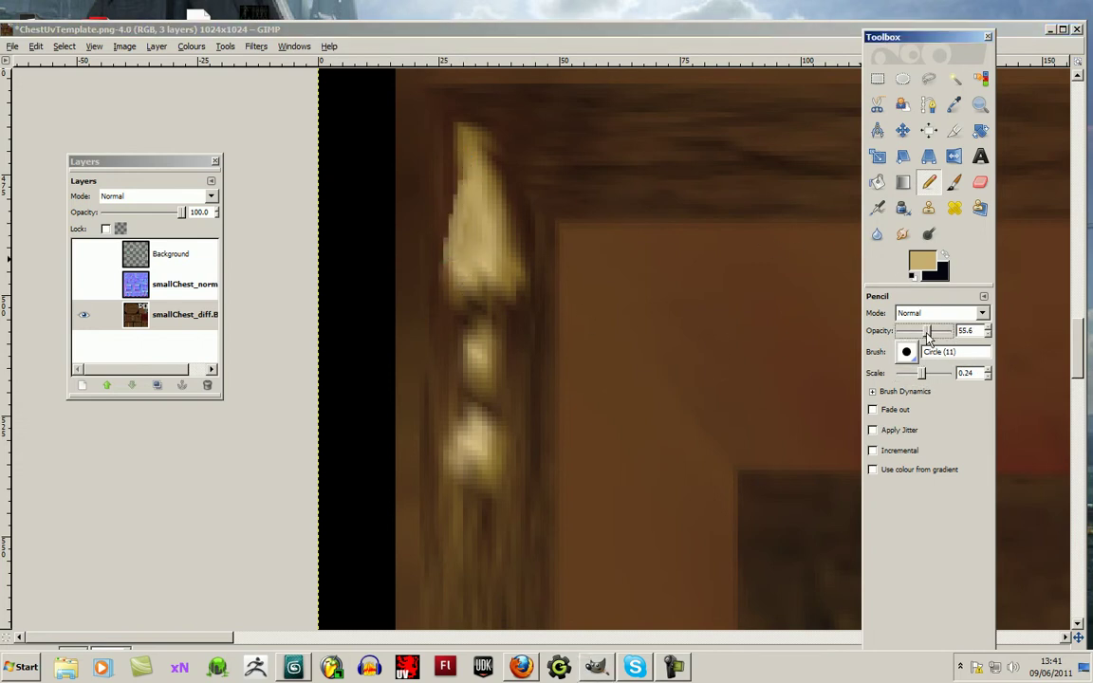
pyautogui.click(460, 249)
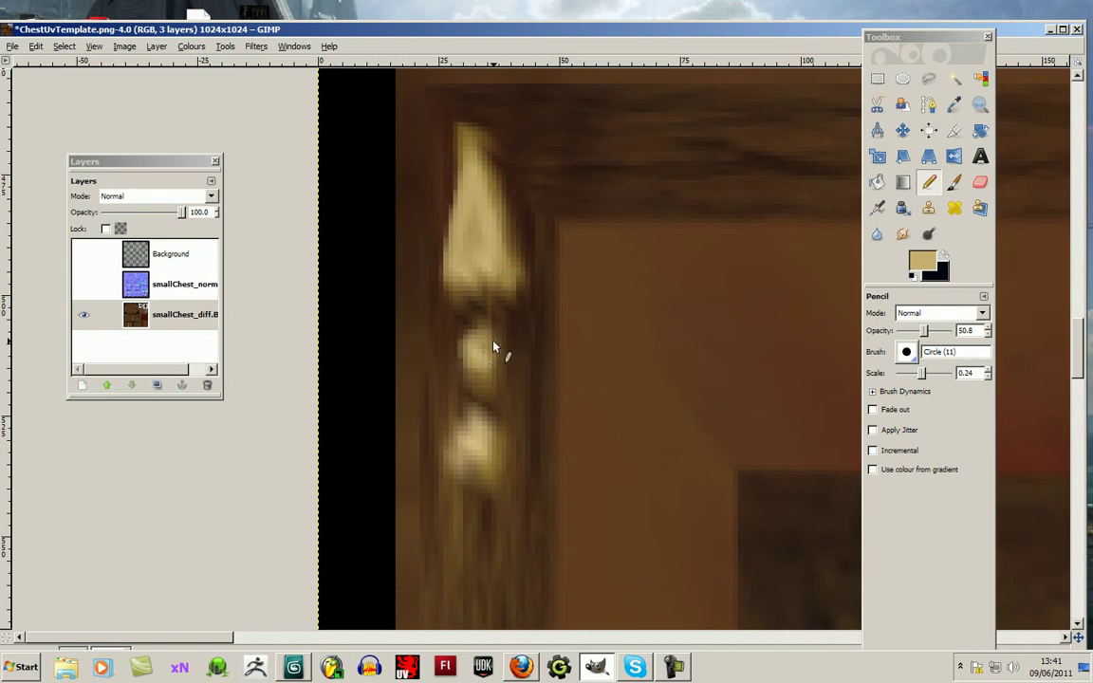
pyautogui.moveTo(512, 436)
pyautogui.mouseDown()
pyautogui.moveTo(494, 482)
pyautogui.moveTo(487, 430)
pyautogui.mouseUp()
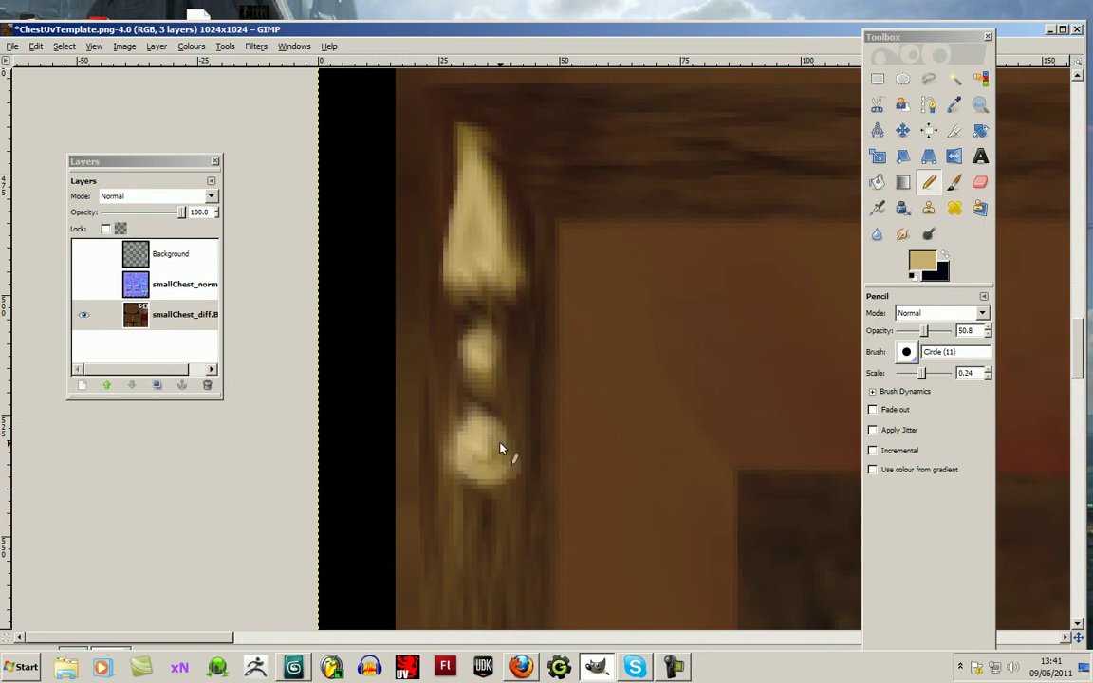
# Set the foreground colour to yellow e1db80 and paint over the spearhead and beads of the upper-left ornament.
pyautogui.click(932, 258)
pyautogui.moveTo(653, 242); pyautogui.dragTo(647, 227)
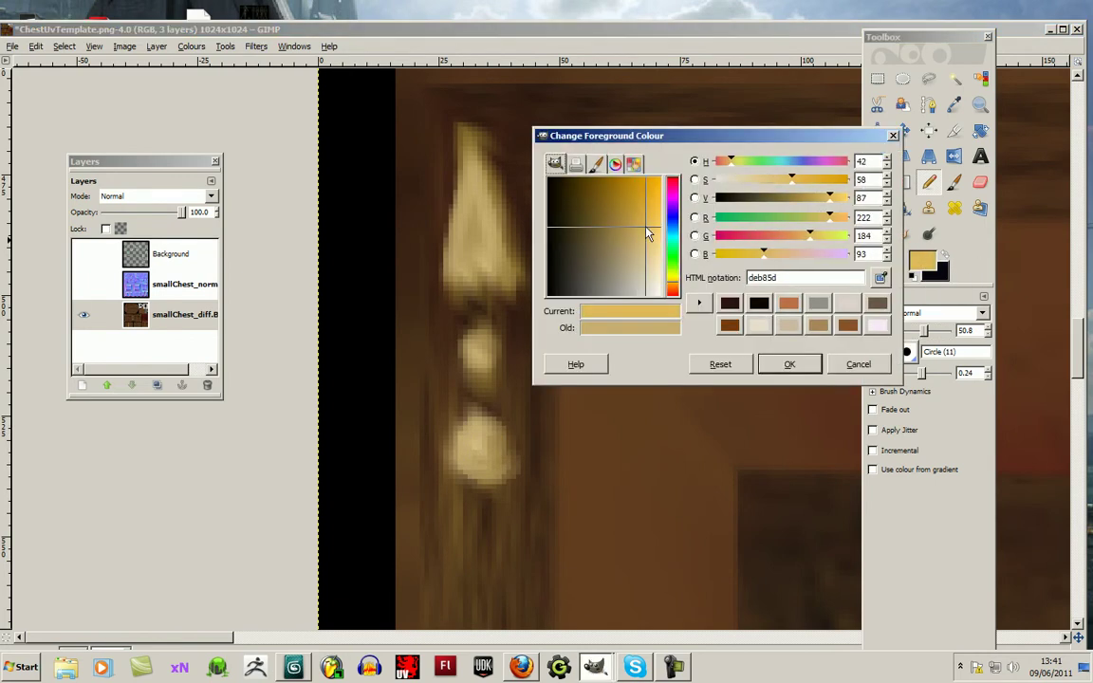
pyautogui.moveTo(674, 283); pyautogui.dragTo(665, 258)
pyautogui.click(789, 364)
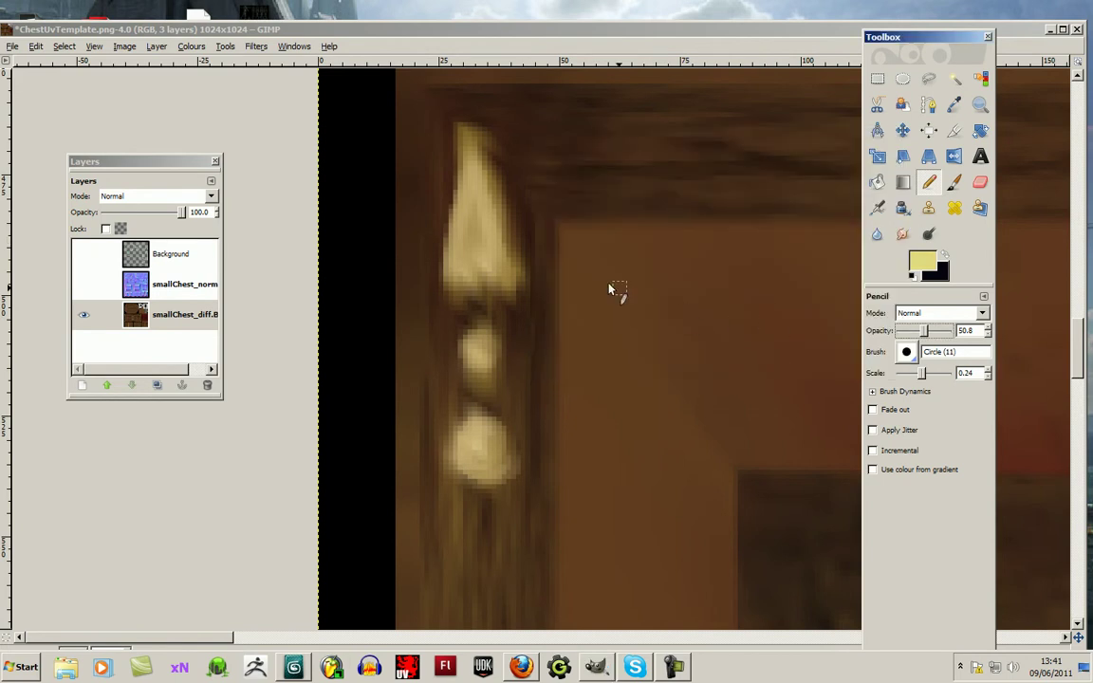
pyautogui.click(480, 199)
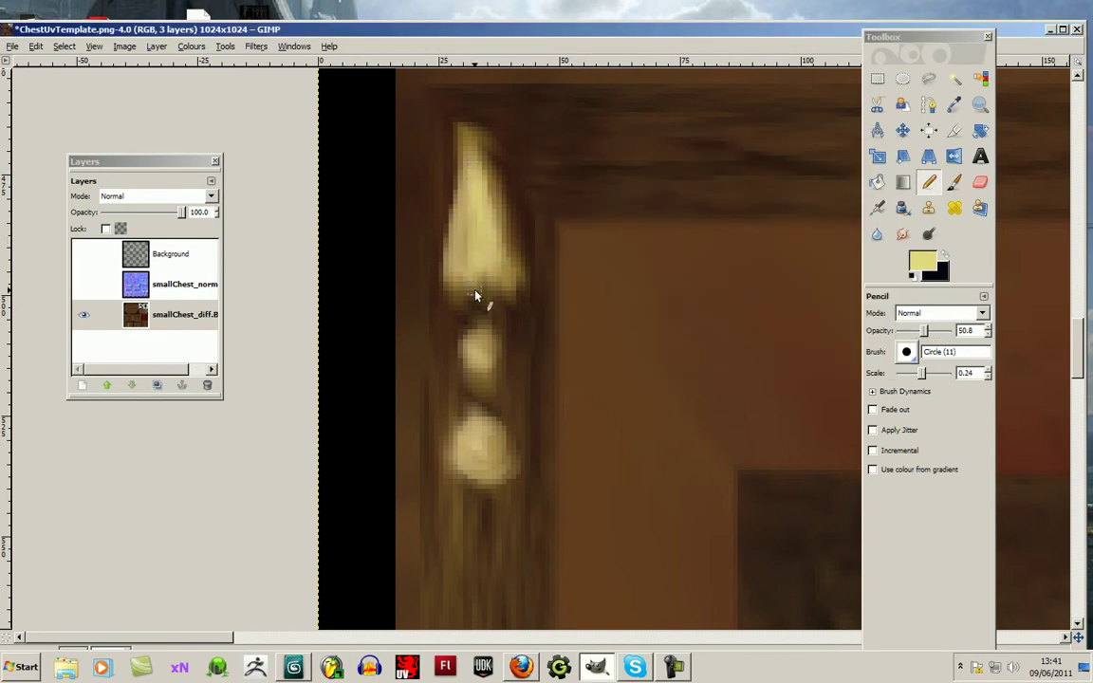
pyautogui.click(485, 354)
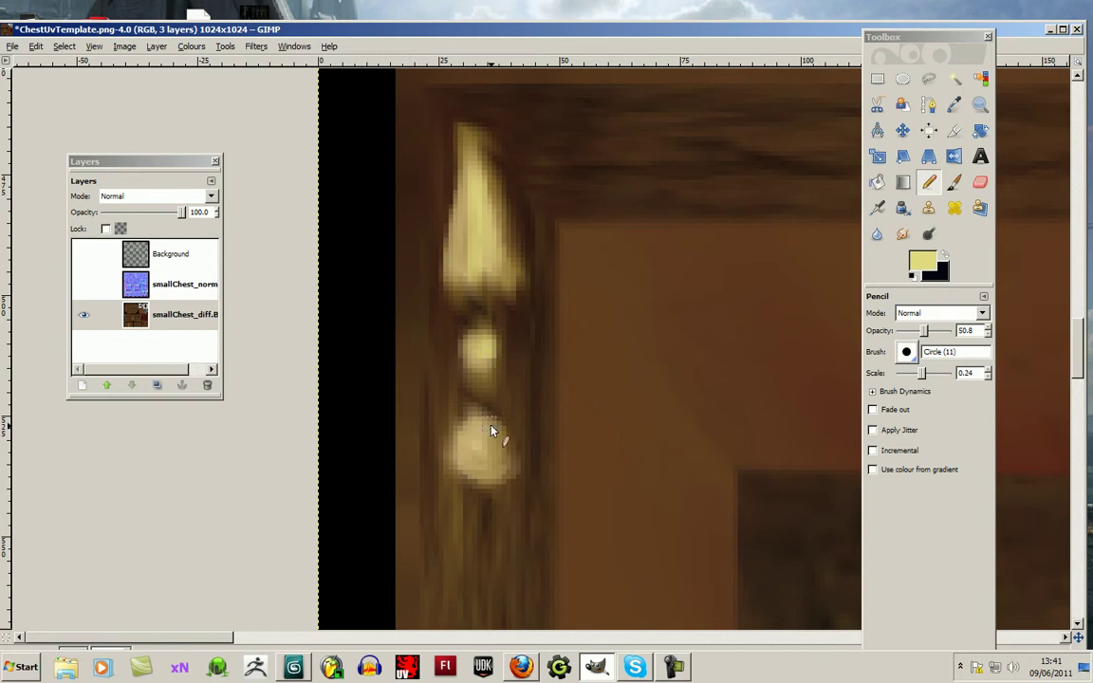
# Choose a pale cream foreground and paint highlights on the upper-left ornament's spearhead and beads.
pyautogui.click(916, 264)
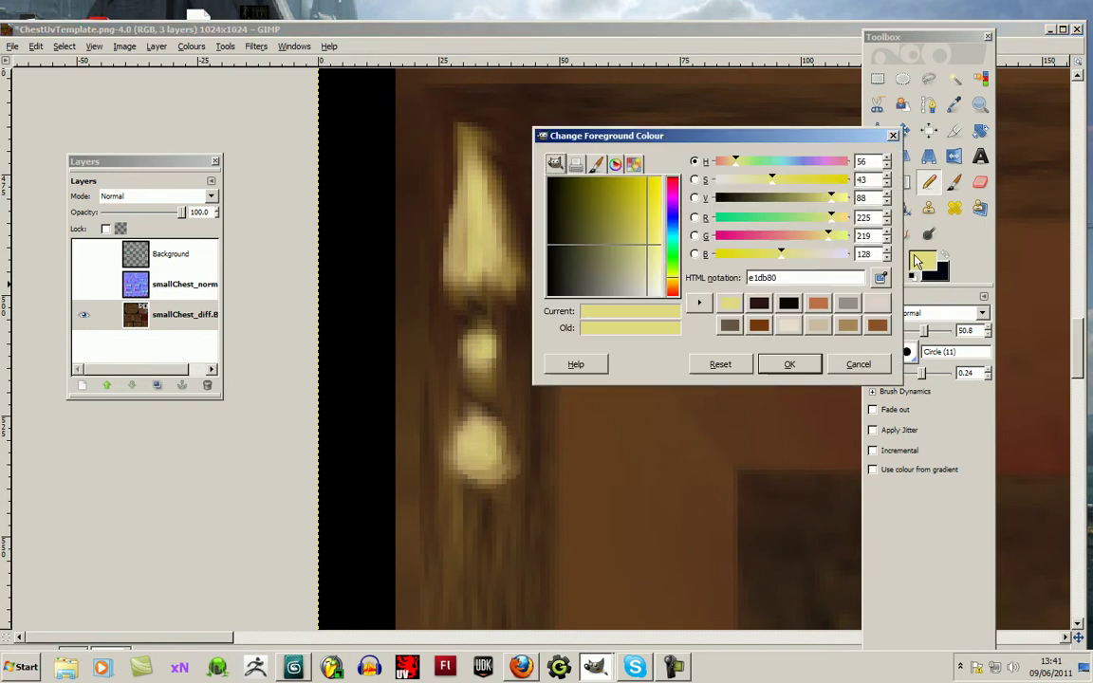
pyautogui.click(598, 254)
pyautogui.click(786, 363)
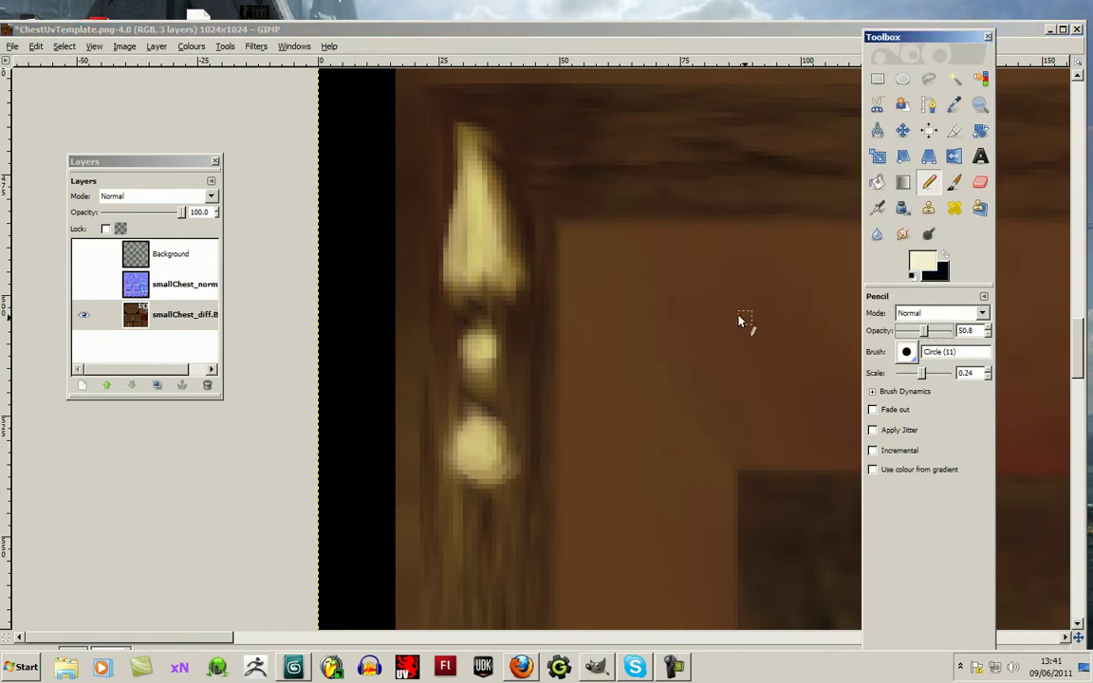
pyautogui.click(469, 215)
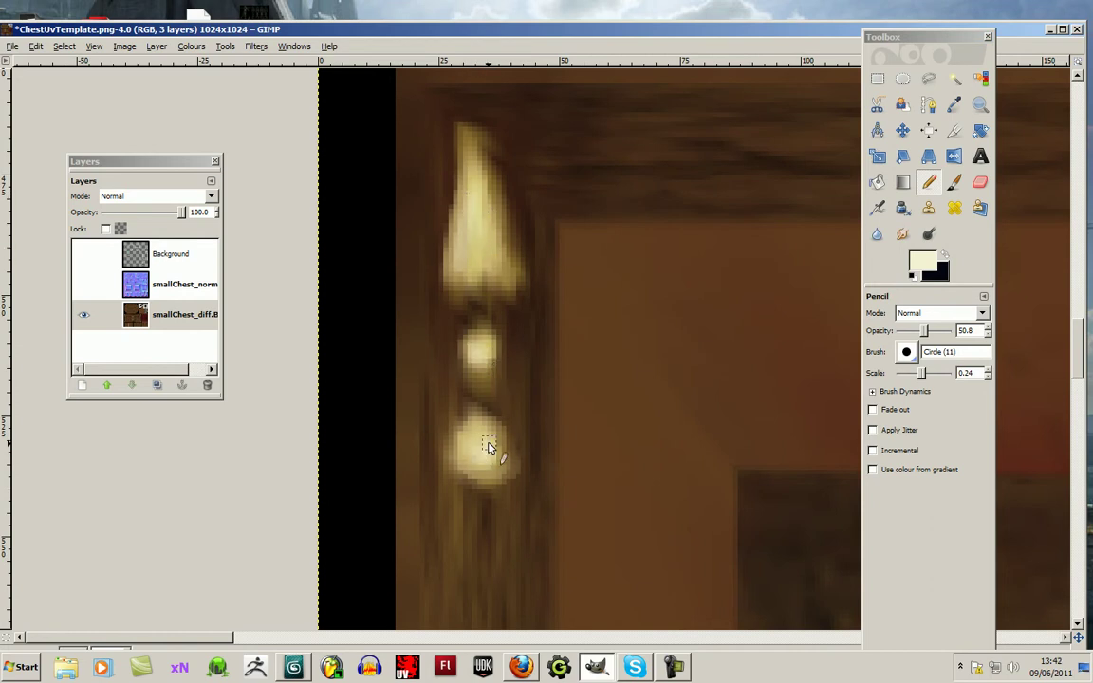
# Paint the pale cream over the spearhead and the bead above it in the front panel's lower-left corner ornament.
pyautogui.scroll(-10, 1052, 330)
pyautogui.scroll(4, 1052, 329)
pyautogui.moveTo(429, 465)
pyautogui.mouseDown()
pyautogui.moveTo(473, 587)
pyautogui.moveTo(440, 459)
pyautogui.mouseUp()
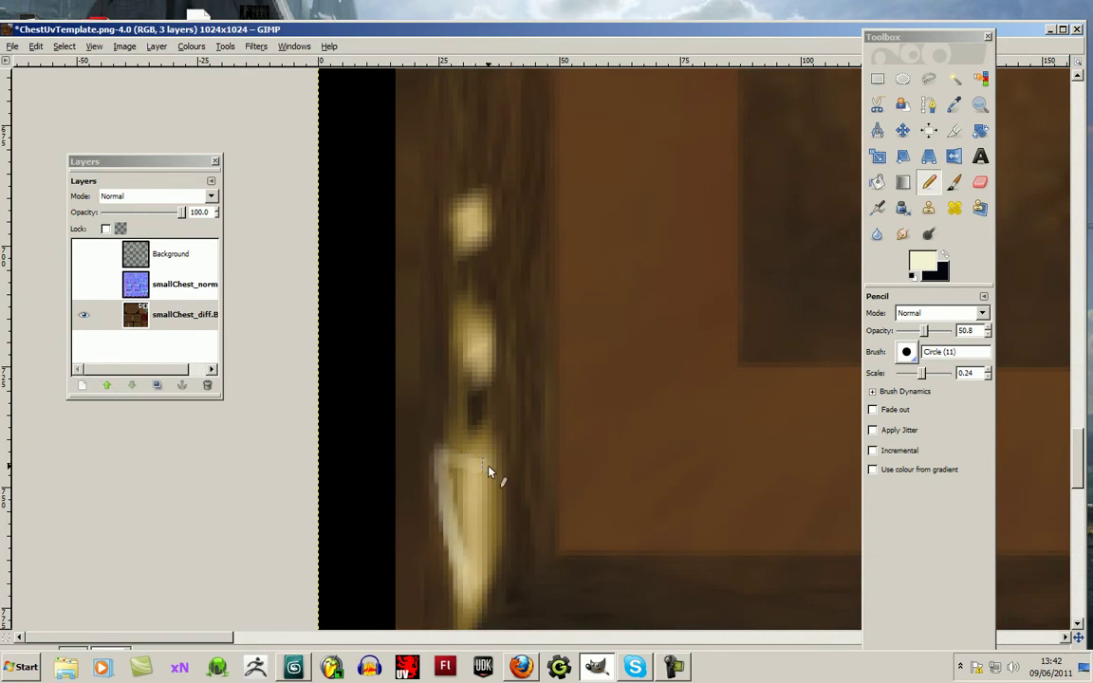
pyautogui.moveTo(475, 575)
pyautogui.mouseDown()
pyautogui.moveTo(498, 451)
pyautogui.moveTo(470, 463)
pyautogui.moveTo(472, 530)
pyautogui.mouseUp()
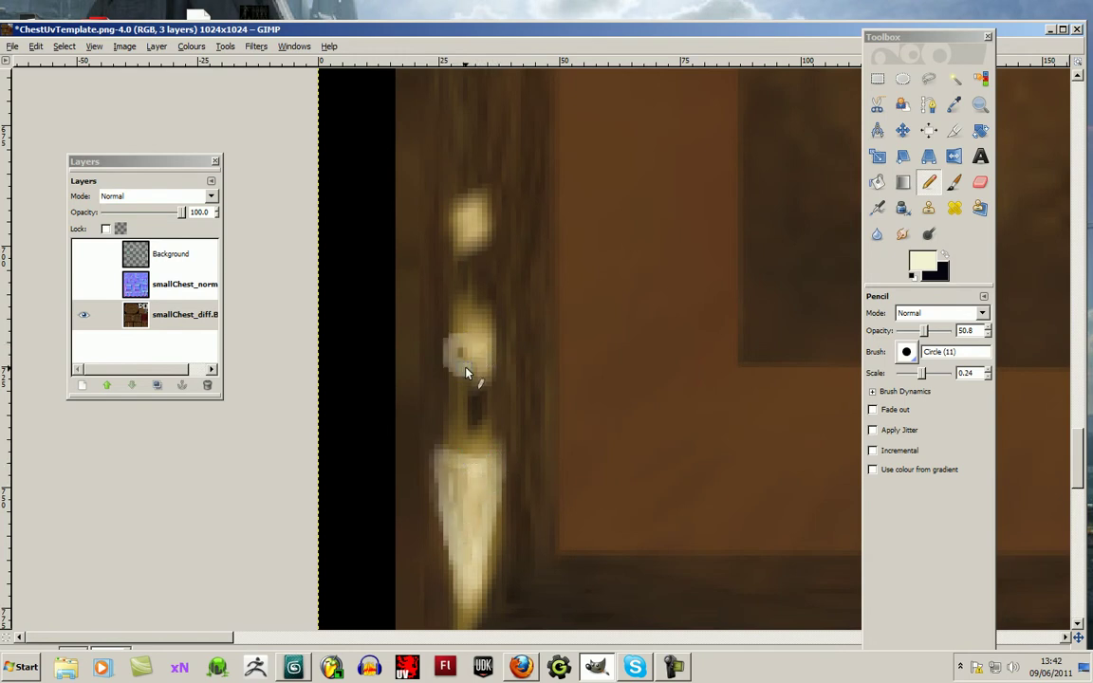
# Choose an olive yellow foreground and paint along the edges of the lower-left ornament's beads and spearhead.
pyautogui.click(908, 263)
pyautogui.click(635, 254)
pyautogui.click(788, 364)
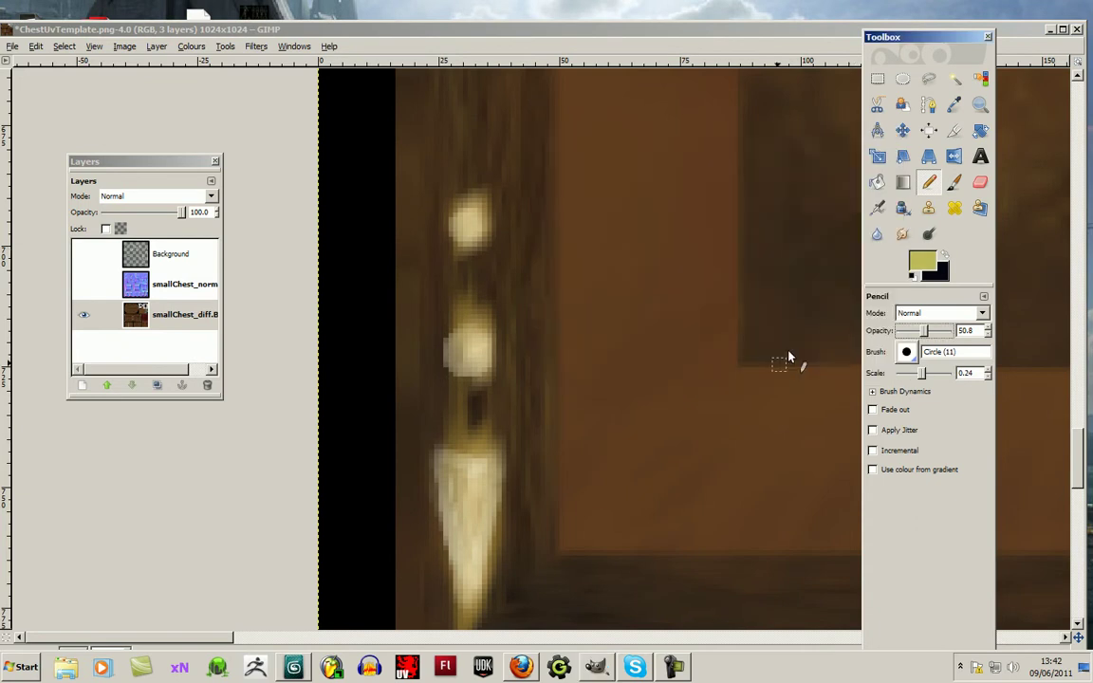
pyautogui.moveTo(463, 249)
pyautogui.mouseDown()
pyautogui.moveTo(464, 235)
pyautogui.moveTo(479, 237)
pyautogui.mouseUp()
pyautogui.moveTo(432, 454)
pyautogui.mouseDown()
pyautogui.moveTo(452, 578)
pyautogui.moveTo(441, 454)
pyautogui.mouseUp()
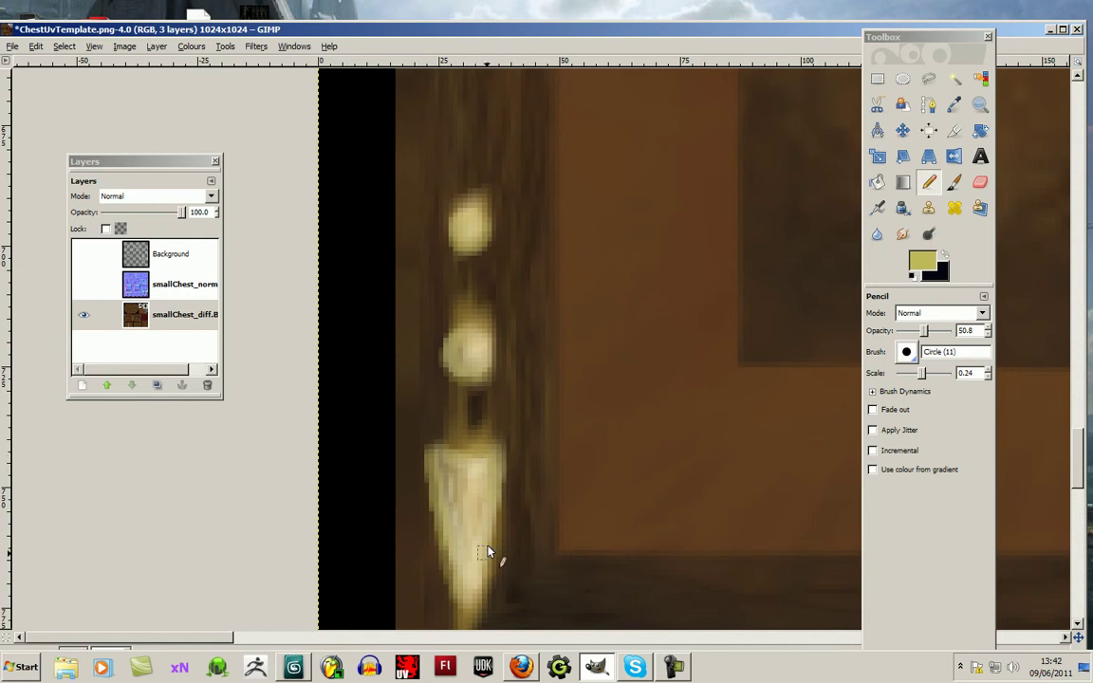
# Set the foreground colour to orange e39c4f and tint the left side of the lower-left ornament's middle bead and spearhead.
pyautogui.click(925, 267)
pyautogui.moveTo(674, 286); pyautogui.dragTo(674, 286)
pyautogui.click(649, 219)
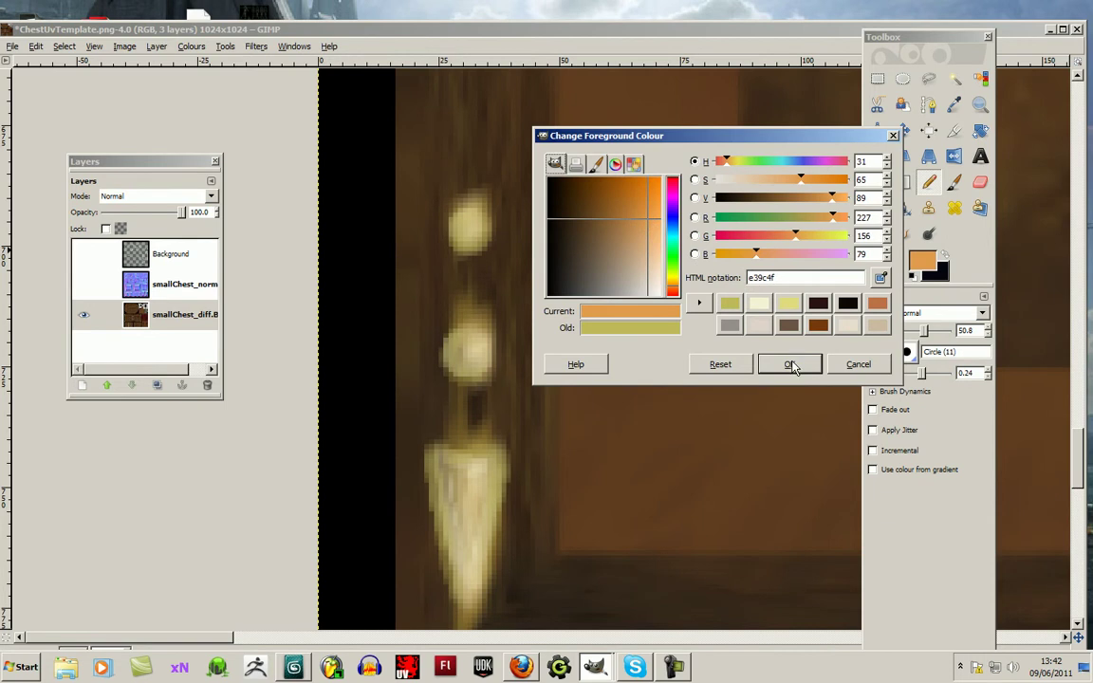
pyautogui.click(789, 364)
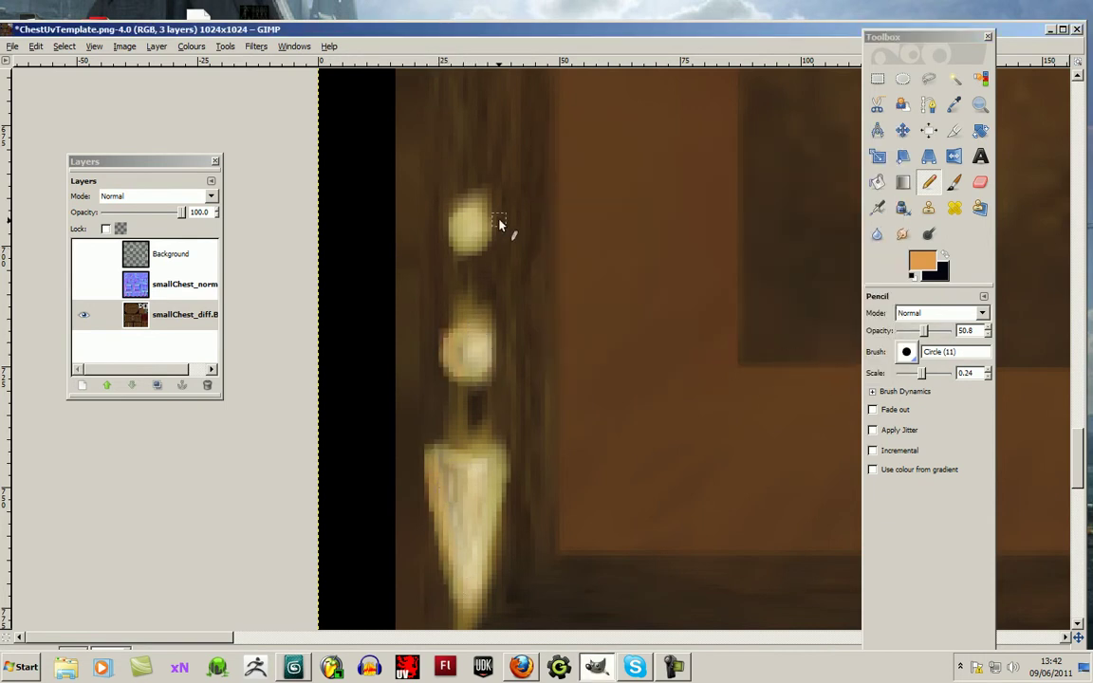
# Set the foreground colour to brown a6723a and shade the lower-left ornament's beads and spearhead.
pyautogui.click(920, 262)
pyautogui.click(624, 224)
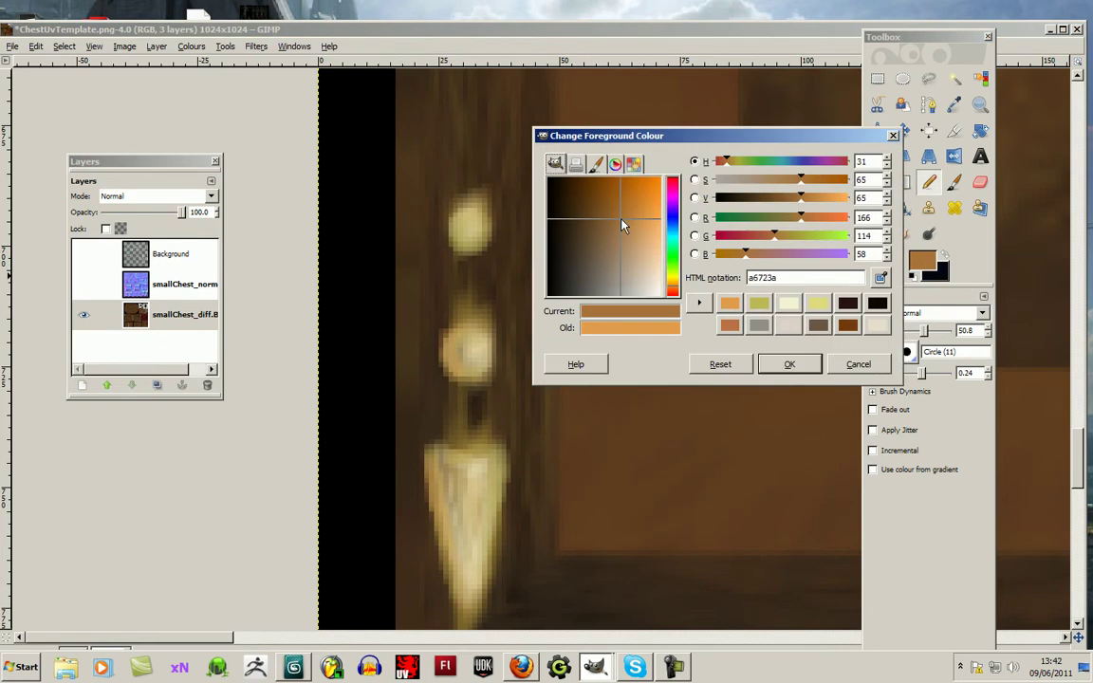
pyautogui.click(790, 364)
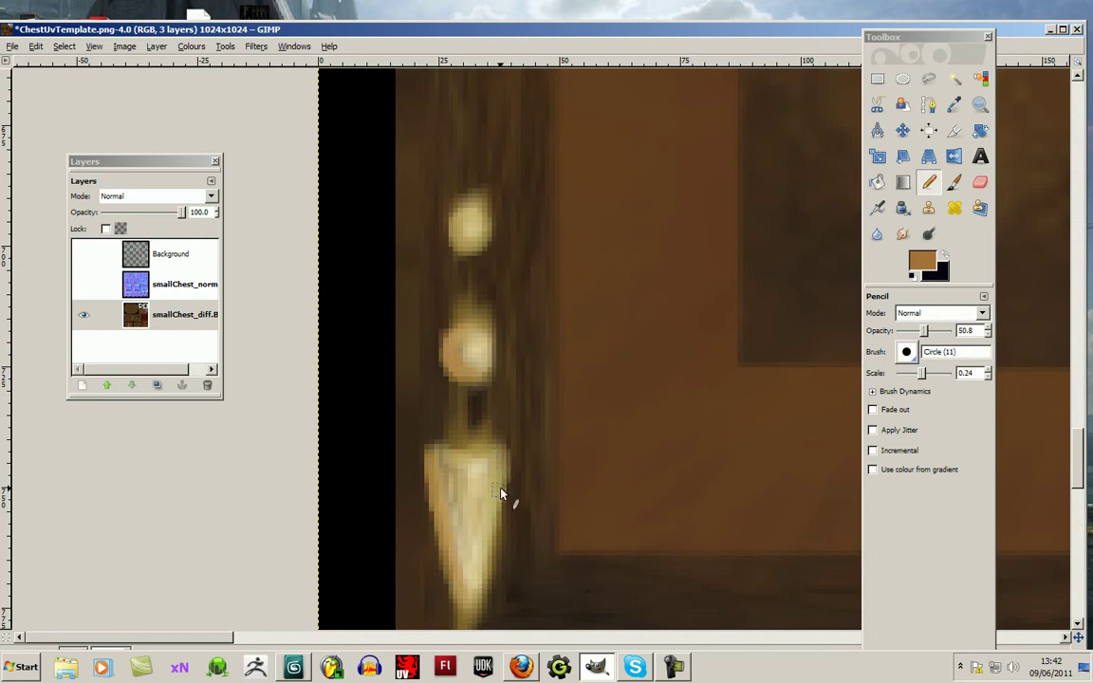
# Choose a dark brown foreground and deepen the shading on the lower-left ornament's beads and spearhead.
pyautogui.click(920, 262)
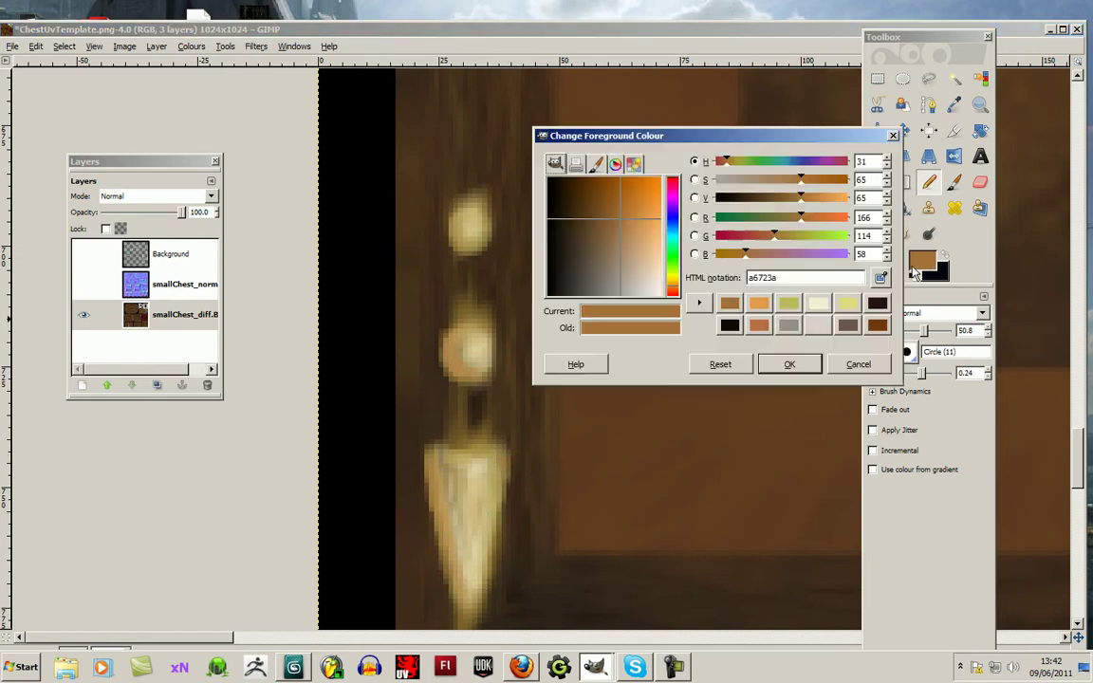
pyautogui.click(626, 242)
pyautogui.click(807, 363)
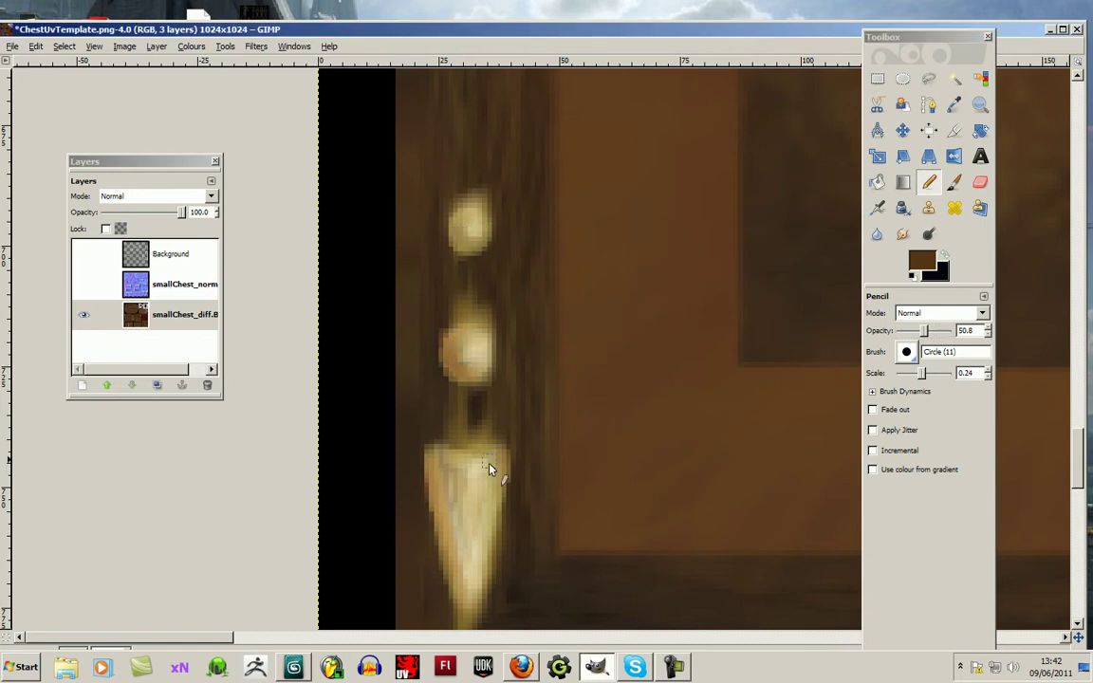
pyautogui.moveTo(452, 520)
pyautogui.mouseDown()
pyautogui.moveTo(459, 595)
pyautogui.moveTo(455, 525)
pyautogui.moveTo(473, 608)
pyautogui.moveTo(491, 557)
pyautogui.moveTo(488, 610)
pyautogui.mouseUp()
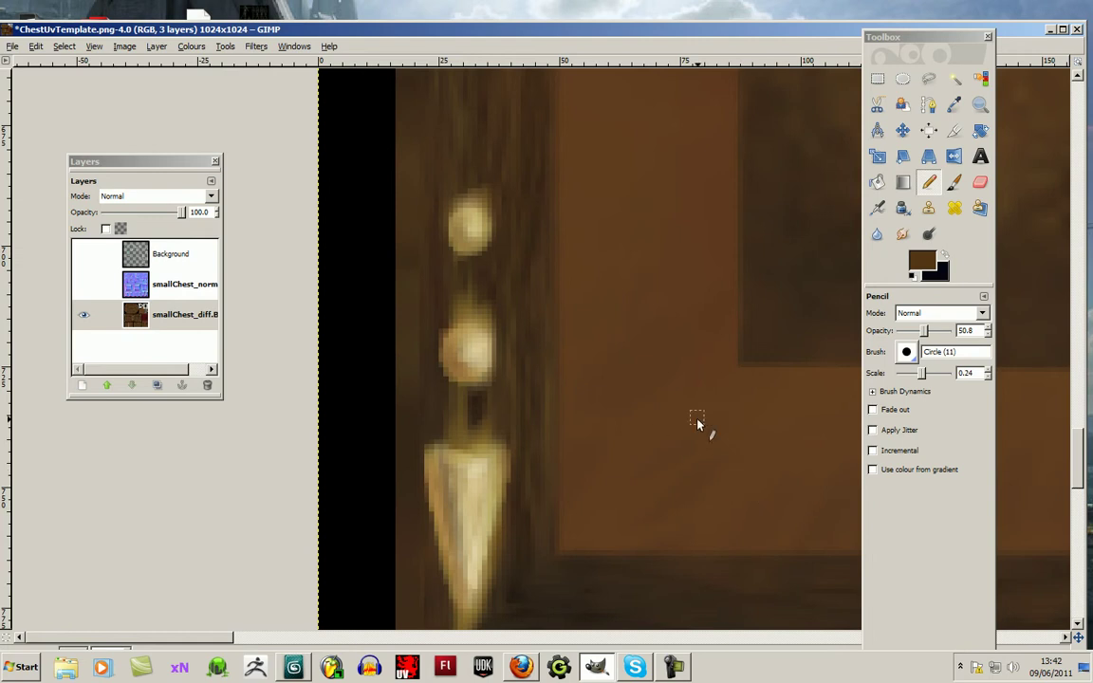
# Set the foreground colour to yellow f1d46e and pencil over the spearhead of the front panel's upper-right corner ornament.
pyautogui.hotkey('shift', 'ctrl', 'j')
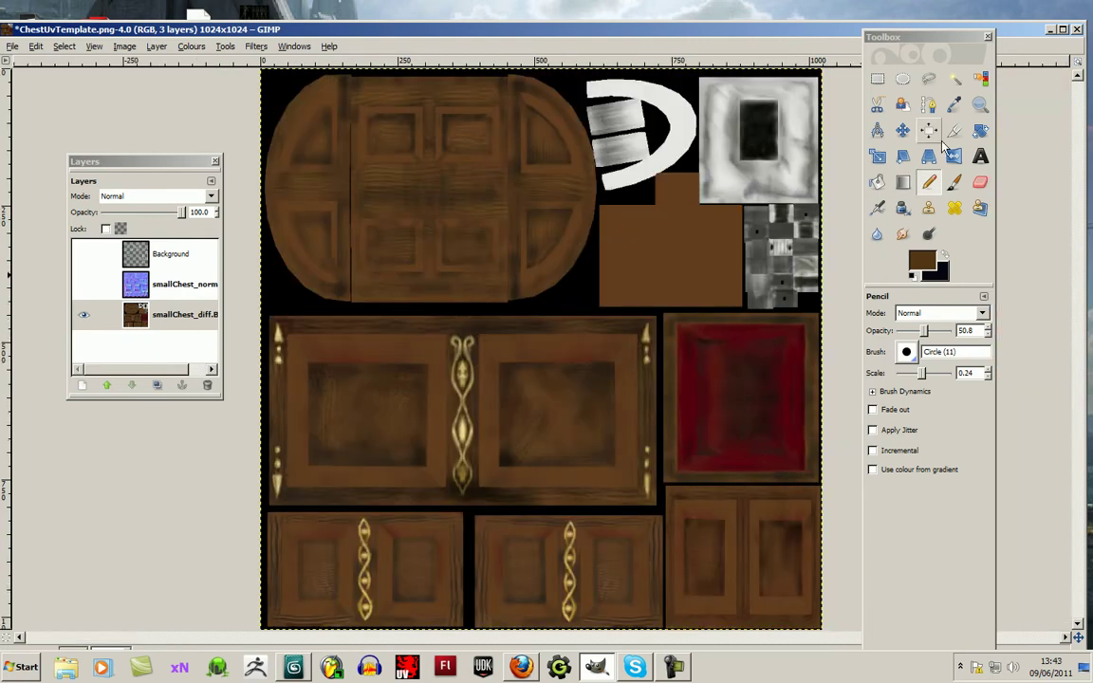
pyautogui.click(980, 105)
pyautogui.moveTo(629, 312); pyautogui.dragTo(664, 390)
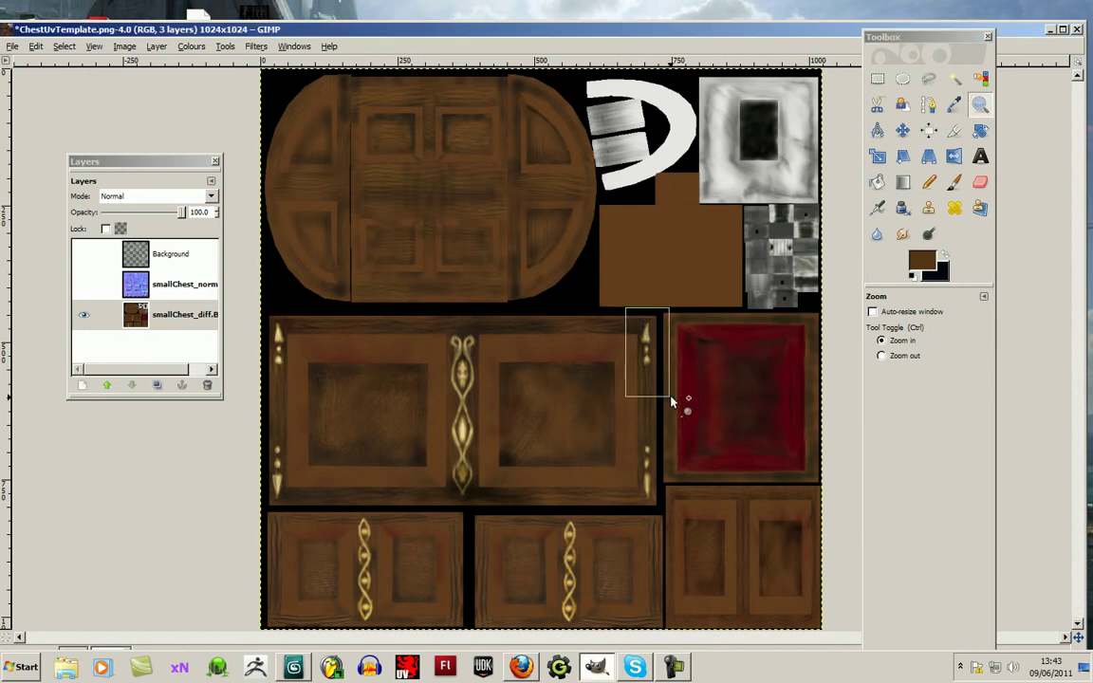
pyautogui.click(922, 261)
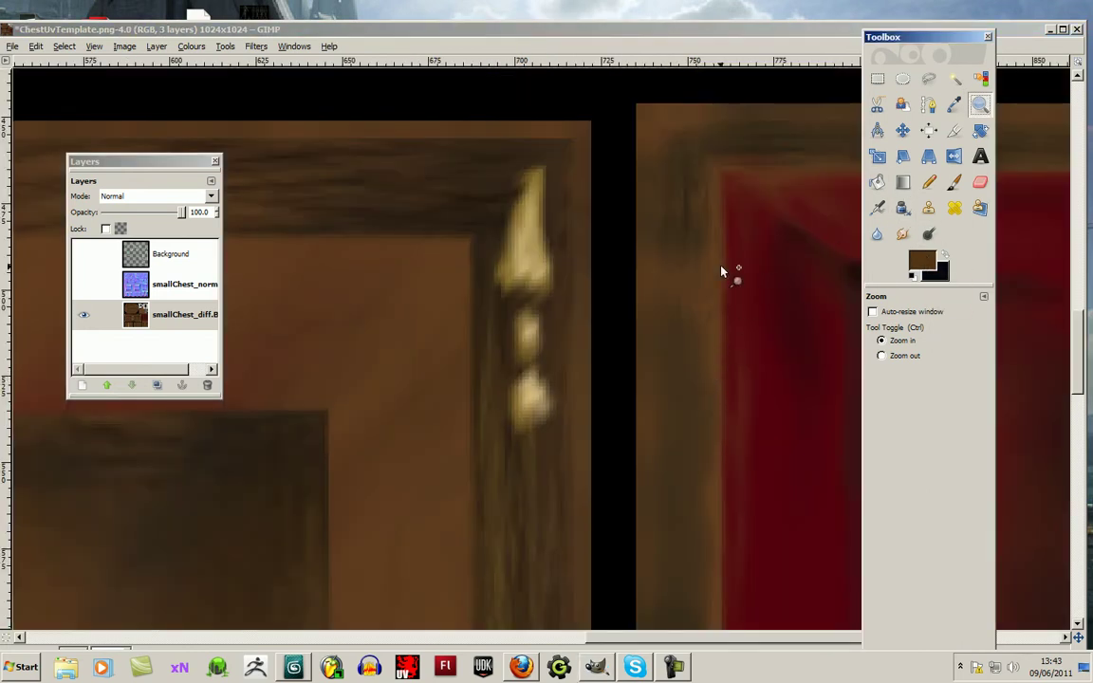
pyautogui.click(651, 266)
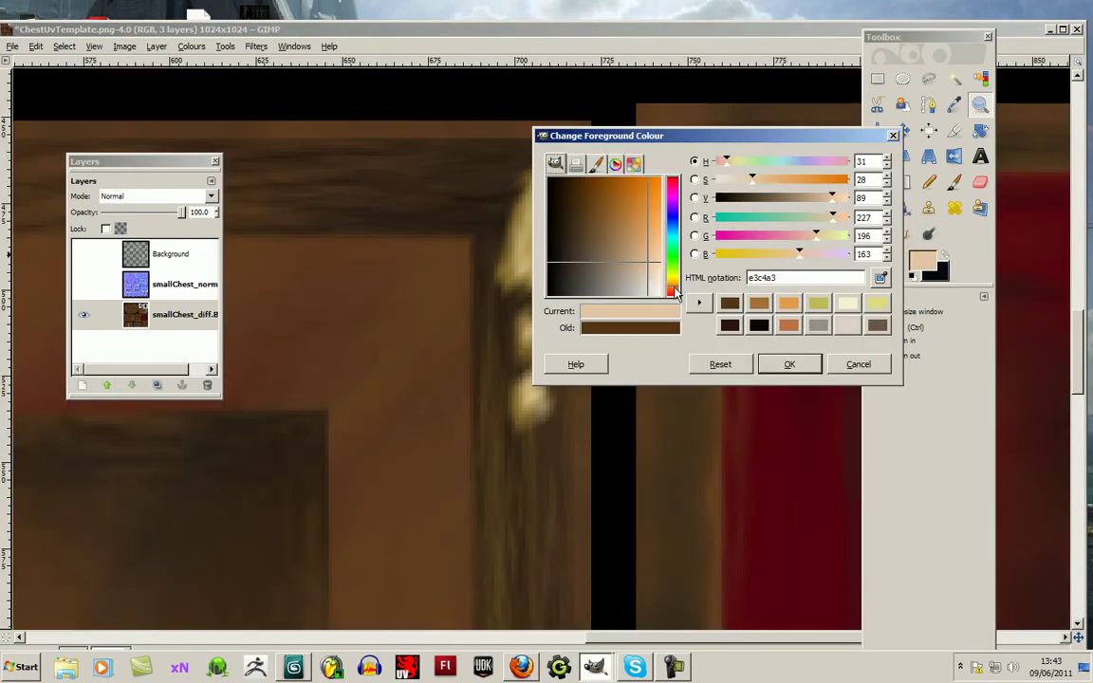
pyautogui.click(672, 281)
pyautogui.click(587, 208)
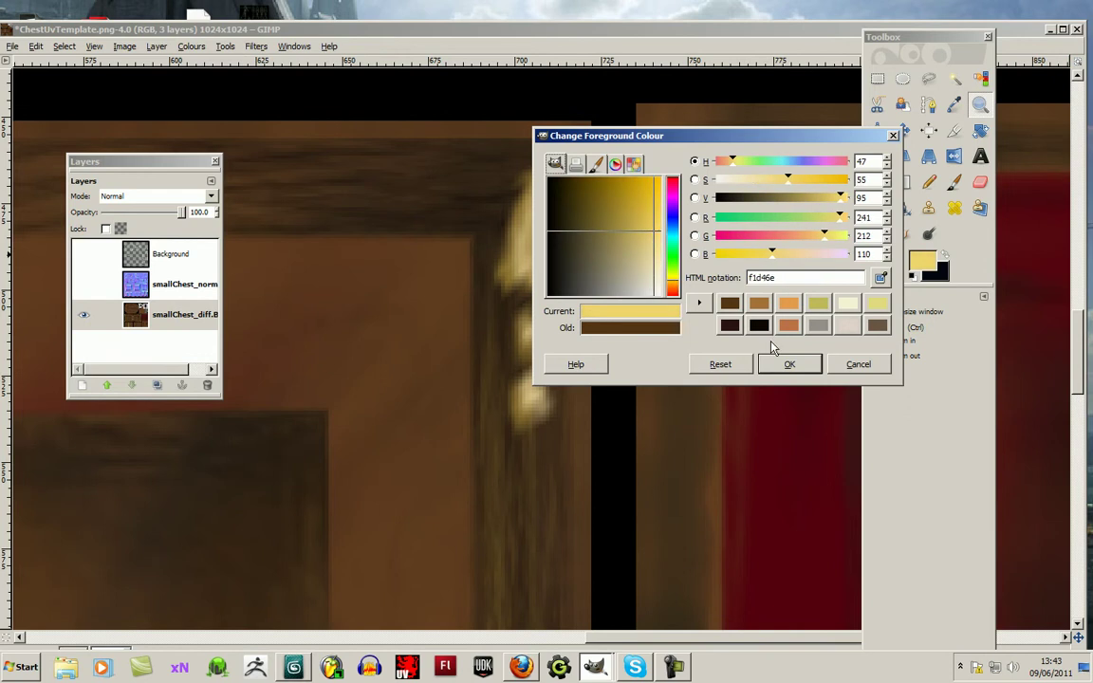
pyautogui.click(779, 360)
pyautogui.click(929, 182)
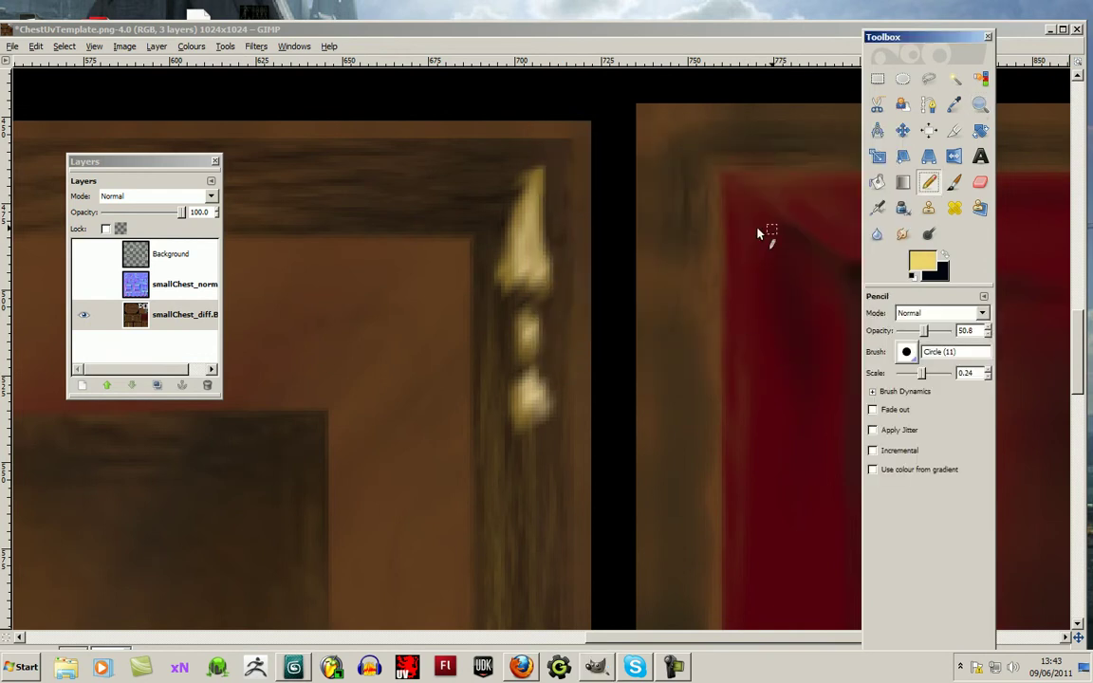
pyautogui.moveTo(529, 176); pyautogui.dragTo(543, 263)
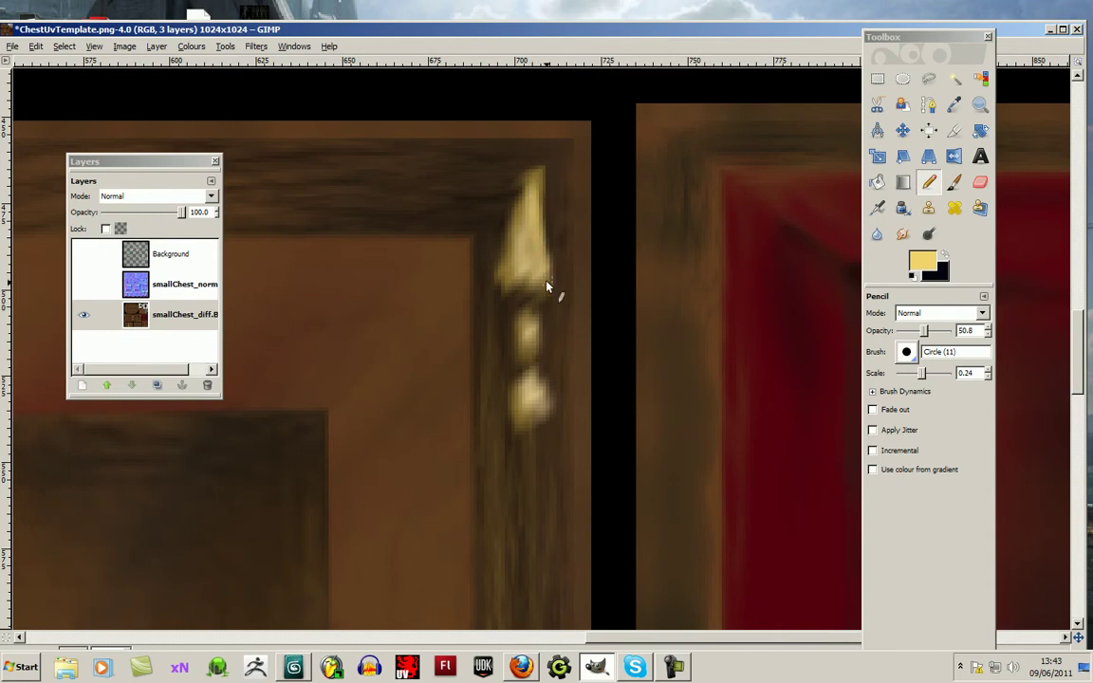
pyautogui.moveTo(529, 188)
pyautogui.mouseDown()
pyautogui.moveTo(511, 269)
pyautogui.moveTo(532, 205)
pyautogui.mouseUp()
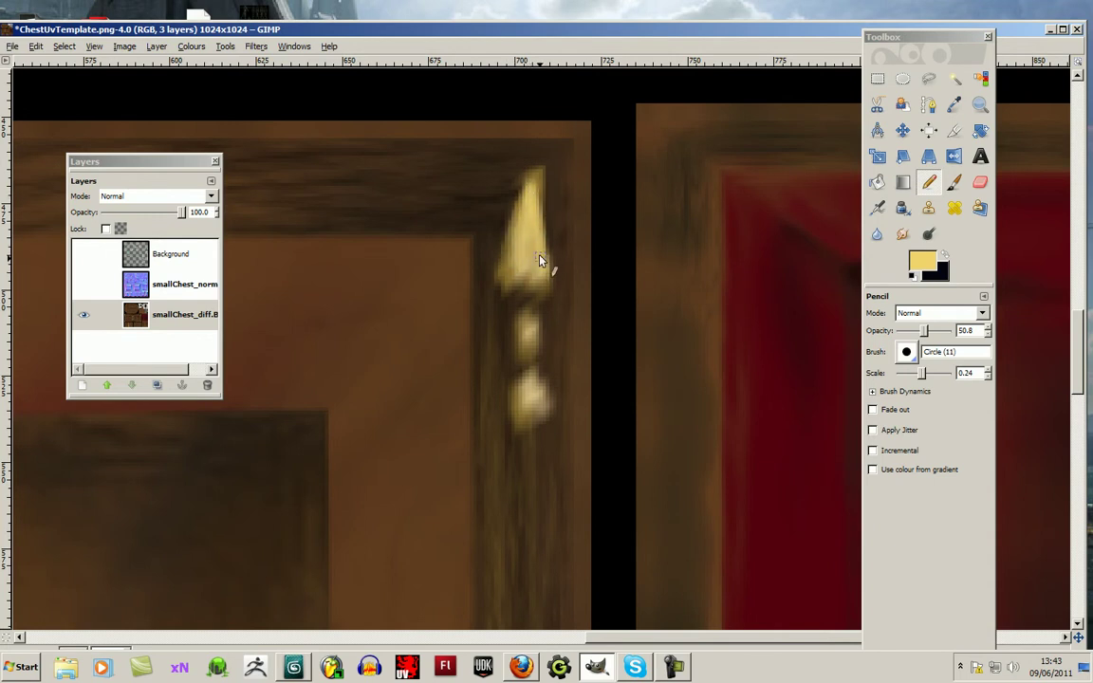
# Set the foreground colour to gold d7ba53 and pencil over the upper-right corner ornament's spearhead.
pyautogui.click(920, 262)
pyautogui.moveTo(654, 229); pyautogui.dragTo(644, 224)
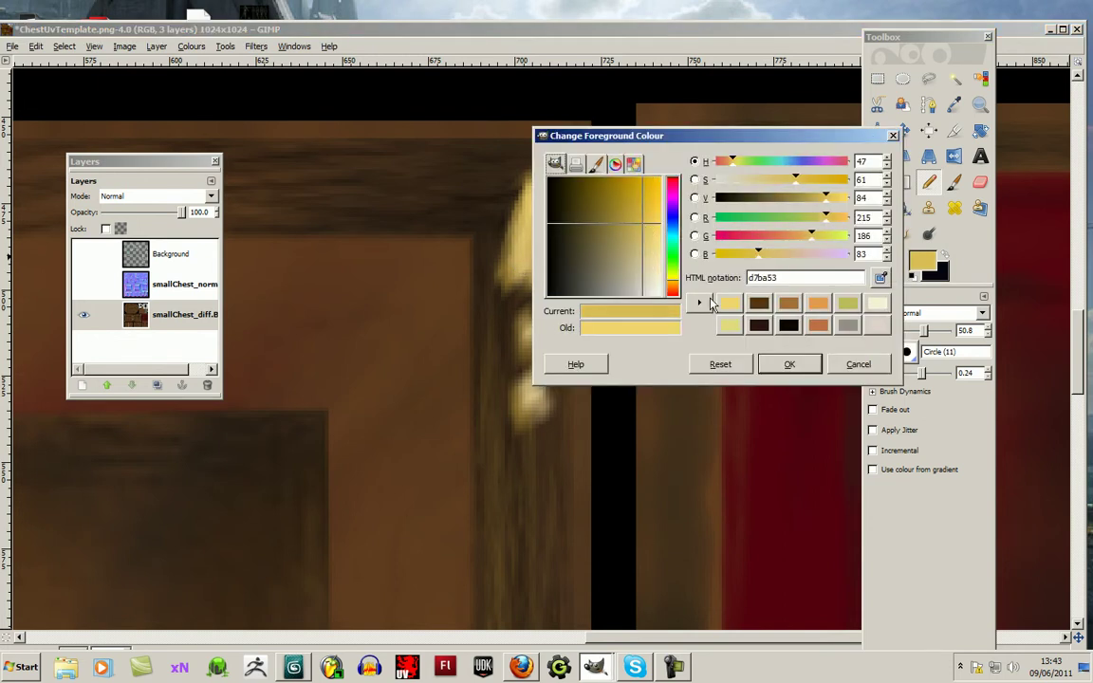
pyautogui.click(788, 365)
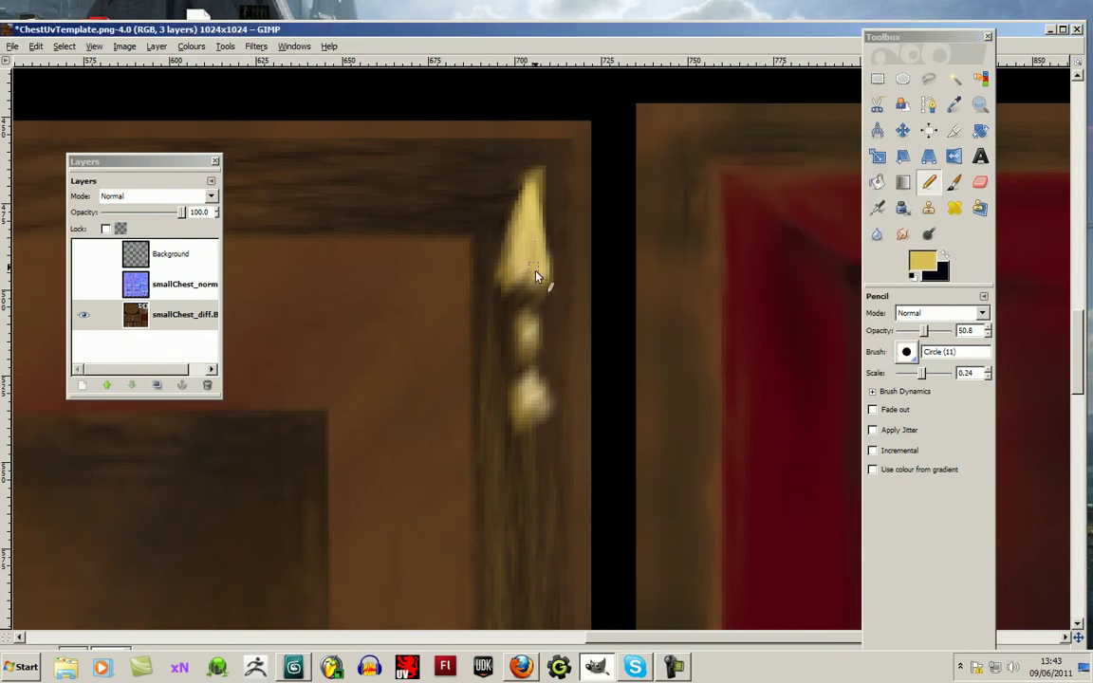
# Choose a dark olive-brown foreground colour and shade the upper-right ornament's spearhead and beads.
pyautogui.click(921, 262)
pyautogui.click(615, 226)
pyautogui.click(797, 365)
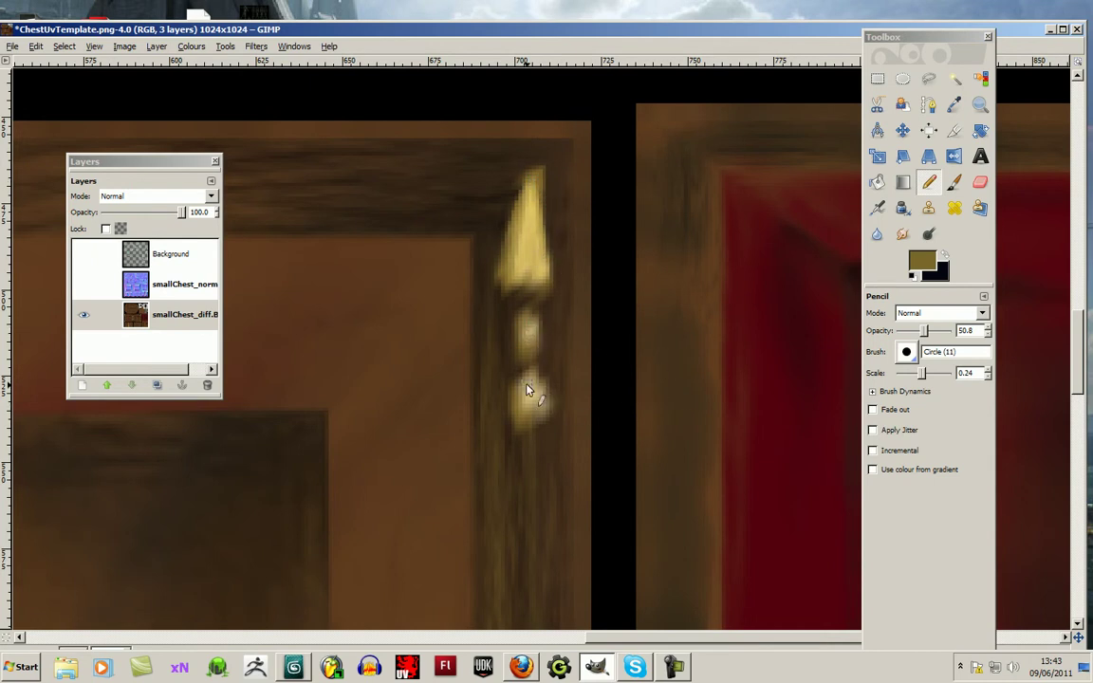
# Choose a lighter gold foreground colour and pencil over the upper-right ornament's two beads and the spearhead's base.
pyautogui.click(921, 261)
pyautogui.click(639, 227)
pyautogui.press('Return')
pyautogui.moveTo(524, 398); pyautogui.dragTo(537, 410)
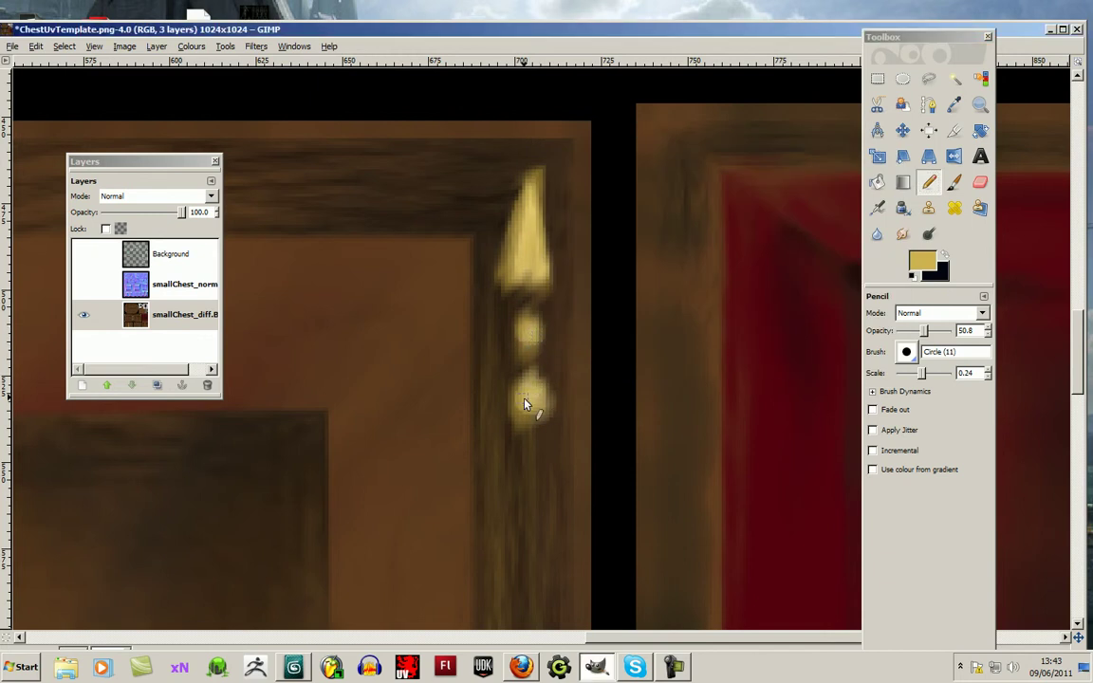
pyautogui.moveTo(527, 274)
pyautogui.mouseDown()
pyautogui.moveTo(533, 225)
pyautogui.moveTo(544, 270)
pyautogui.mouseUp()
# Sample a dark brown from the wood and pencil around the upper-right ornament's spearhead and beads to trim their edges.
pyautogui.click(954, 104)
pyautogui.click(631, 218)
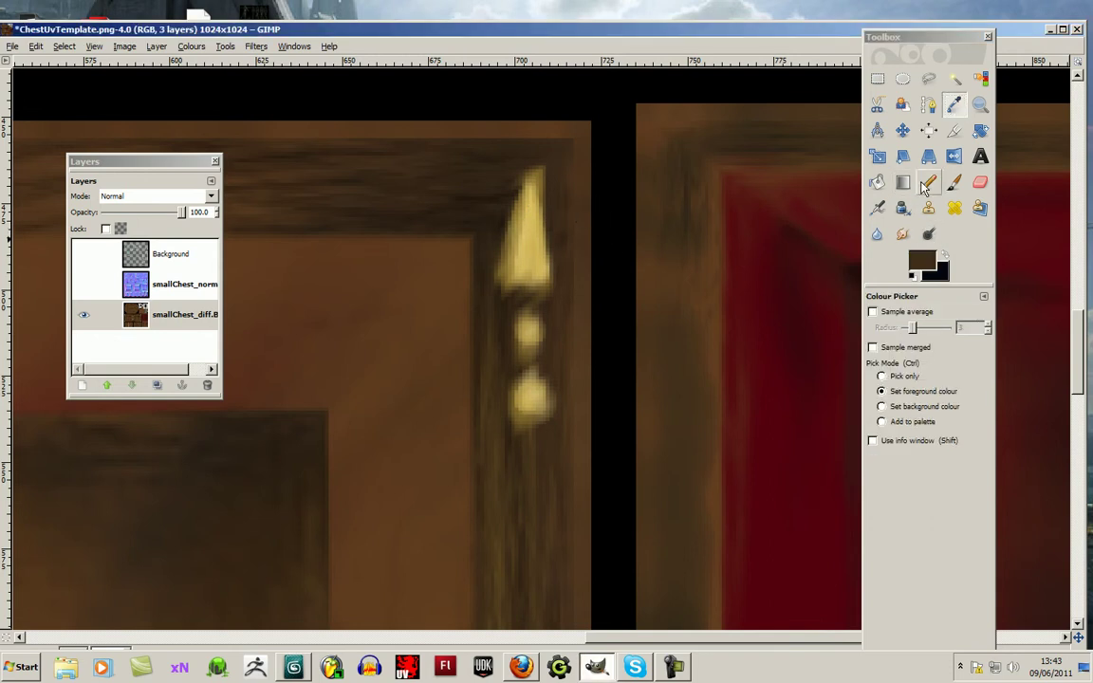
pyautogui.press('n')
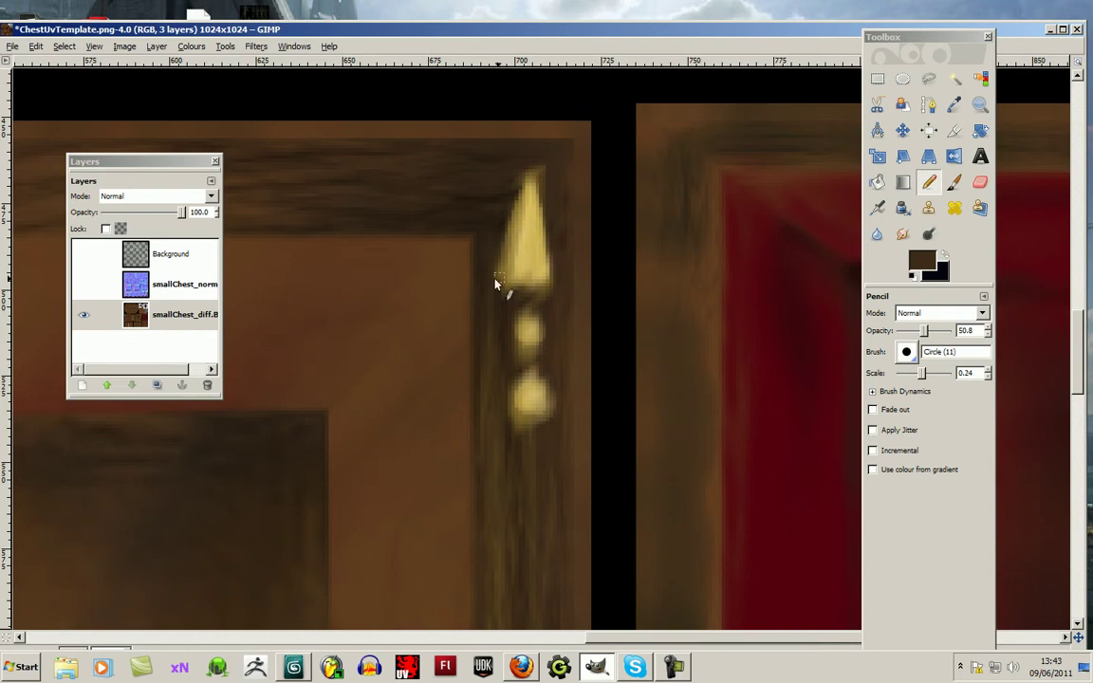
pyautogui.moveTo(512, 199); pyautogui.dragTo(496, 281)
pyautogui.moveTo(534, 171)
pyautogui.mouseDown()
pyautogui.moveTo(553, 195)
pyautogui.moveTo(556, 270)
pyautogui.mouseUp()
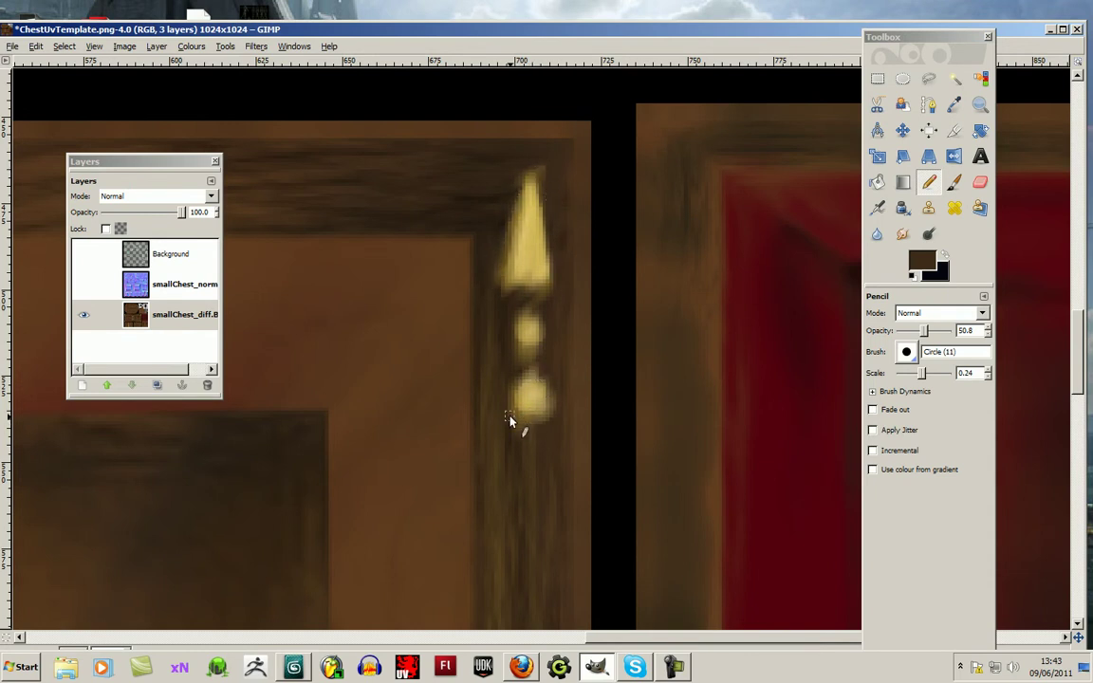
# Choose a bright yellow foreground colour and pencil over the spearhead and two beads of the front panel's lower-right corner ornament.
pyautogui.moveTo(1079, 366); pyautogui.dragTo(1078, 456)
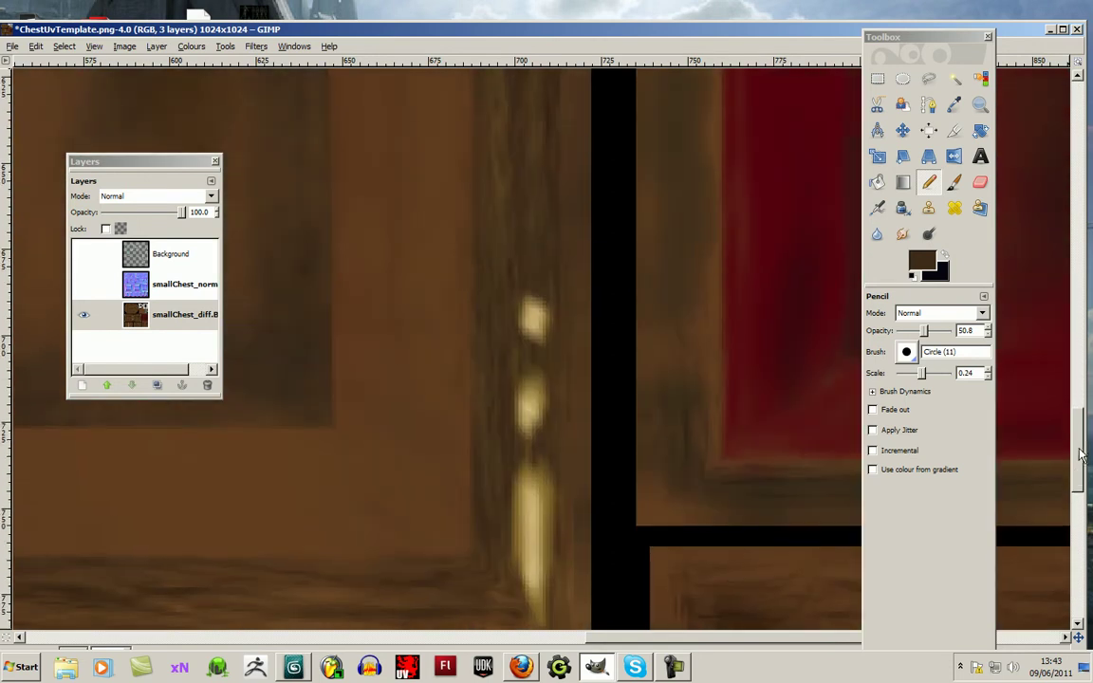
pyautogui.click(920, 262)
pyautogui.click(671, 275)
pyautogui.moveTo(645, 249); pyautogui.dragTo(654, 233)
pyautogui.click(784, 365)
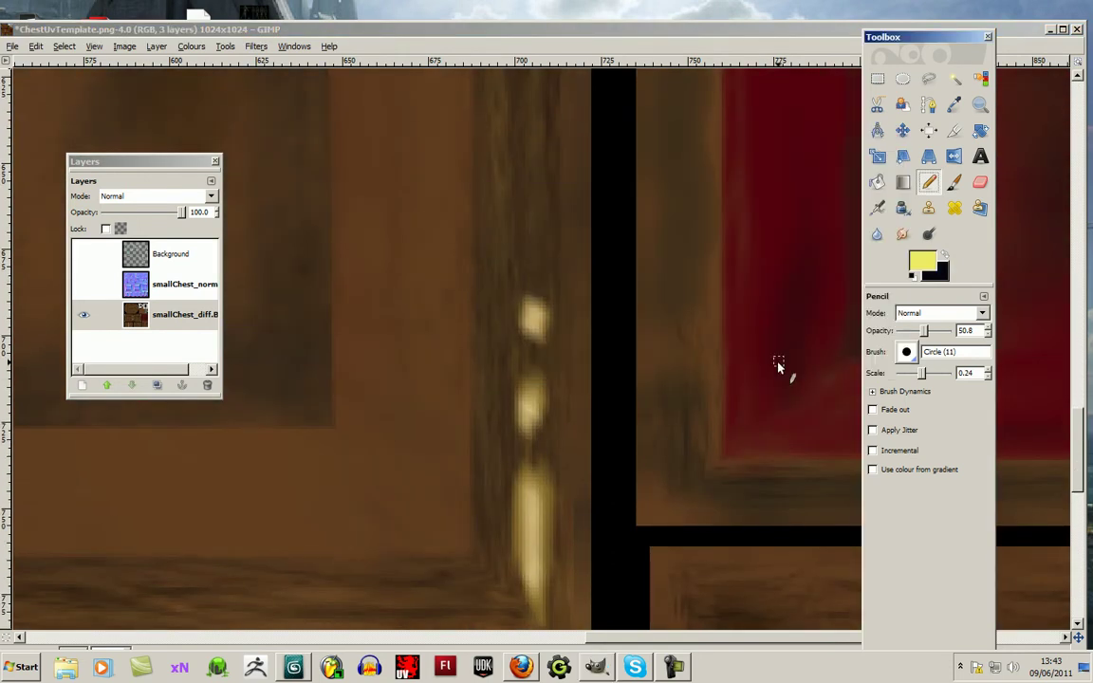
pyautogui.click(520, 483)
pyautogui.click(513, 484)
pyautogui.moveTo(512, 486)
pyautogui.mouseDown()
pyautogui.moveTo(530, 586)
pyautogui.moveTo(527, 489)
pyautogui.mouseUp()
pyautogui.moveTo(547, 544)
pyautogui.mouseDown()
pyautogui.moveTo(559, 514)
pyautogui.moveTo(548, 581)
pyautogui.moveTo(553, 487)
pyautogui.mouseUp()
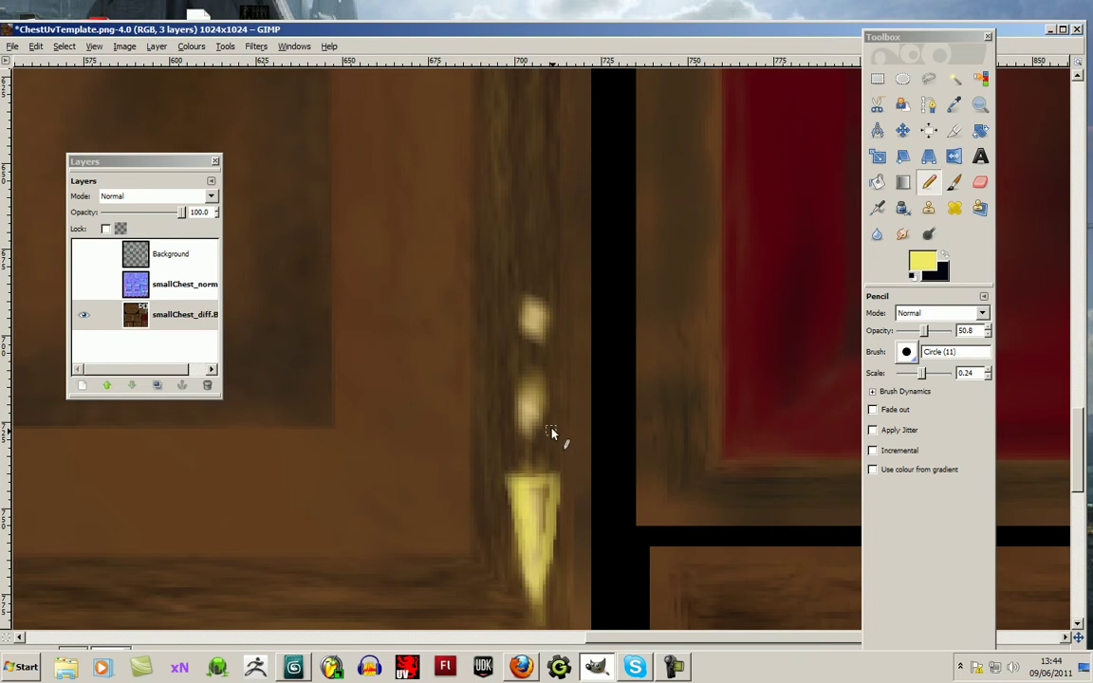
pyautogui.moveTo(529, 399); pyautogui.dragTo(543, 410)
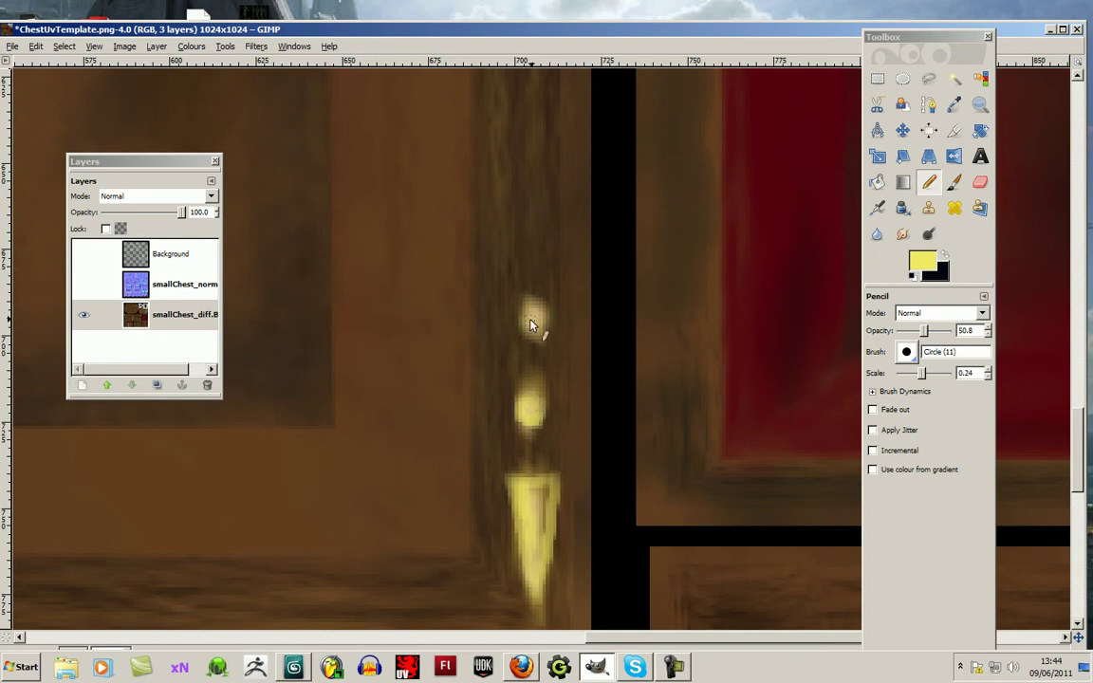
pyautogui.moveTo(541, 324); pyautogui.dragTo(537, 320)
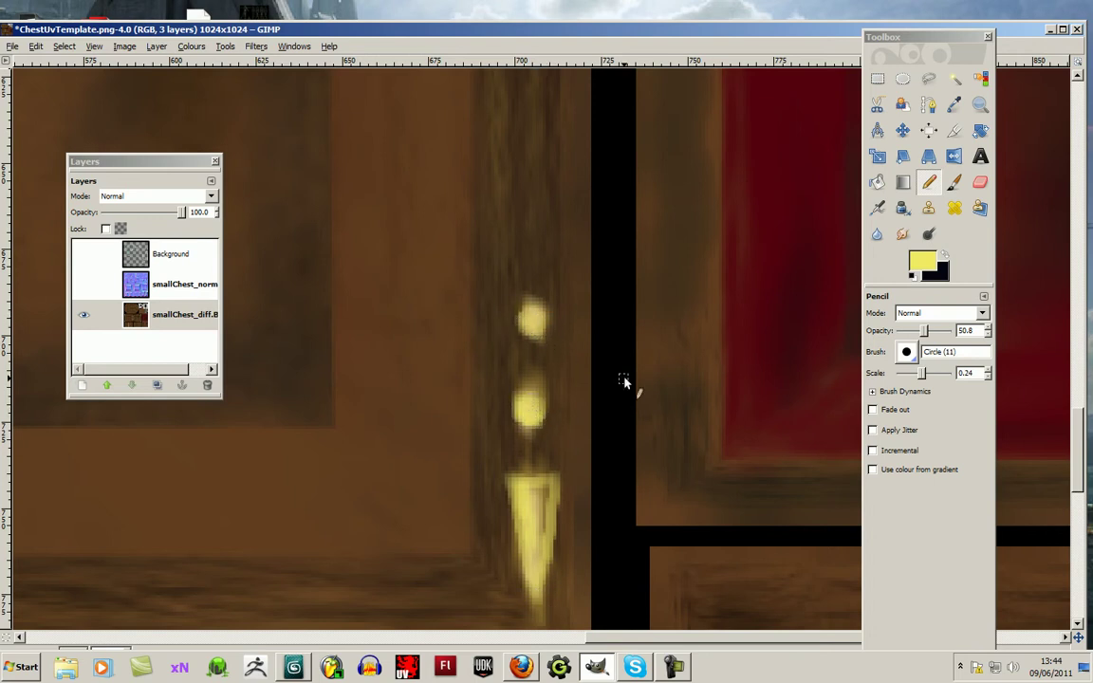
# Shift the foreground colour to a light orange-tan and tint the two beads of the lower-right ornament.
pyautogui.click(923, 261)
pyautogui.moveTo(672, 239); pyautogui.dragTo(673, 290)
pyautogui.click(787, 364)
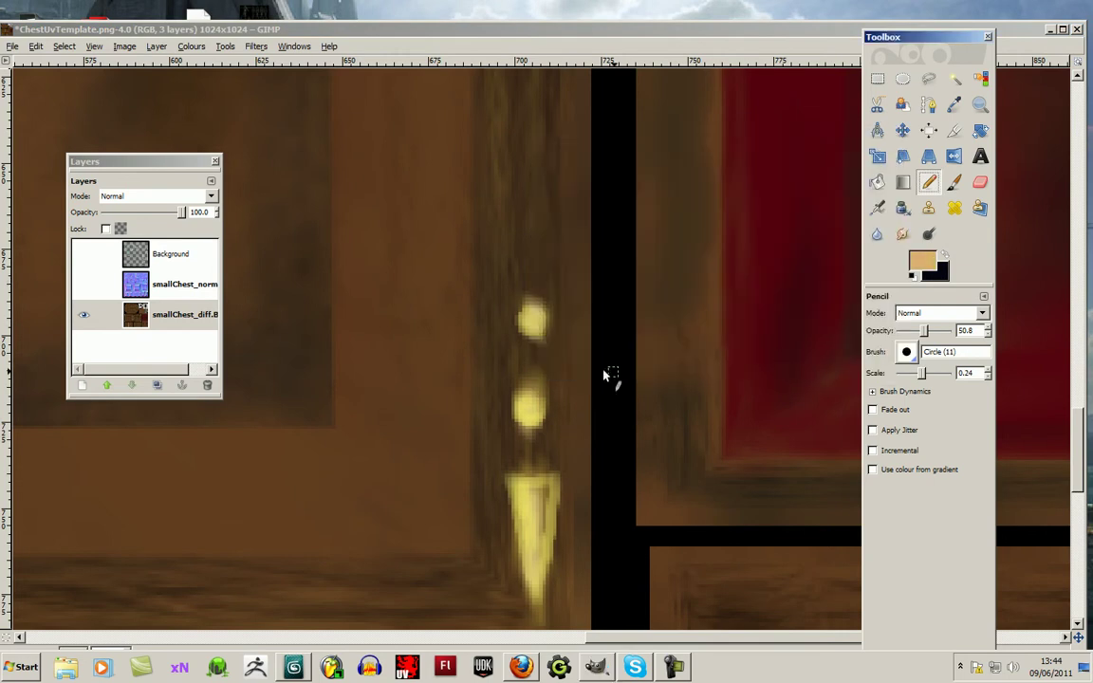
pyautogui.moveTo(527, 318); pyautogui.dragTo(533, 328)
pyautogui.moveTo(539, 399); pyautogui.dragTo(528, 398)
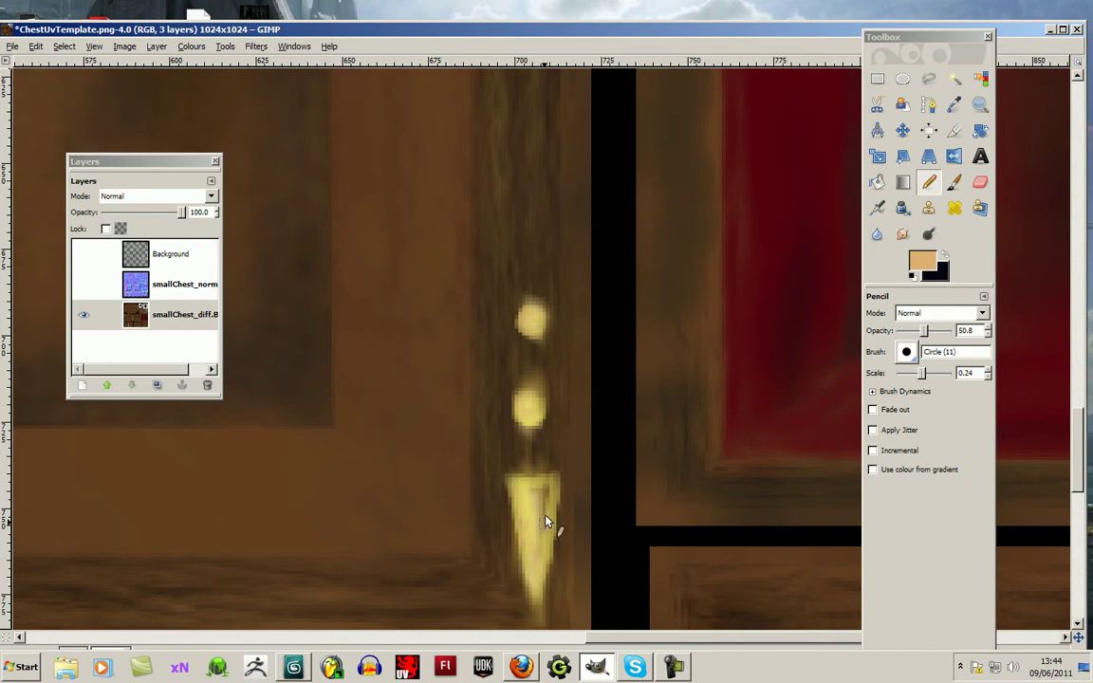
# Set the foreground colour to brown a78047 and shade the lower-right ornament's beads and spearhead.
pyautogui.click(923, 263)
pyautogui.click(622, 228)
pyautogui.click(807, 363)
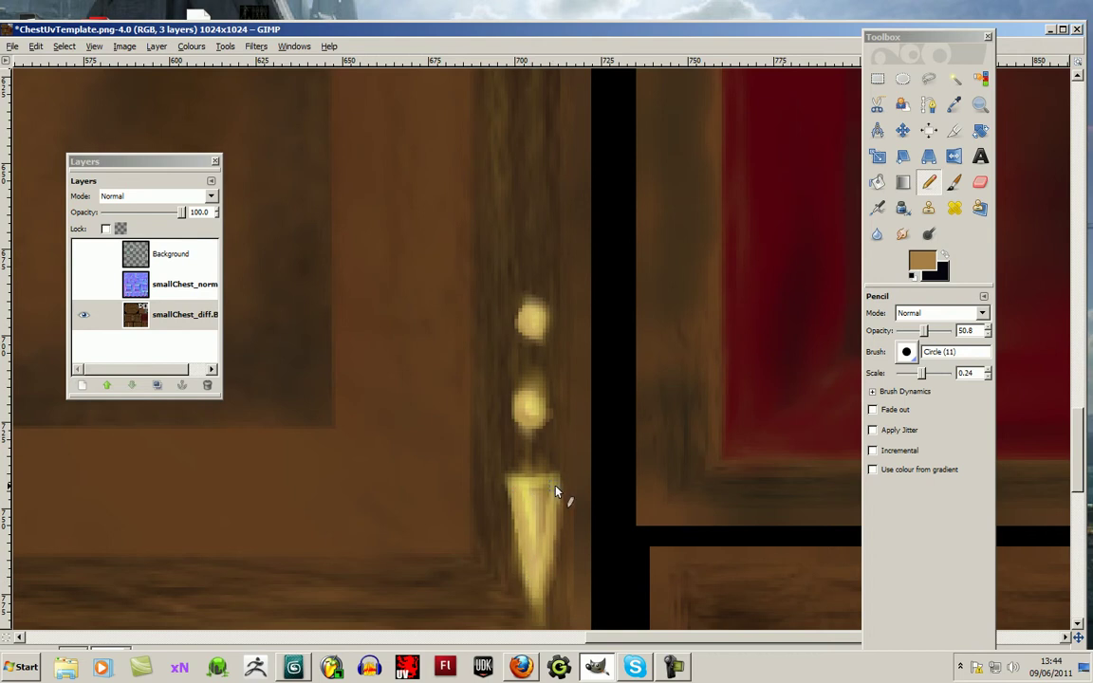
# Set the foreground colour to orange c88d38 and the pencil scale to 0.12, then tint the lower-right ornament's bead and spearhead.
pyautogui.click(923, 256)
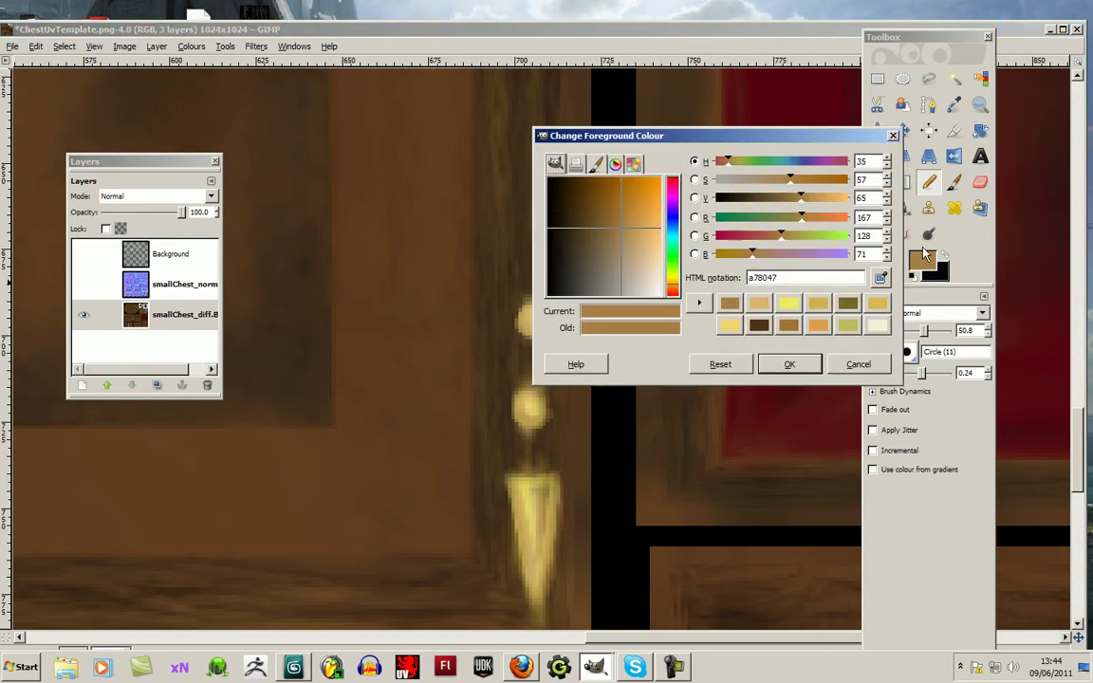
pyautogui.click(634, 217)
pyautogui.click(788, 363)
pyautogui.moveTo(945, 373); pyautogui.dragTo(918, 373)
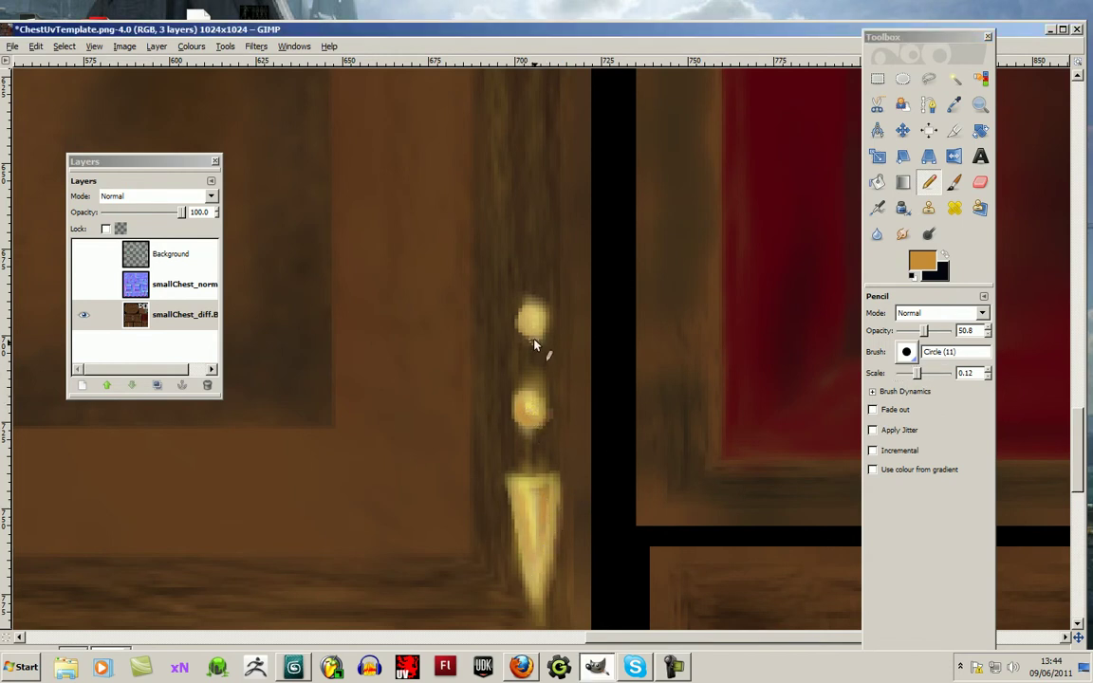
# Reuse the recent bright yellow as foreground colour and pencil over both curled scrolls atop the front panel's central ornament.
pyautogui.hotkey('shift', 'ctrl', 'j')
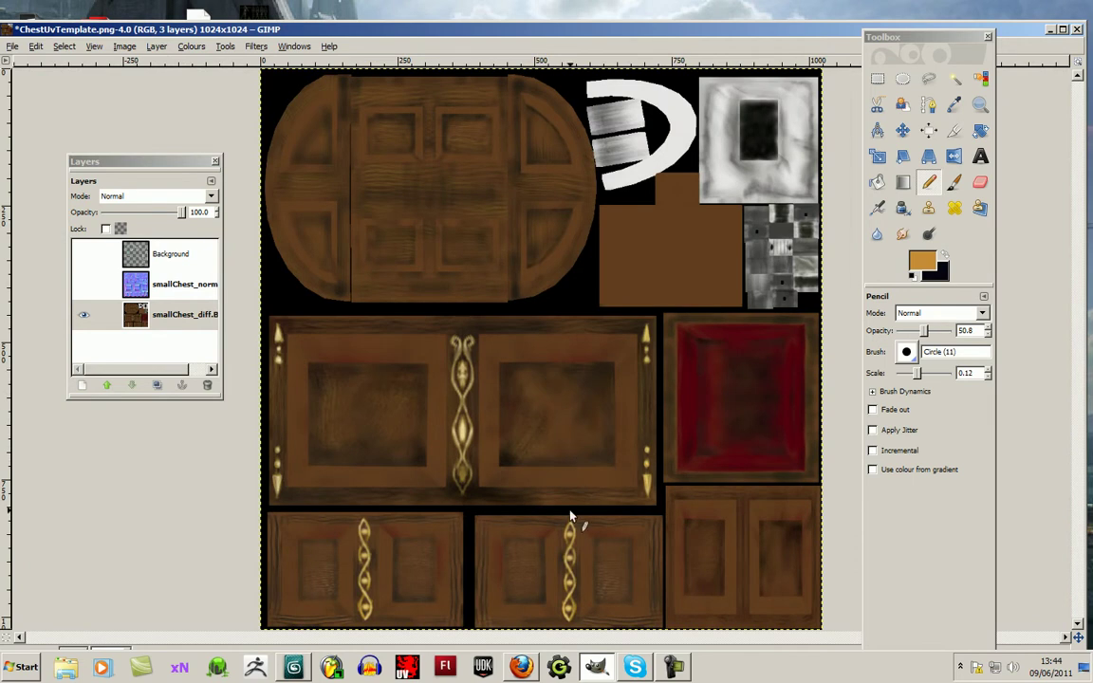
pyautogui.click(981, 106)
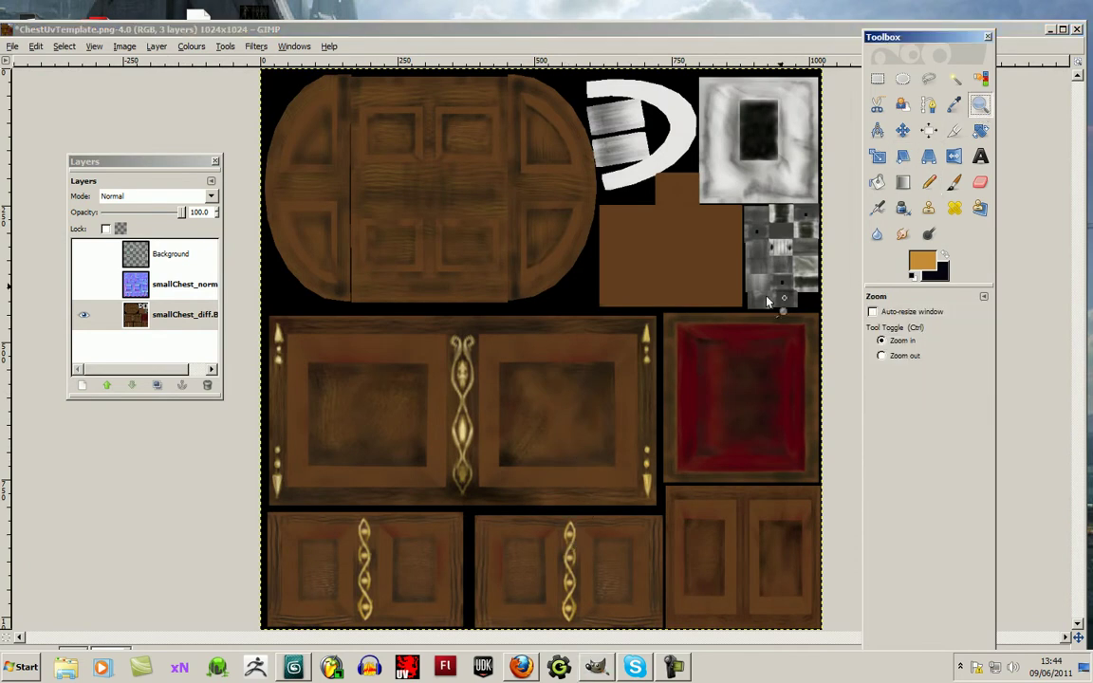
pyautogui.moveTo(429, 323); pyautogui.dragTo(495, 513)
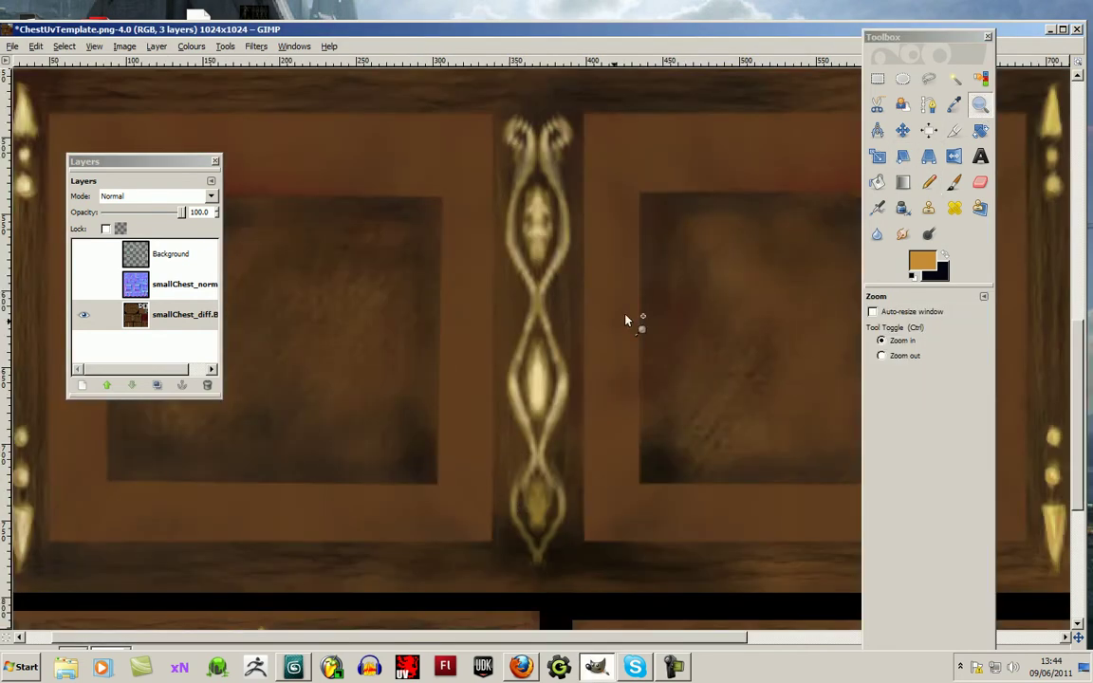
pyautogui.moveTo(483, 115); pyautogui.dragTo(591, 271)
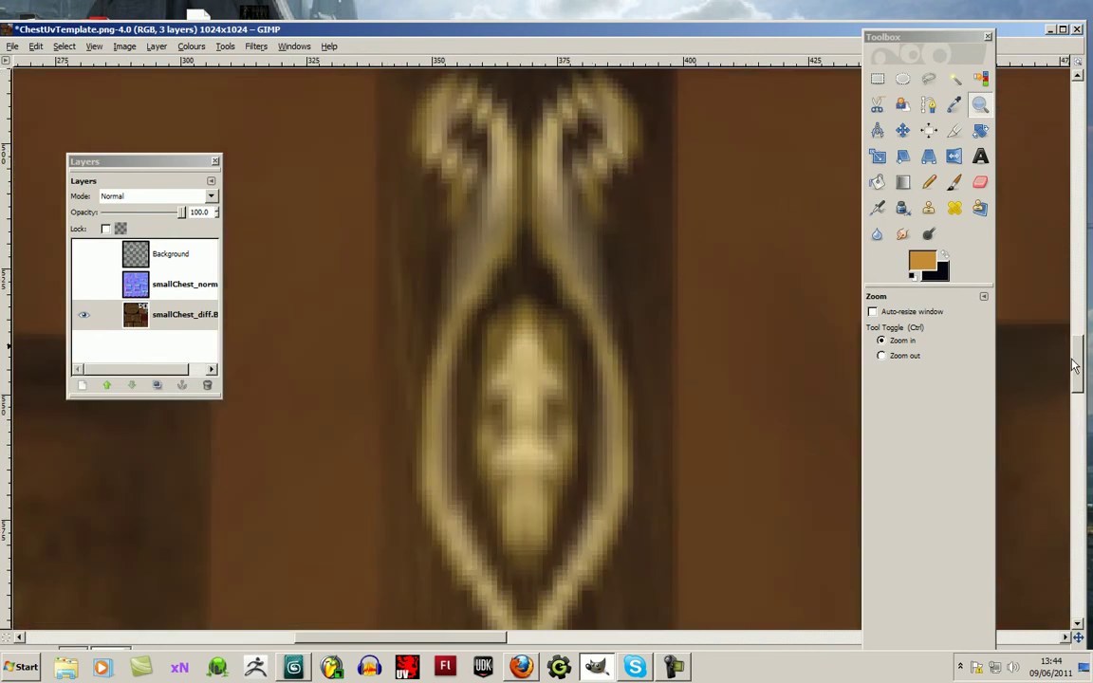
pyautogui.scroll(3, 437, 342)
pyautogui.click(922, 262)
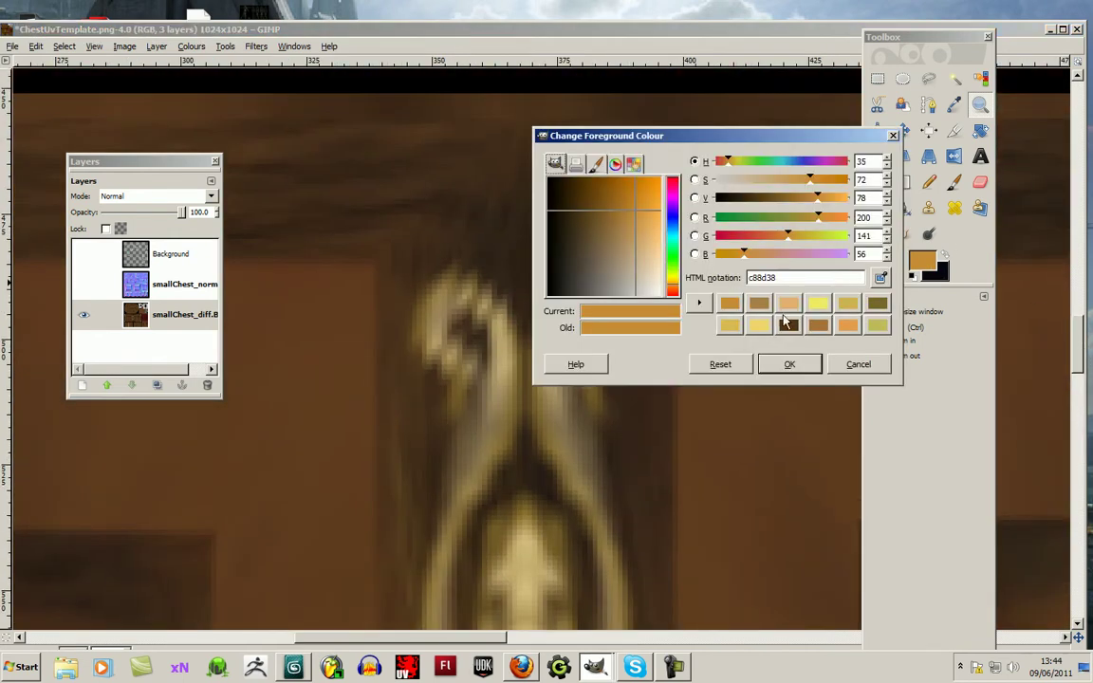
pyautogui.click(818, 303)
pyautogui.click(806, 364)
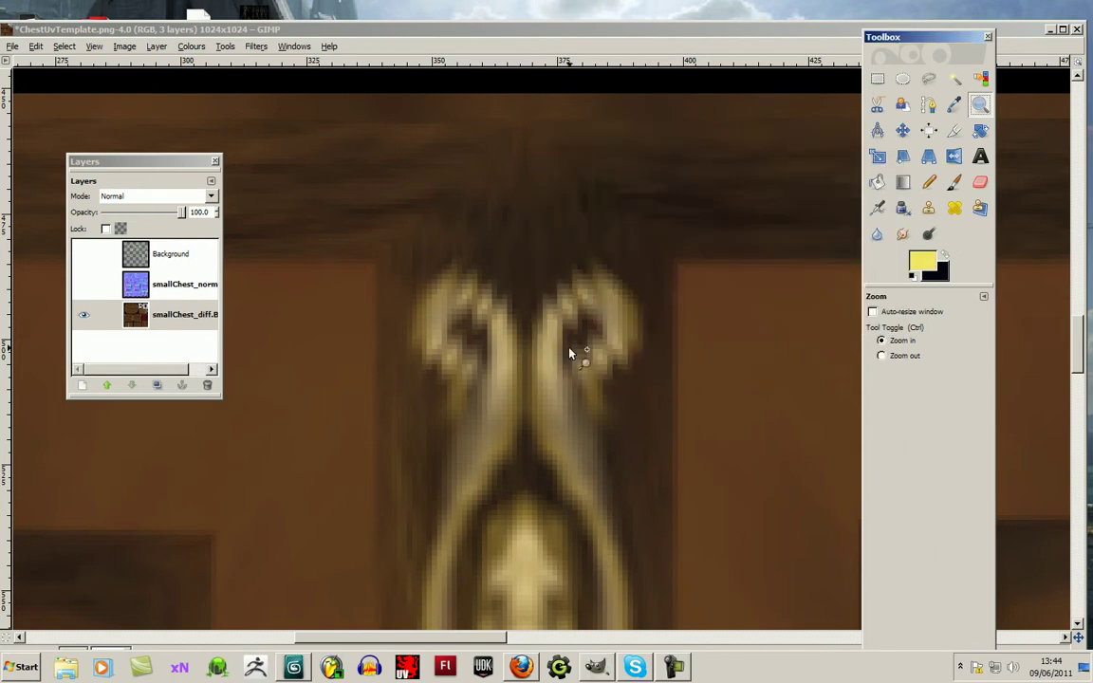
pyautogui.press('n')
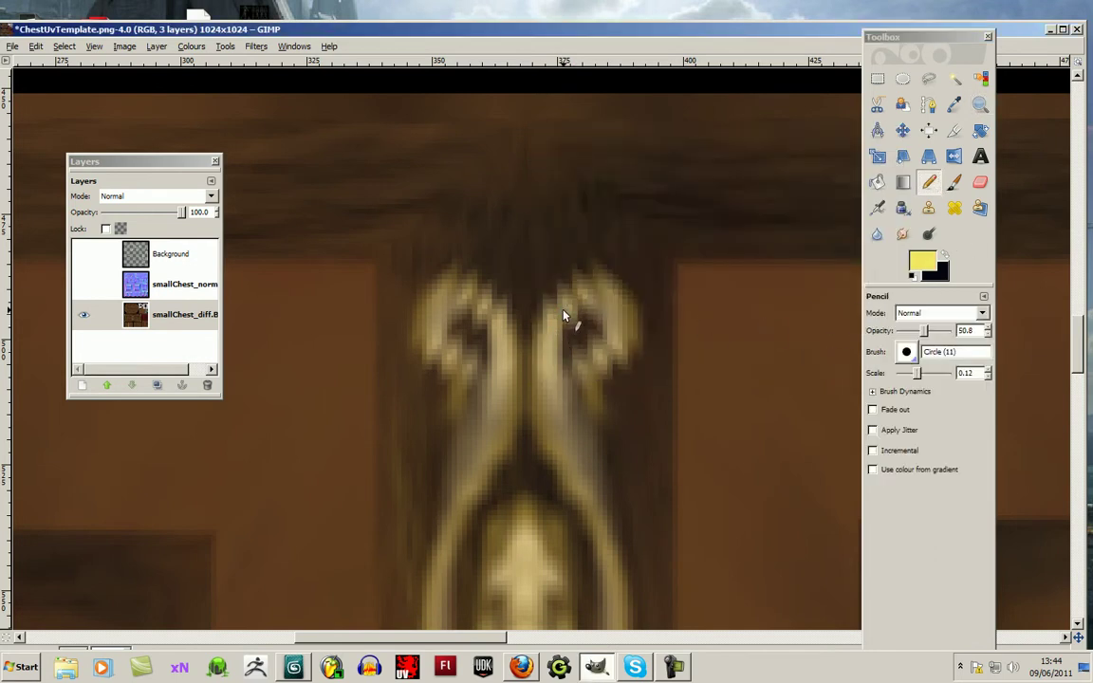
pyautogui.moveTo(550, 329); pyautogui.dragTo(583, 288)
pyautogui.moveTo(429, 328)
pyautogui.mouseDown()
pyautogui.moveTo(458, 284)
pyautogui.moveTo(479, 318)
pyautogui.moveTo(441, 324)
pyautogui.moveTo(458, 367)
pyautogui.mouseUp()
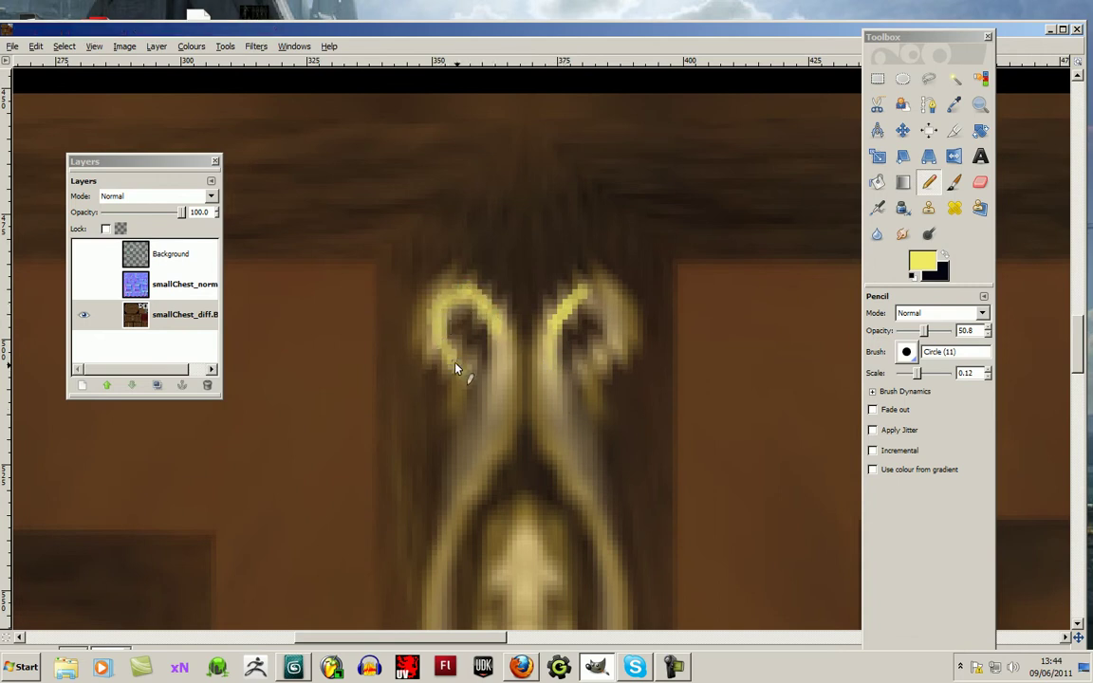
pyautogui.moveTo(582, 300); pyautogui.dragTo(610, 359)
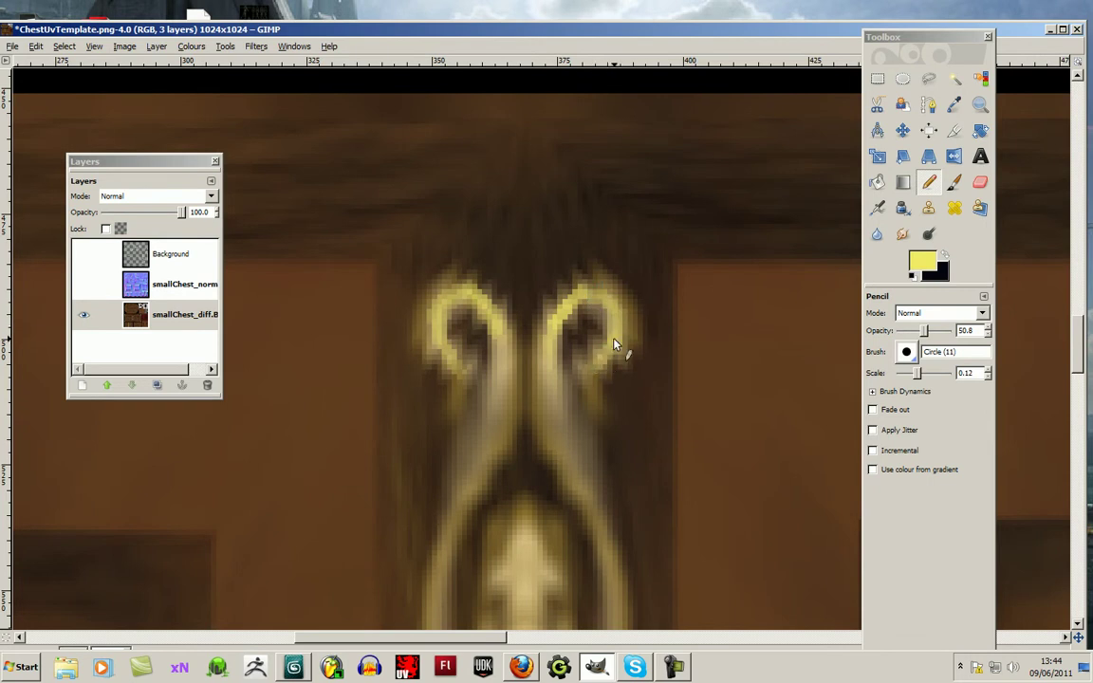
# Pencil yellow lines down the central ornament's two stems and around the outline of its upper loop.
pyautogui.moveTo(534, 410)
pyautogui.mouseDown()
pyautogui.moveTo(471, 500)
pyautogui.moveTo(495, 456)
pyautogui.mouseUp()
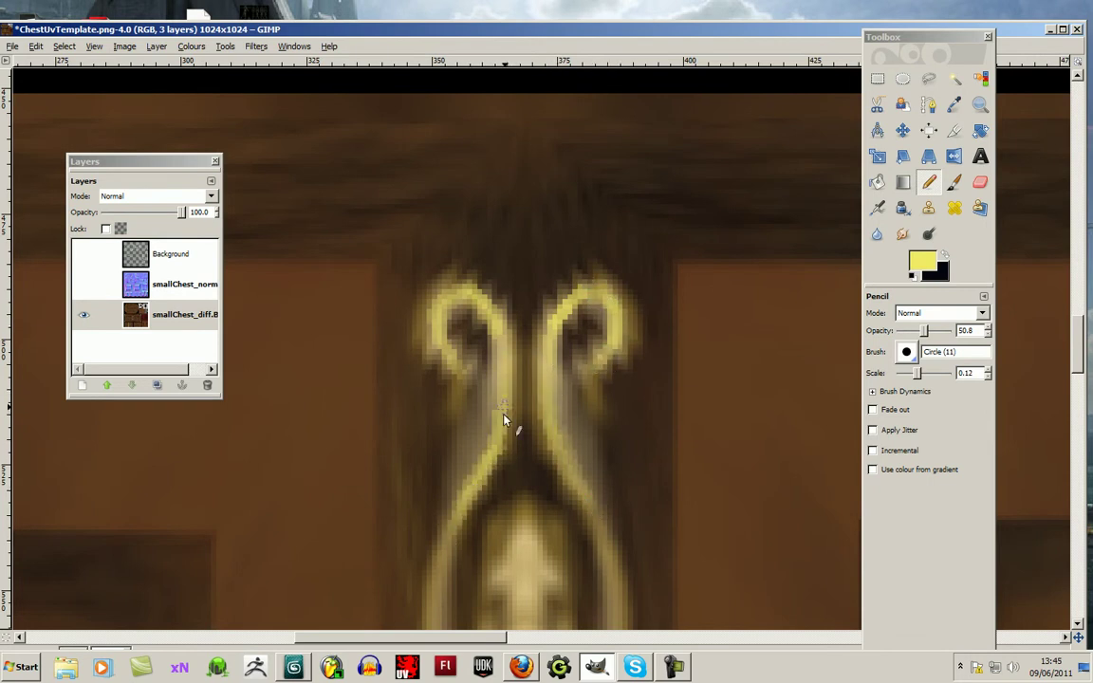
pyautogui.scroll(-5, 1008, 354)
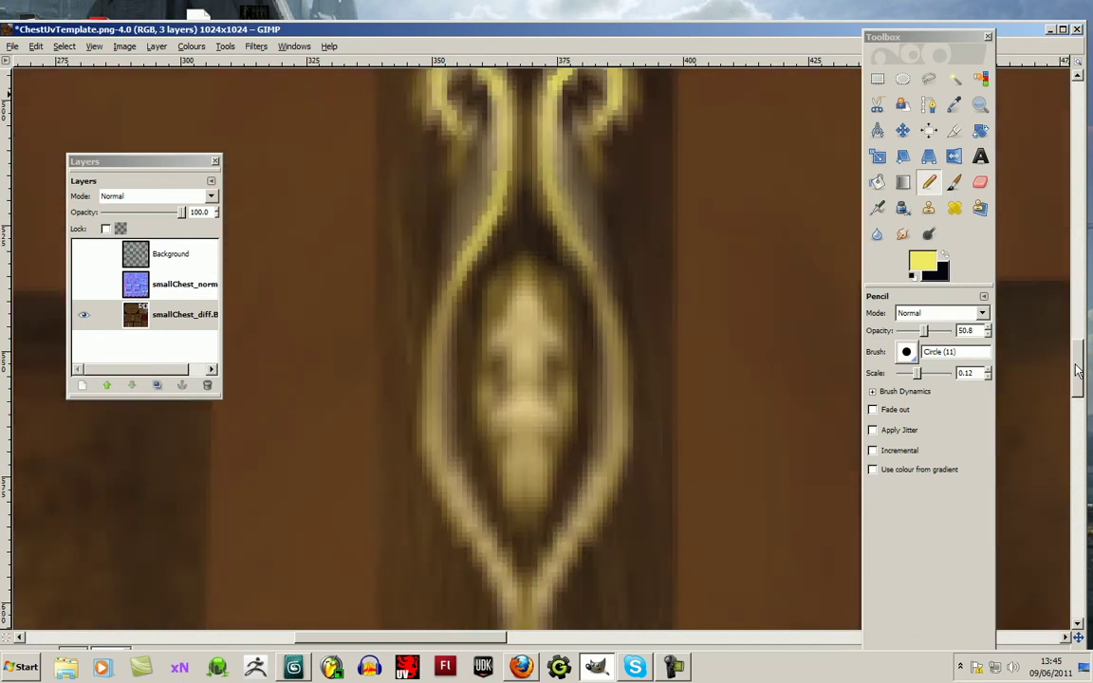
pyautogui.moveTo(438, 405); pyautogui.dragTo(479, 531)
pyautogui.moveTo(595, 282); pyautogui.dragTo(617, 448)
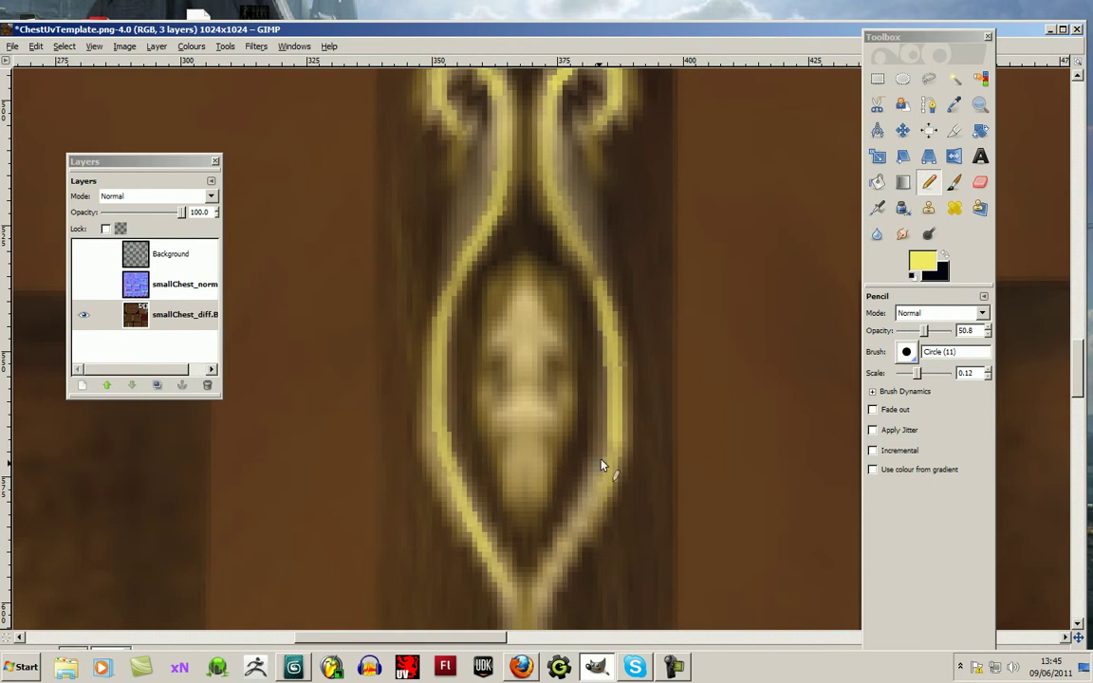
# Pencil yellow over the motif inside the central ornament's upper loop, filling its arrow shape and lower body.
pyautogui.moveTo(494, 425); pyautogui.dragTo(547, 419)
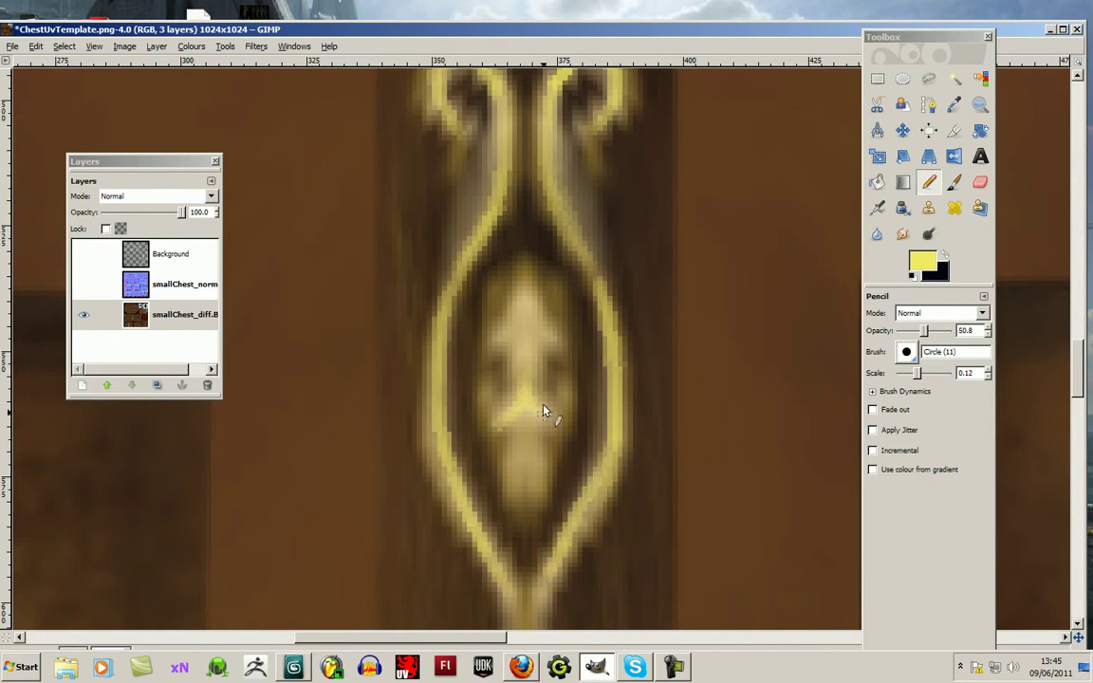
pyautogui.moveTo(525, 370)
pyautogui.mouseDown()
pyautogui.moveTo(506, 347)
pyautogui.moveTo(521, 358)
pyautogui.moveTo(554, 352)
pyautogui.moveTo(515, 346)
pyautogui.mouseUp()
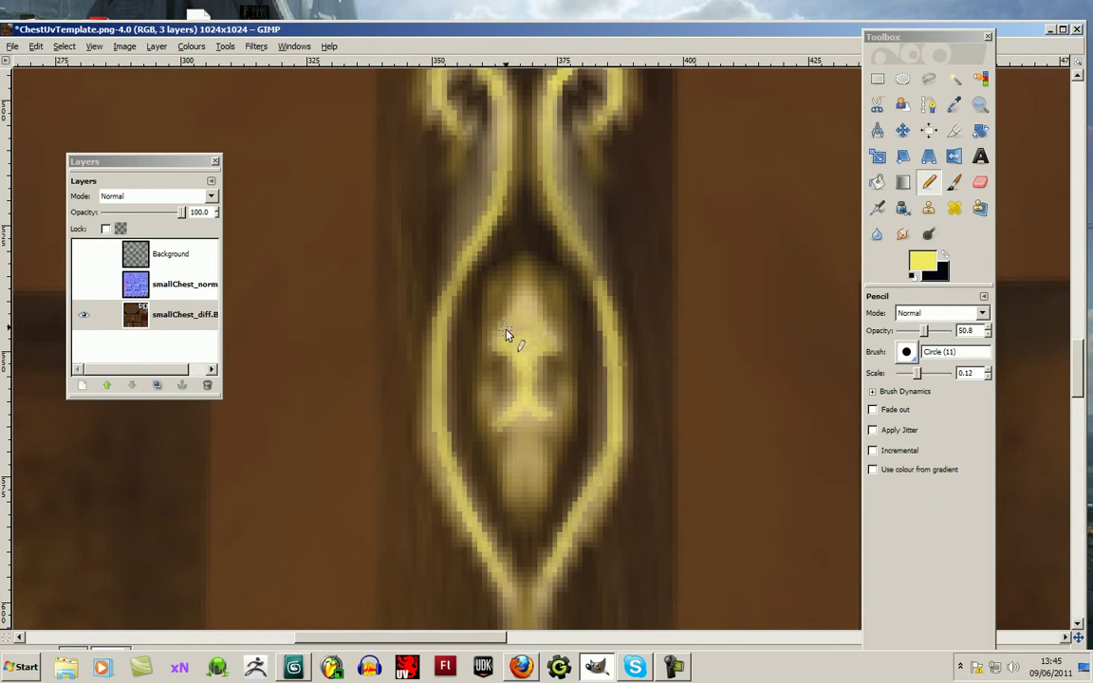
pyautogui.moveTo(542, 419); pyautogui.dragTo(533, 422)
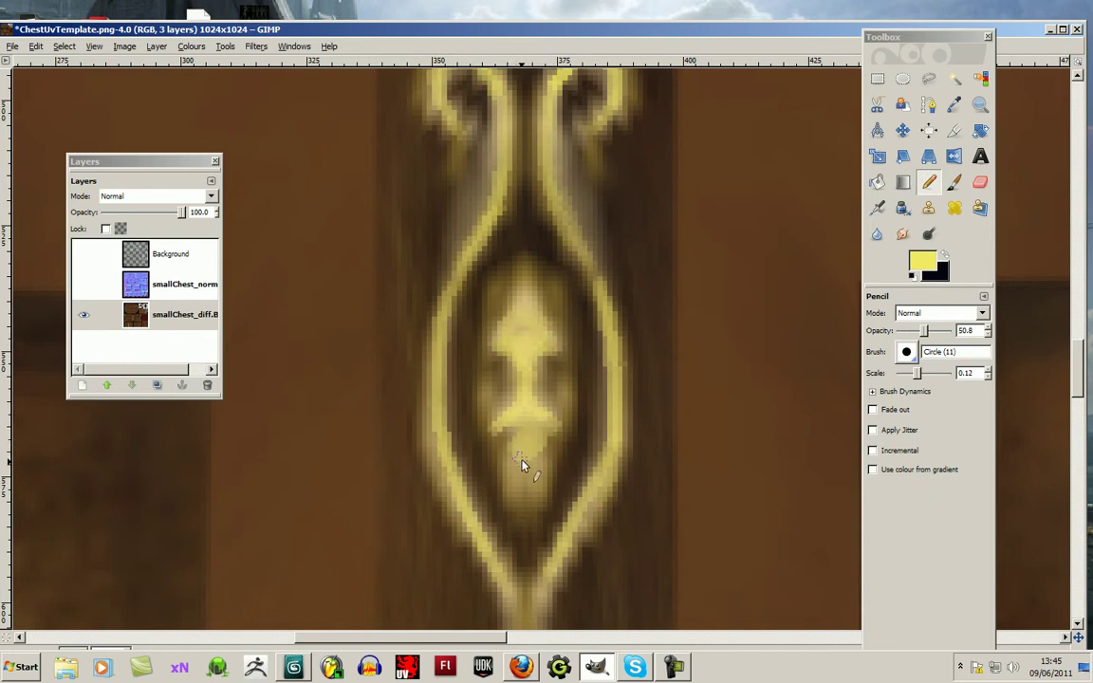
pyautogui.moveTo(501, 439)
pyautogui.mouseDown()
pyautogui.moveTo(529, 475)
pyautogui.moveTo(552, 441)
pyautogui.moveTo(524, 480)
pyautogui.moveTo(522, 432)
pyautogui.moveTo(515, 439)
pyautogui.moveTo(532, 426)
pyautogui.moveTo(546, 439)
pyautogui.moveTo(523, 430)
pyautogui.moveTo(543, 422)
pyautogui.moveTo(515, 466)
pyautogui.moveTo(526, 466)
pyautogui.moveTo(550, 404)
pyautogui.moveTo(495, 415)
pyautogui.mouseUp()
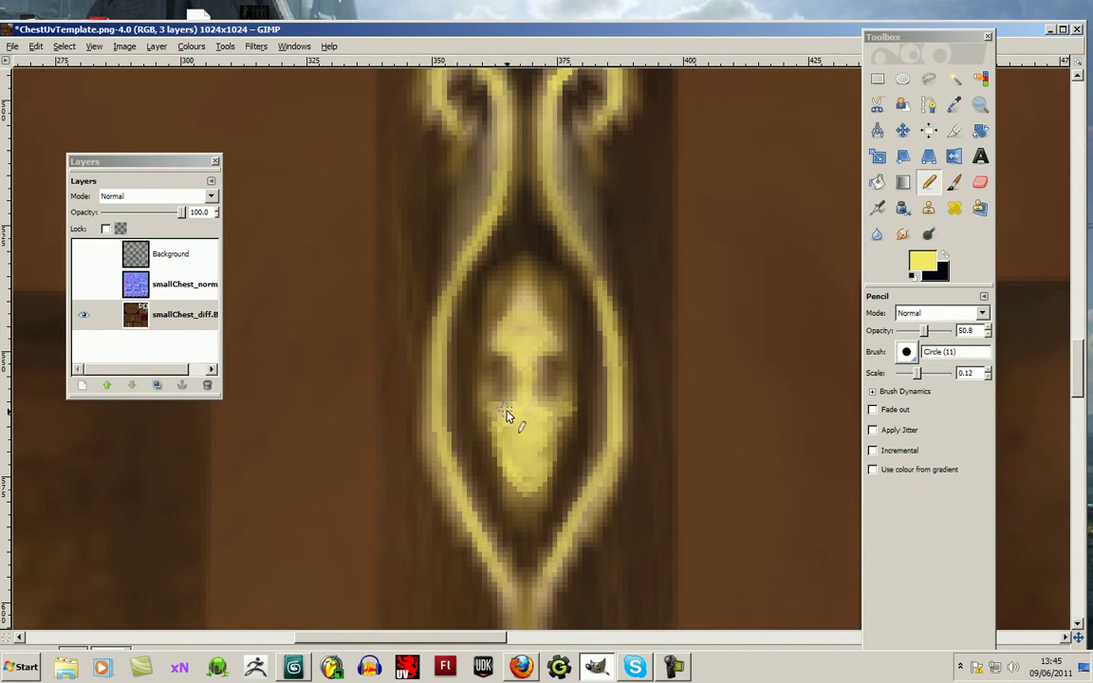
# Smudge the yellow motif inside the central ornament's upper loop with a brush scale of 0.37 to soften its arrow shape and lower body.
pyautogui.press('s')
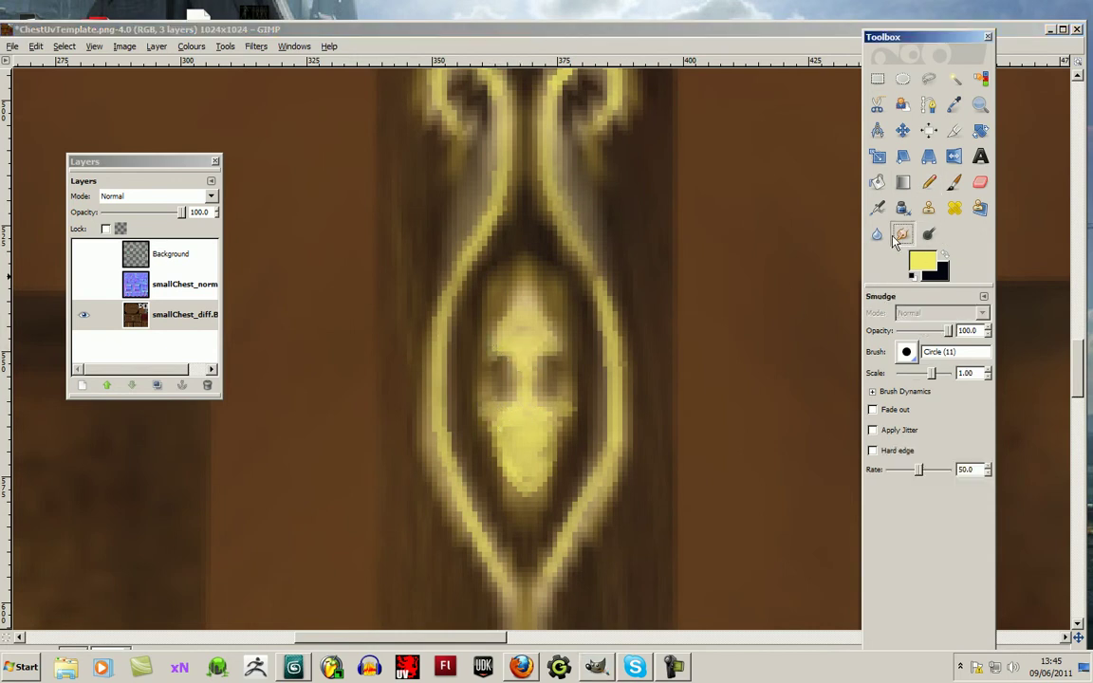
pyautogui.click(926, 376)
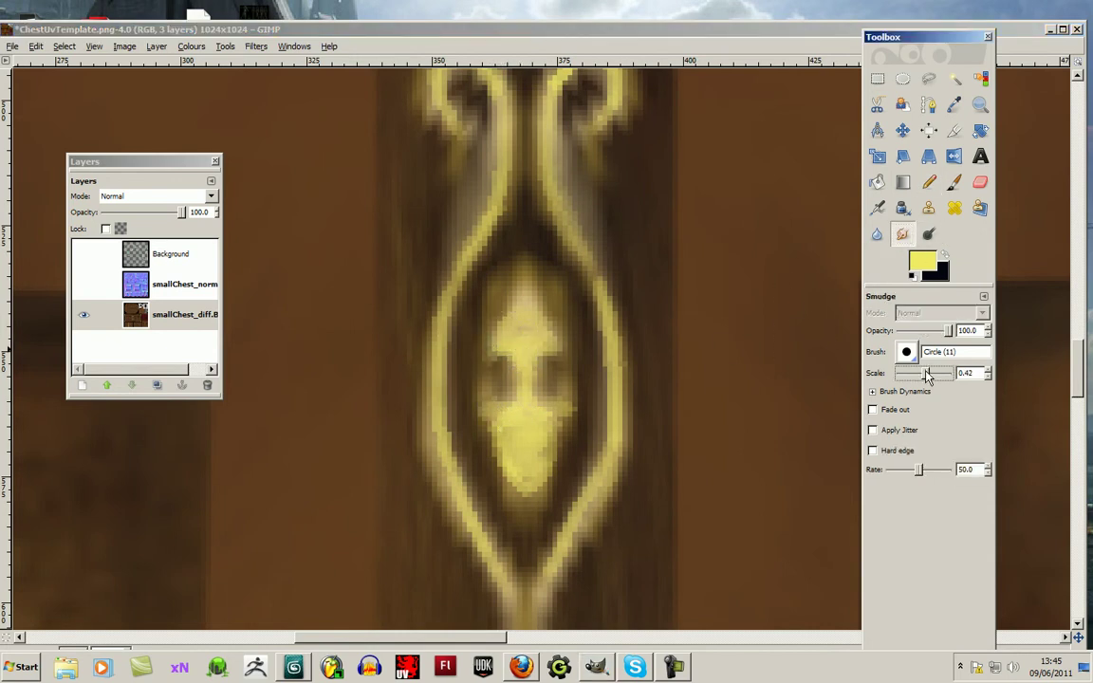
pyautogui.click(488, 359)
pyautogui.moveTo(487, 359); pyautogui.dragTo(512, 311)
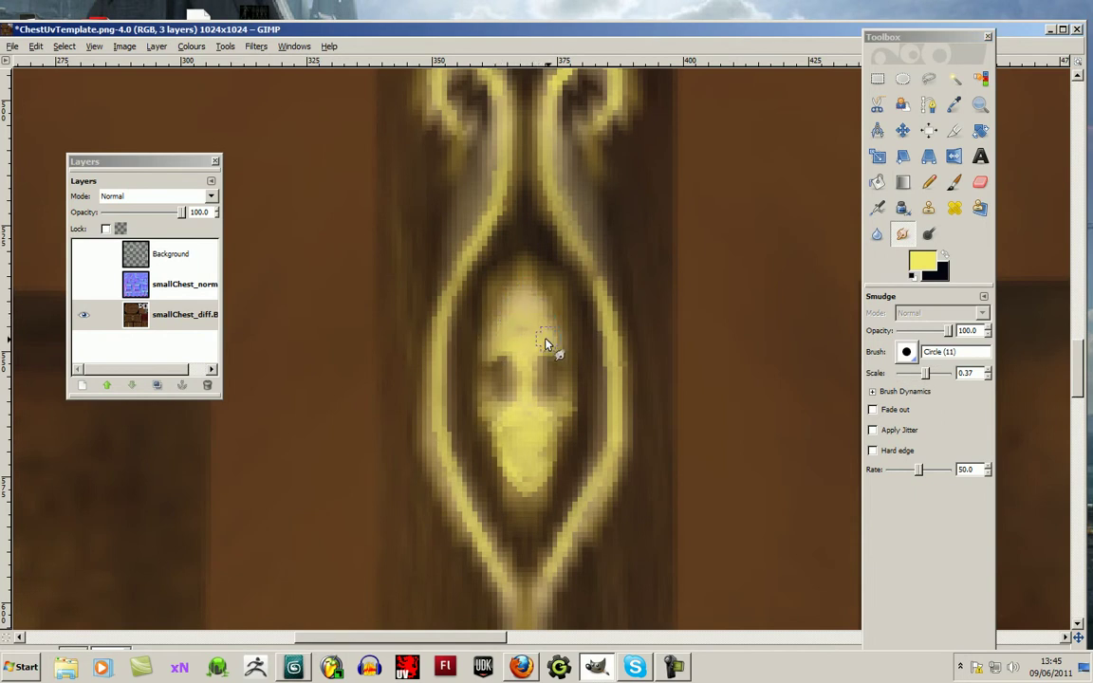
pyautogui.moveTo(529, 350)
pyautogui.mouseDown()
pyautogui.moveTo(520, 414)
pyautogui.moveTo(531, 414)
pyautogui.mouseUp()
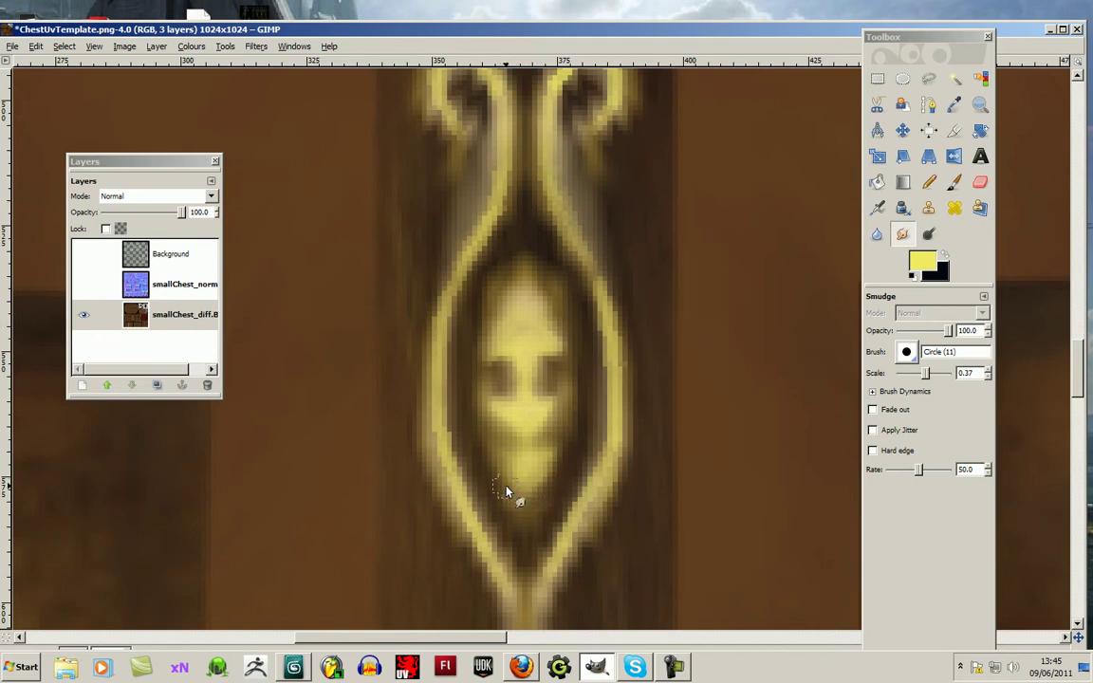
# Reuse the recent orange as pencil colour at scale 0.07 and draw small accents across the motif's middle and in its two dark gaps.
pyautogui.click(929, 182)
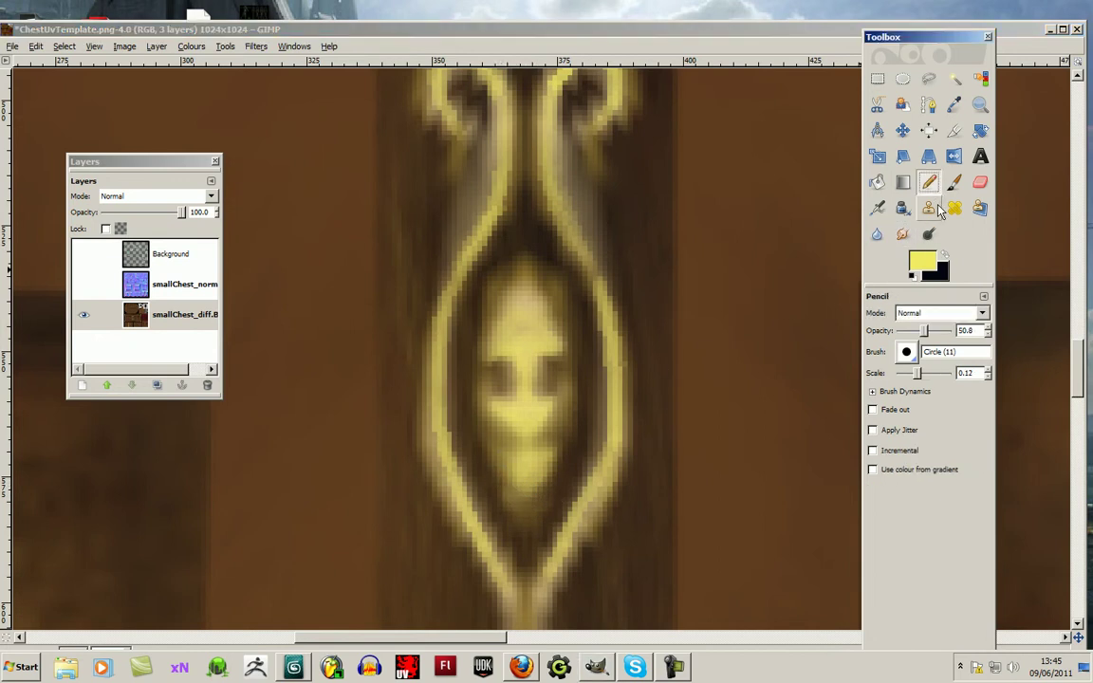
pyautogui.click(922, 264)
pyautogui.click(715, 309)
pyautogui.click(778, 362)
pyautogui.moveTo(925, 370); pyautogui.dragTo(912, 372)
pyautogui.click(535, 414)
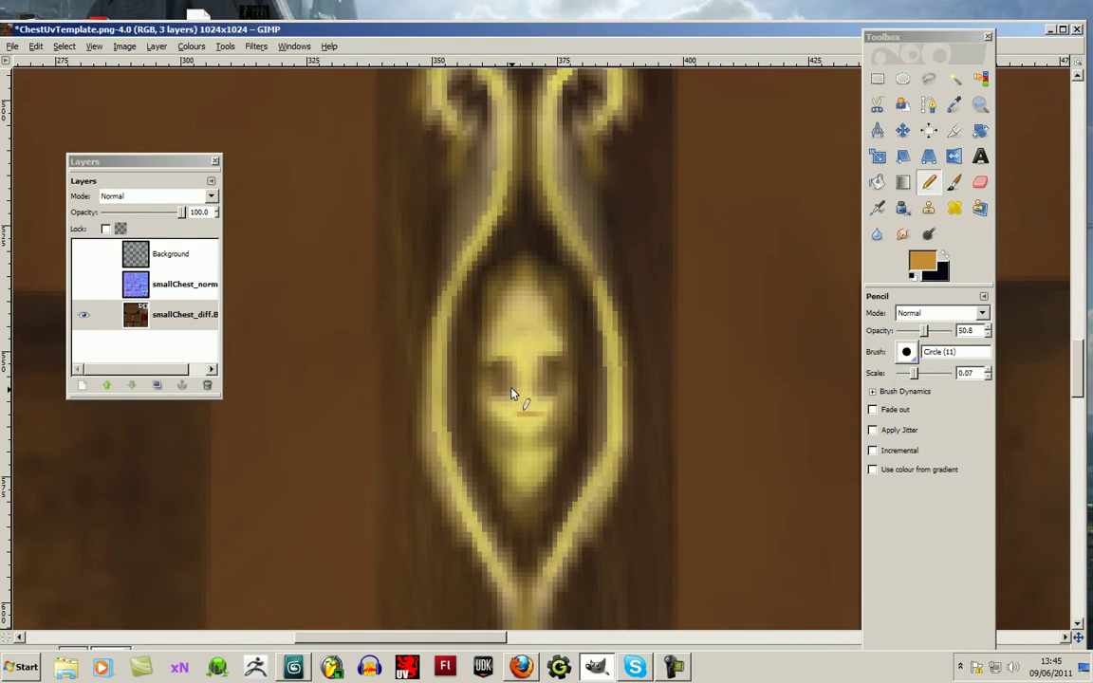
pyautogui.click(551, 379)
# Switch the foreground colour to yellow f1e965 and pencil fine highlights over the motif's orange accents, upper edges and lower body.
pyautogui.click(920, 263)
pyautogui.click(711, 328)
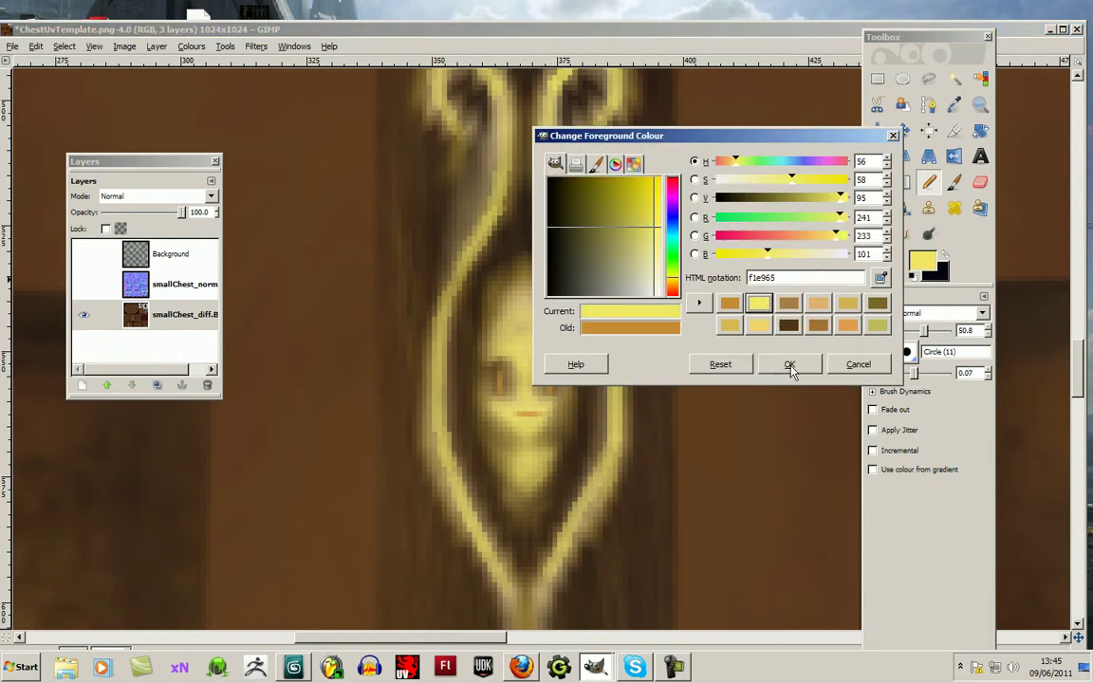
pyautogui.click(786, 363)
pyautogui.click(530, 414)
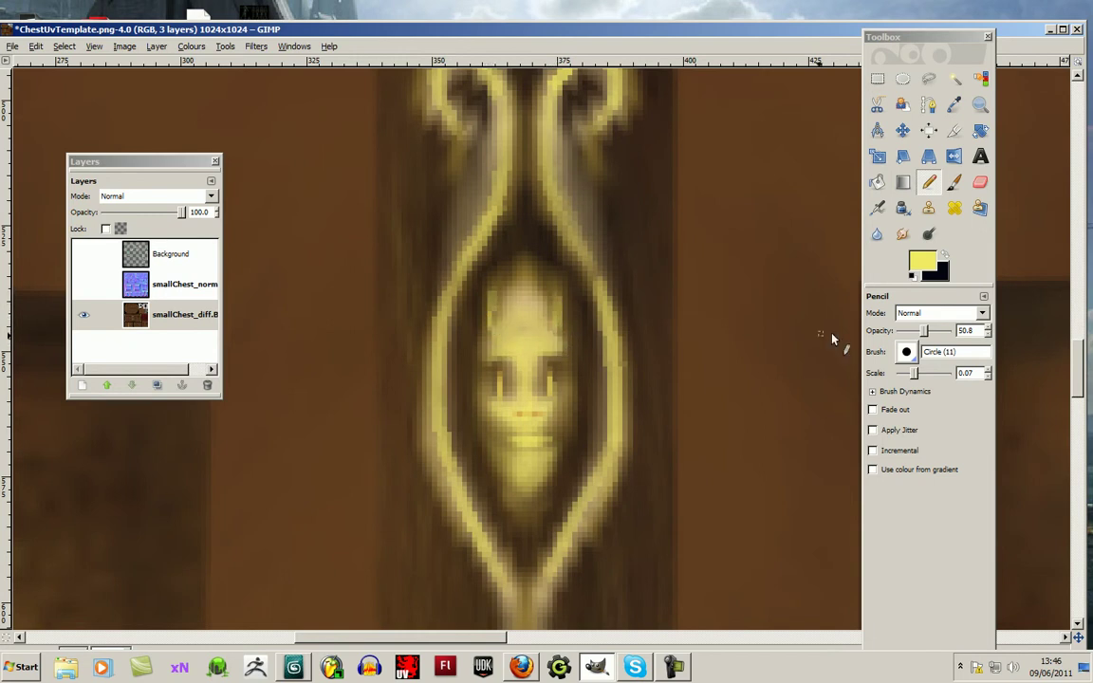
# Save the painted texture over smallChest_diff.BMP, merging the visible layers for the BMP export.
pyautogui.hotkey('shift', 'ctrl', 'j')
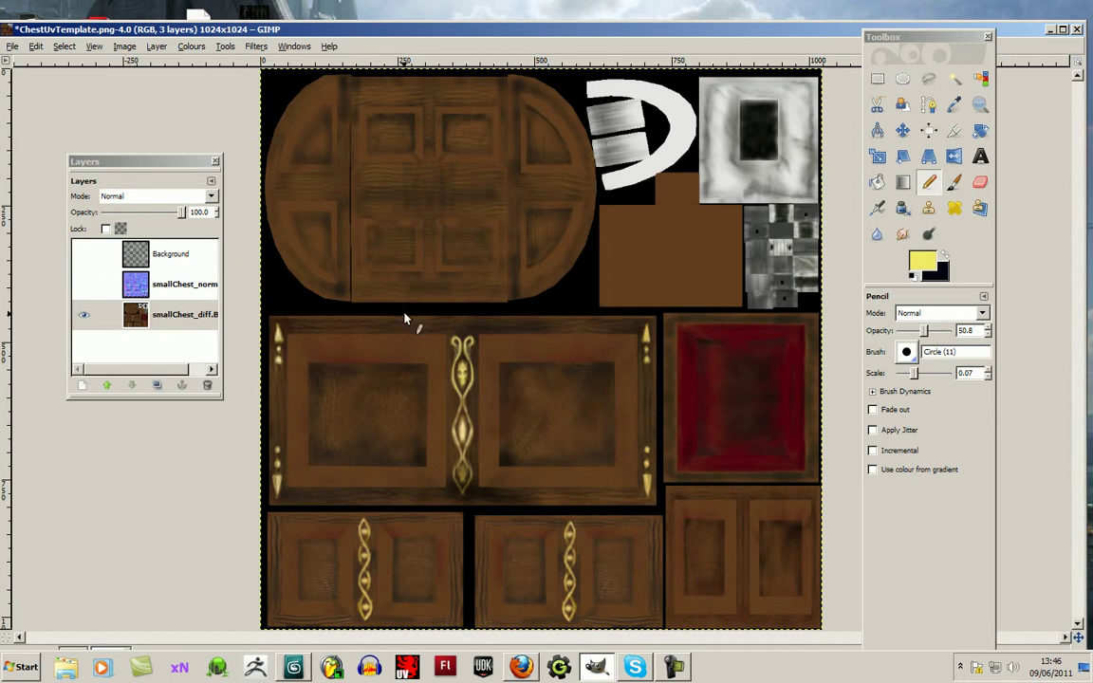
pyautogui.click(12, 45)
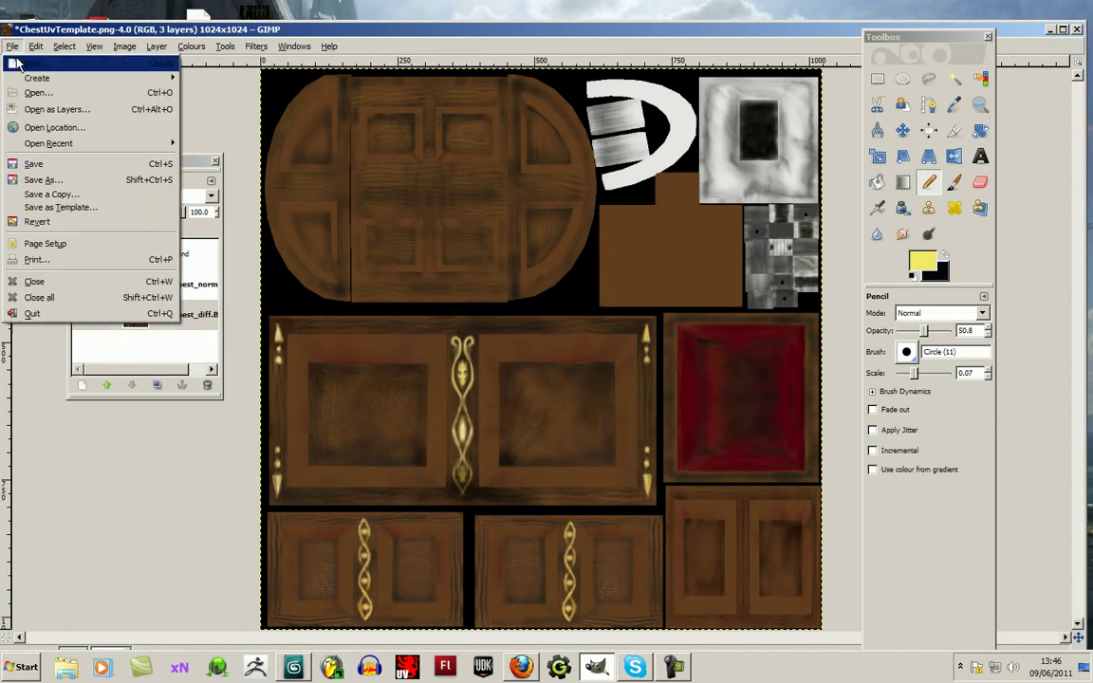
pyautogui.click(52, 180)
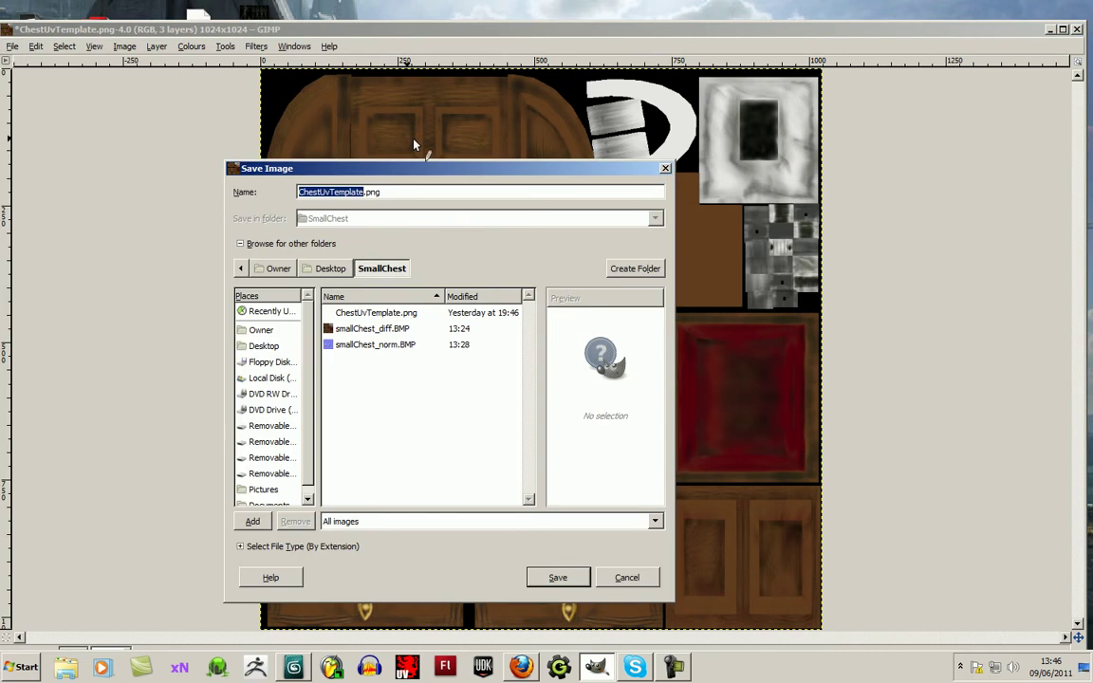
pyautogui.doubleClick(370, 329)
pyautogui.click(512, 446)
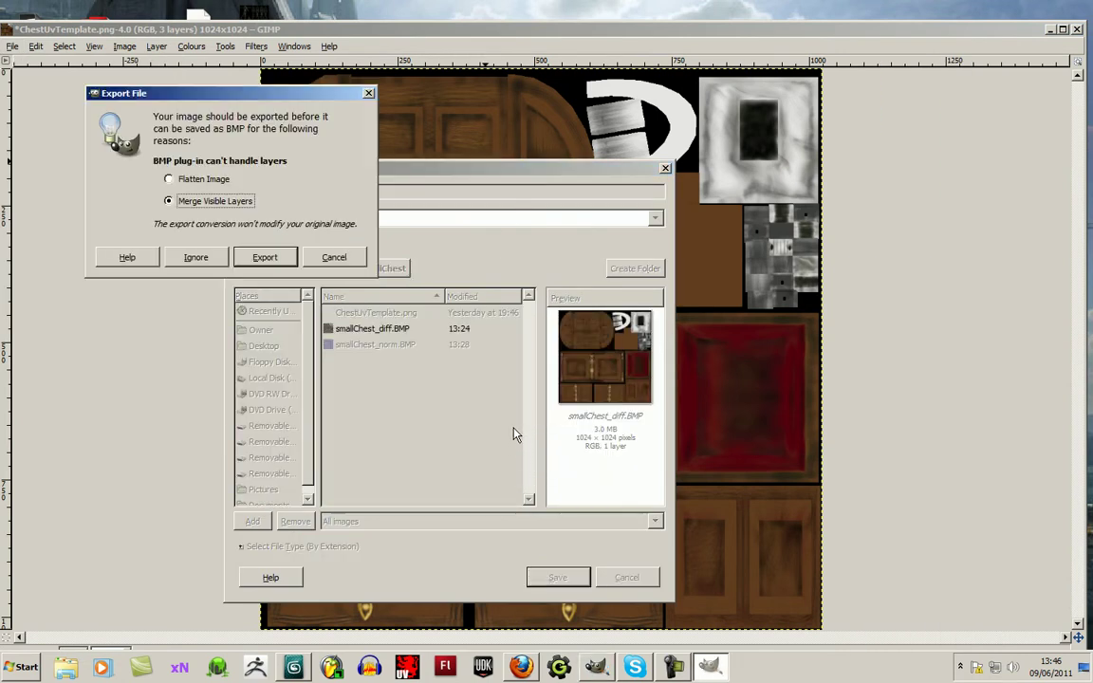
pyautogui.click(256, 257)
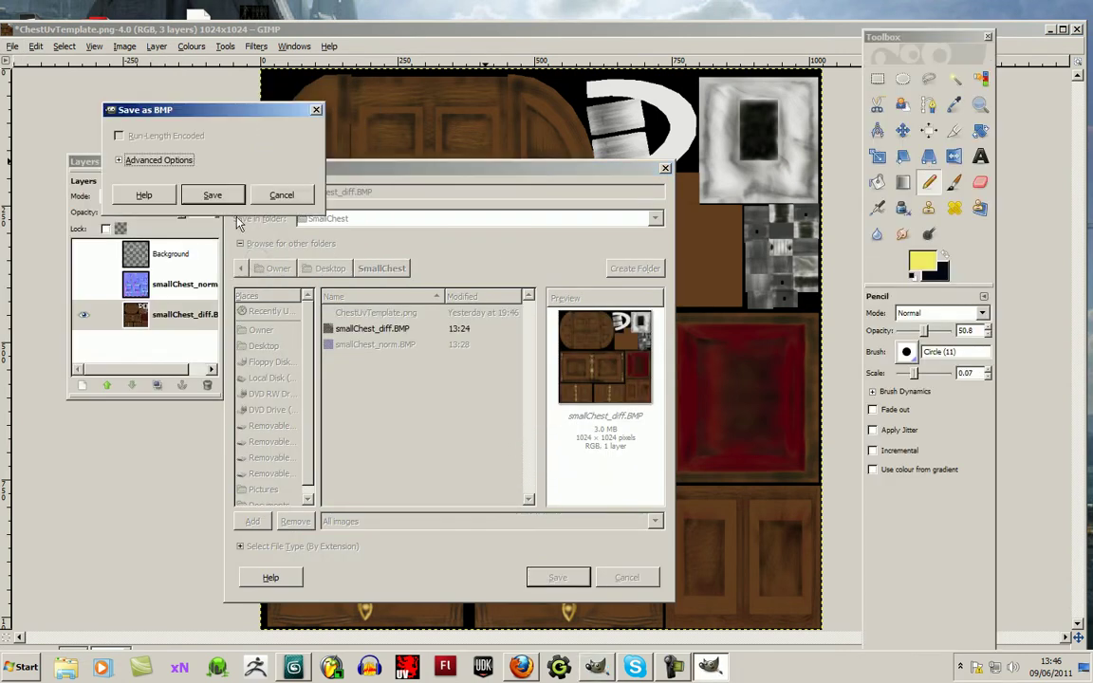
pyautogui.click(203, 188)
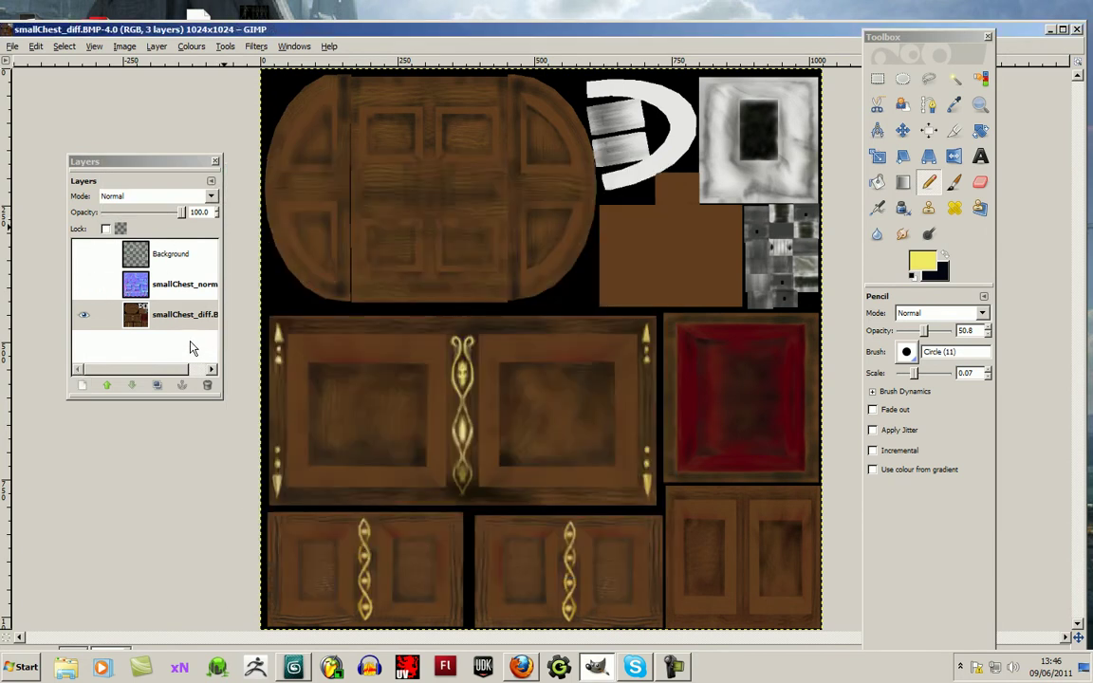
# Paste the copied diffuse texture as a new layer, hide the smallChest_diff layer and make the pasted layer active.
pyautogui.hotkey('ctrl', 'v')
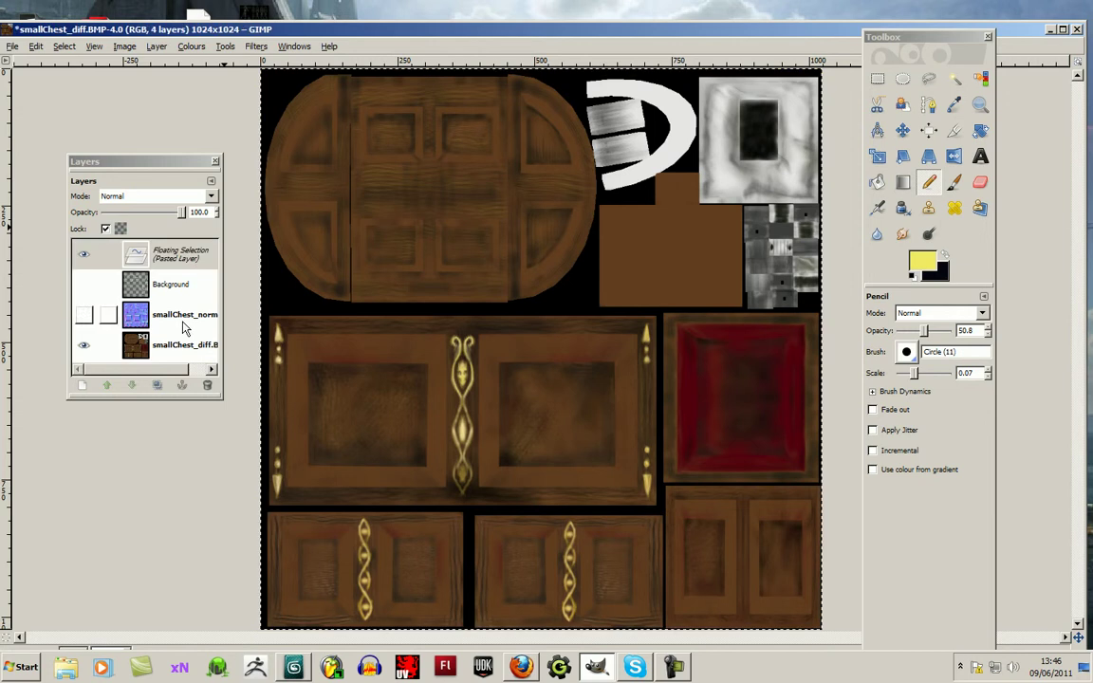
pyautogui.click(82, 385)
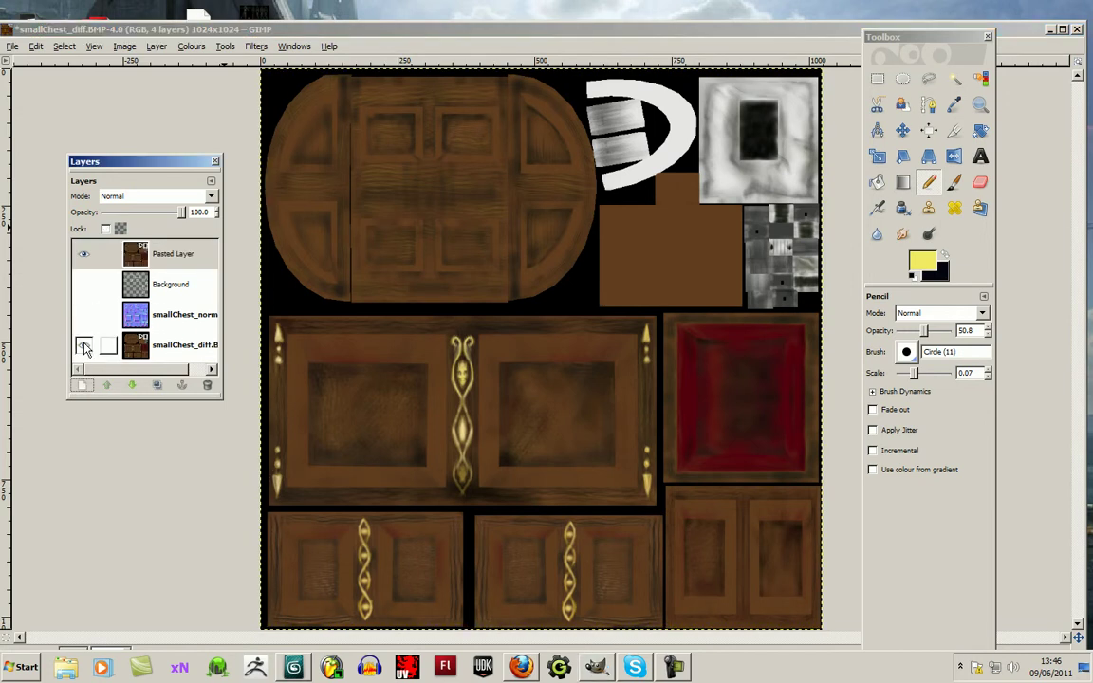
pyautogui.click(135, 253)
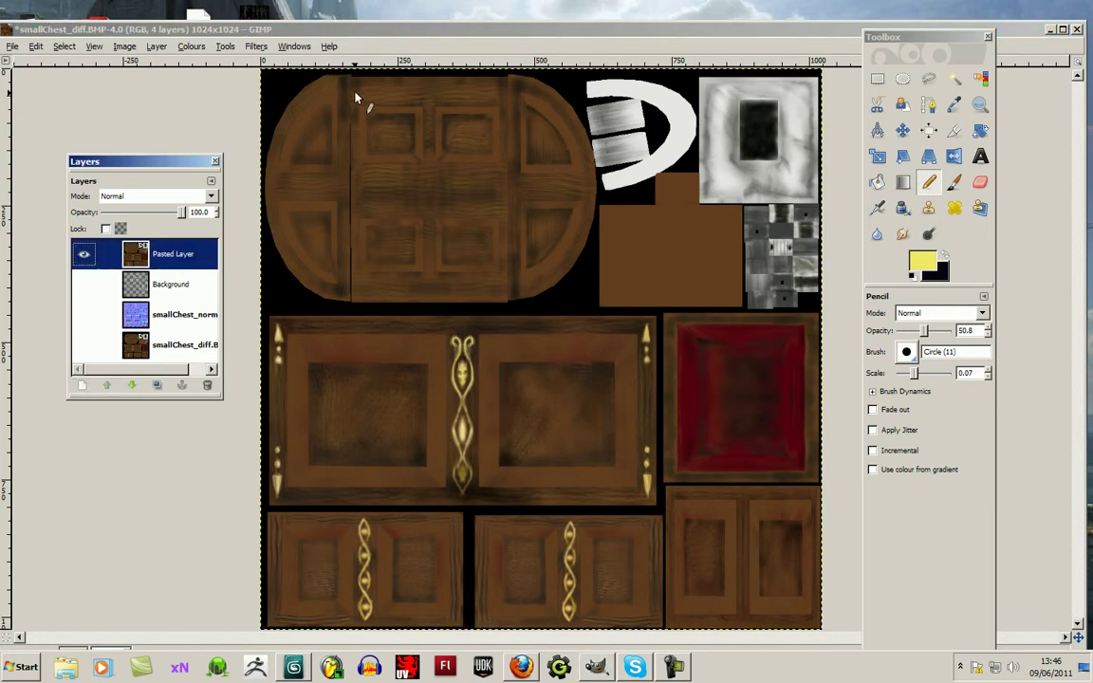
pyautogui.click(182, 46)
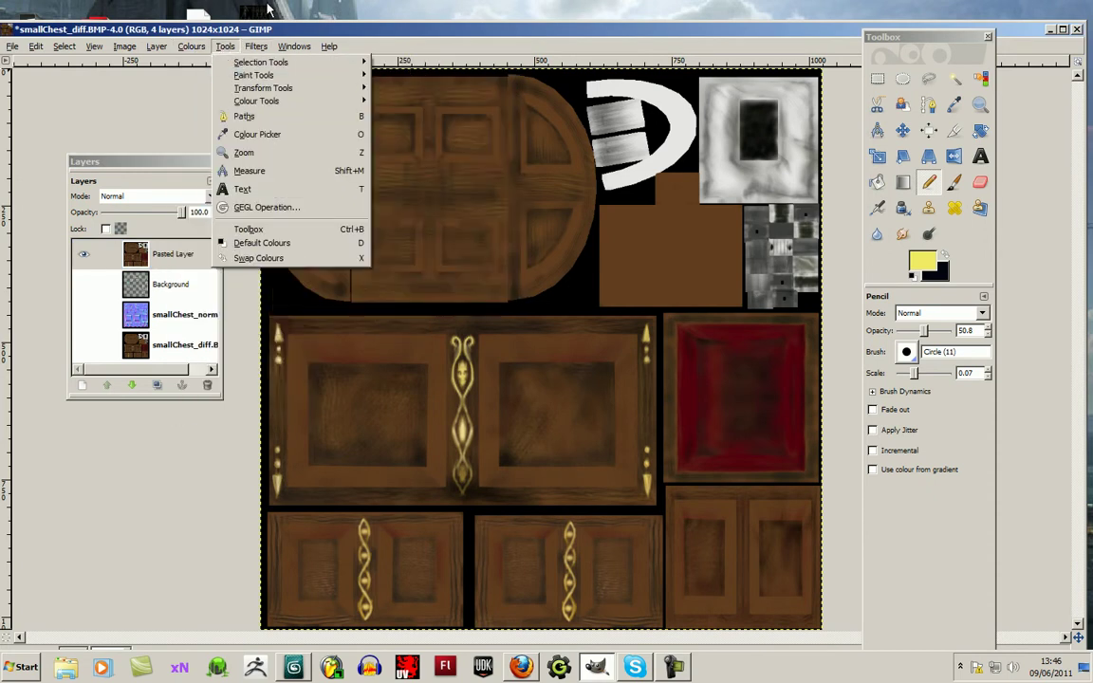
pyautogui.moveTo(158, 46)
pyautogui.moveTo(193, 55)
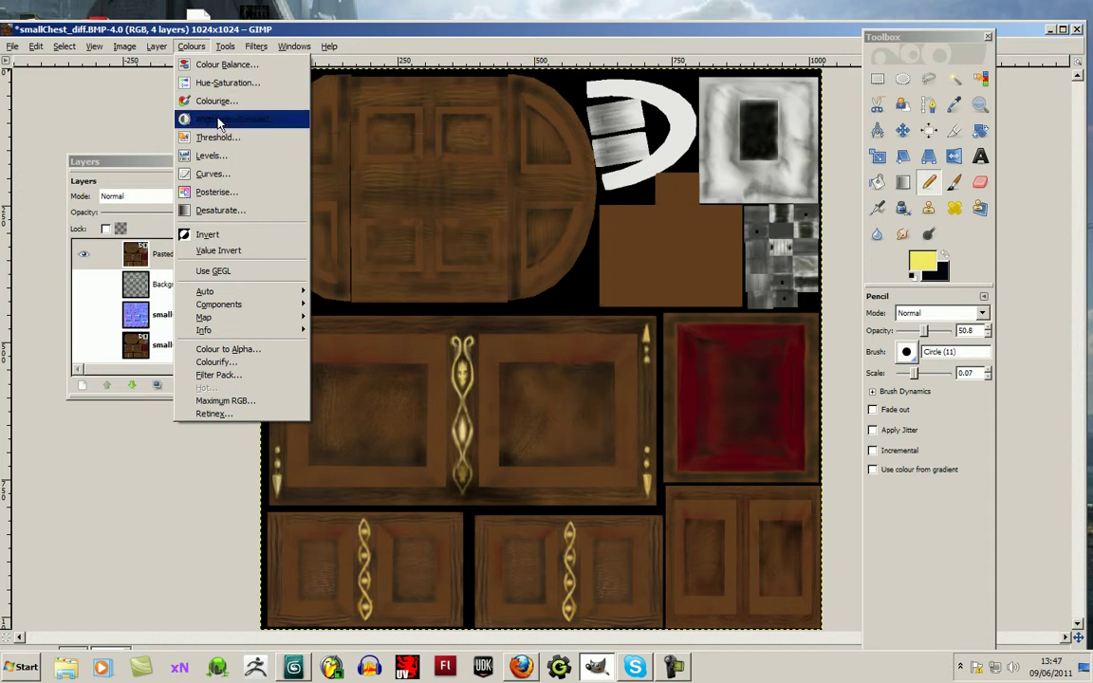
pyautogui.click(768, 316)
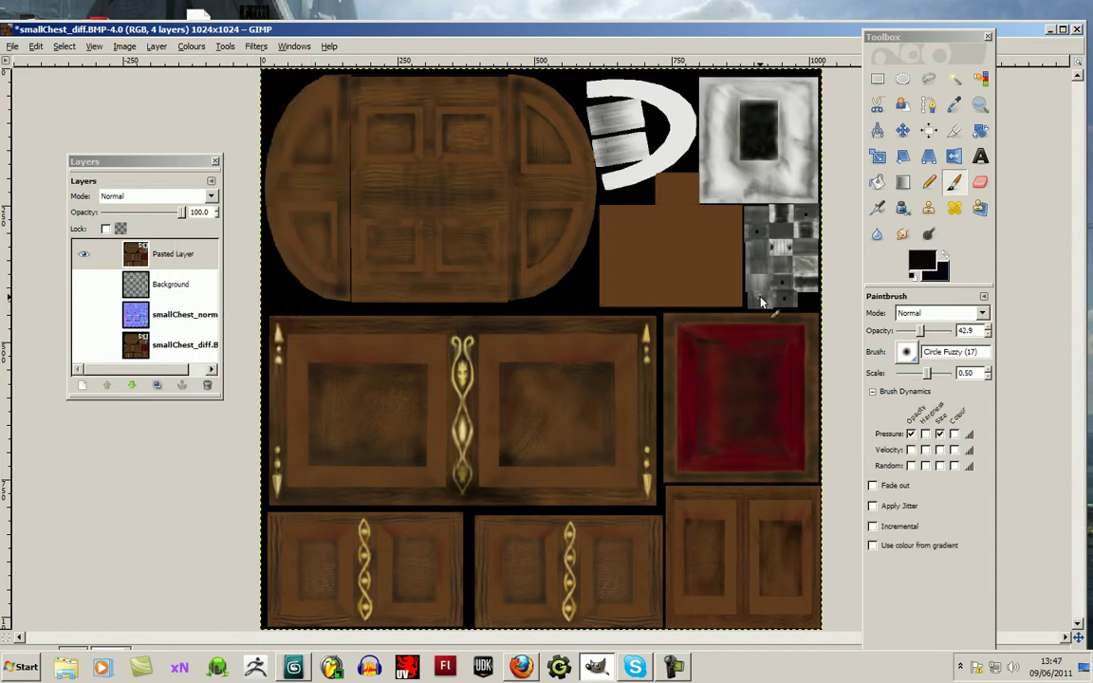
# Adjust the pasted layer's Hue-Saturation to hue 2, lightness 50 and saturation -53.
pyautogui.doubleClick(353, 33)
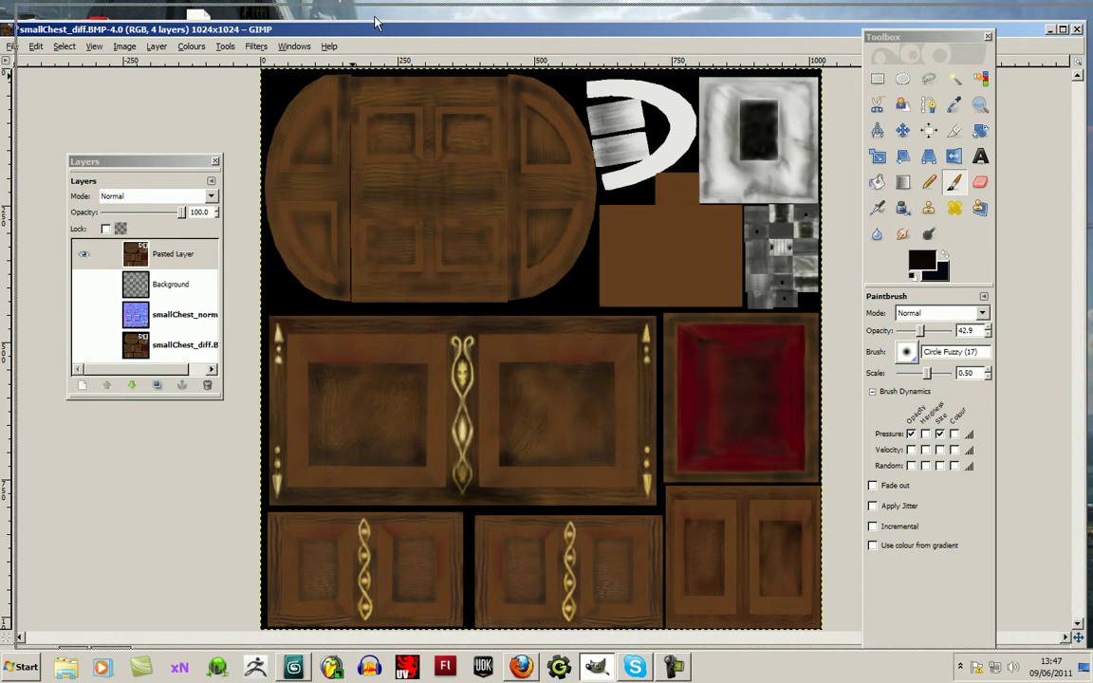
pyautogui.click(207, 30)
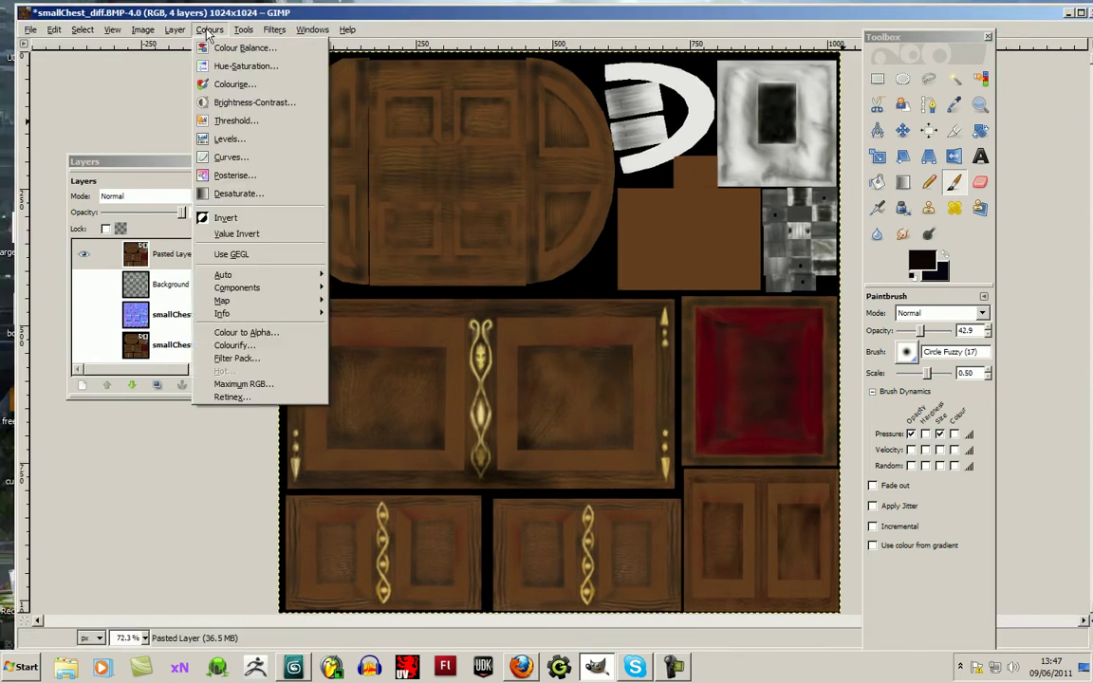
pyautogui.click(220, 65)
pyautogui.moveTo(249, 134); pyautogui.dragTo(1045, 257)
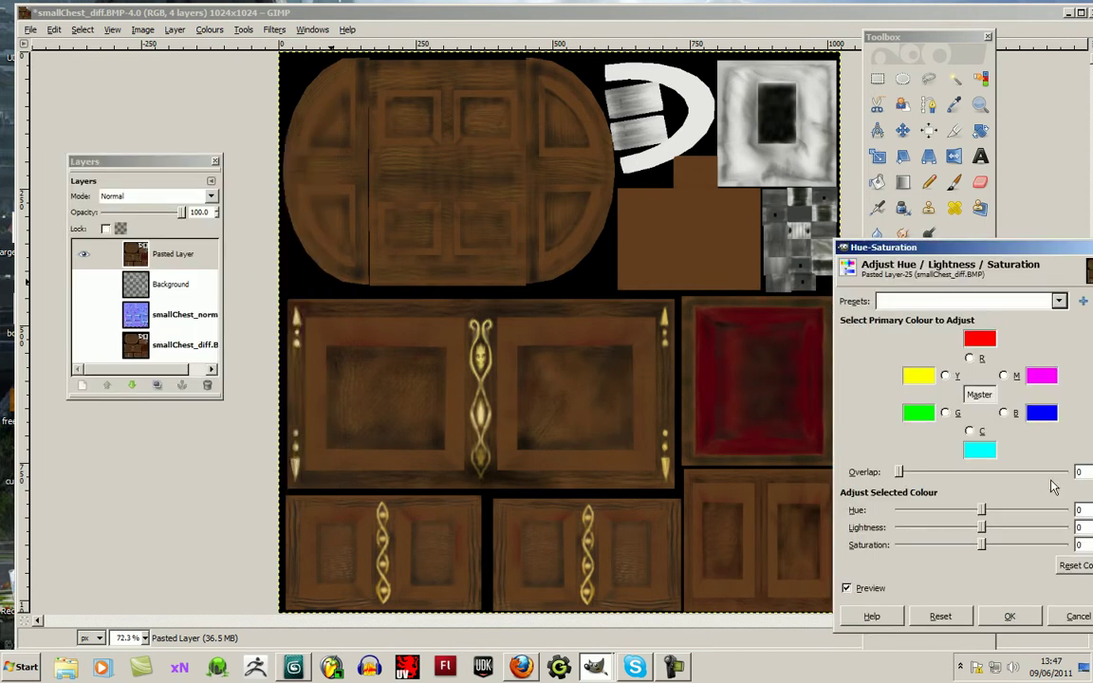
pyautogui.moveTo(854, 247); pyautogui.dragTo(811, 183)
pyautogui.moveTo(906, 184); pyautogui.dragTo(112, 234)
pyautogui.moveTo(149, 503); pyautogui.dragTo(180, 524)
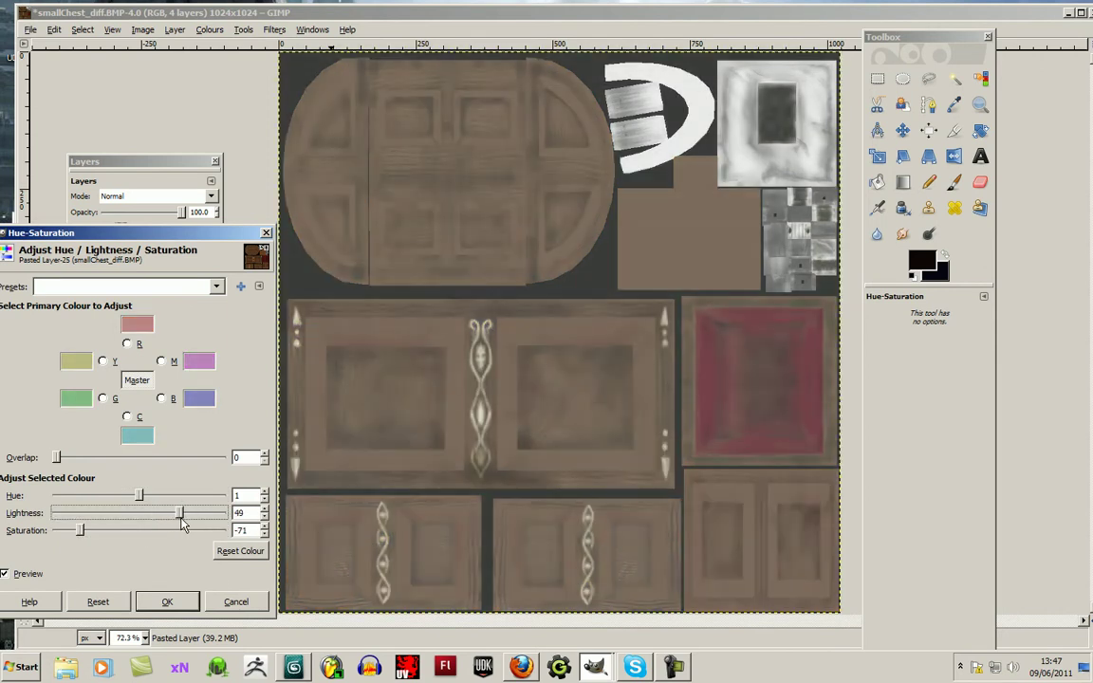
pyautogui.moveTo(82, 530); pyautogui.dragTo(95, 532)
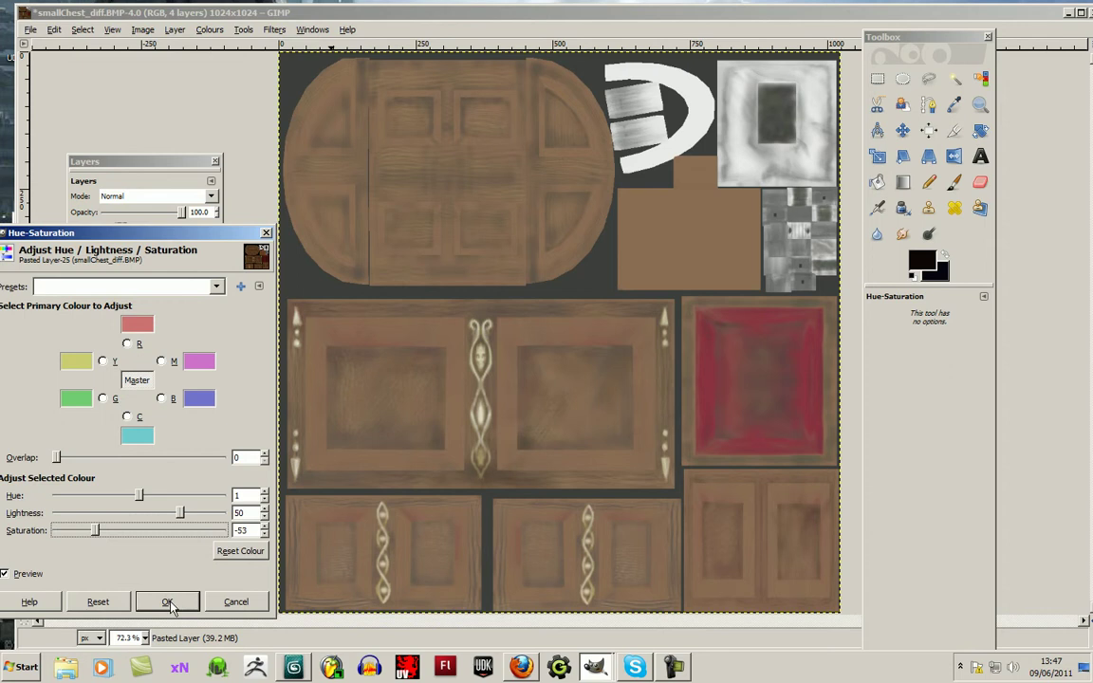
pyautogui.moveTo(140, 497); pyautogui.dragTo(142, 502)
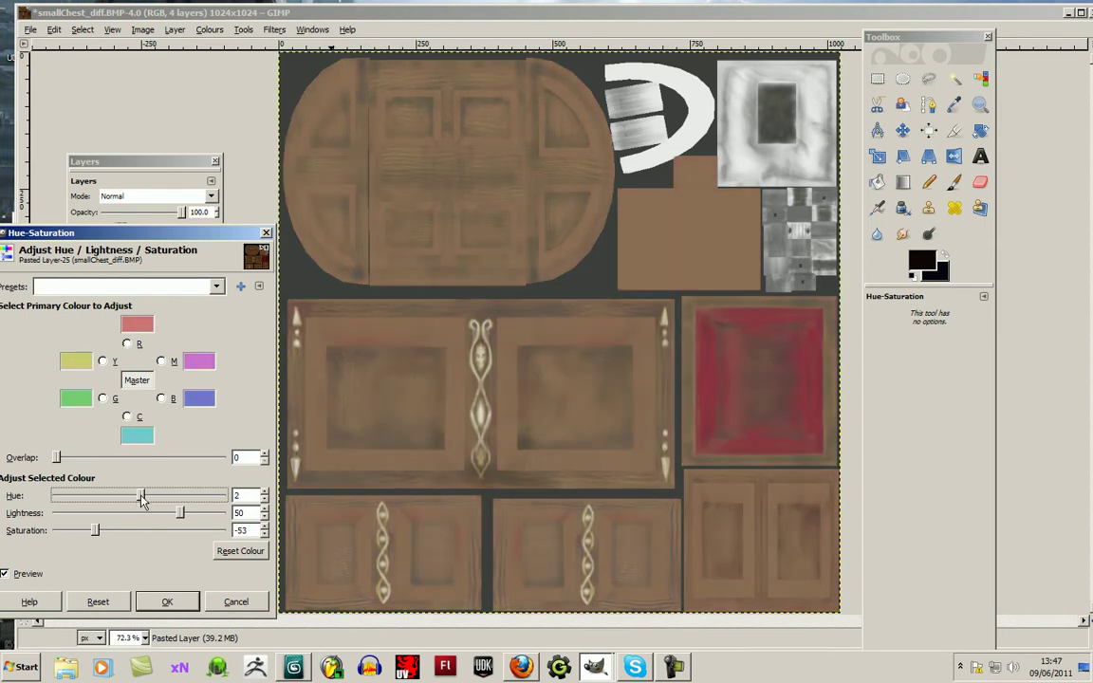
pyautogui.click(168, 604)
# Adjust the pasted layer's Brightness-Contrast to brightness -45 and contrast 82.
pyautogui.click(210, 31)
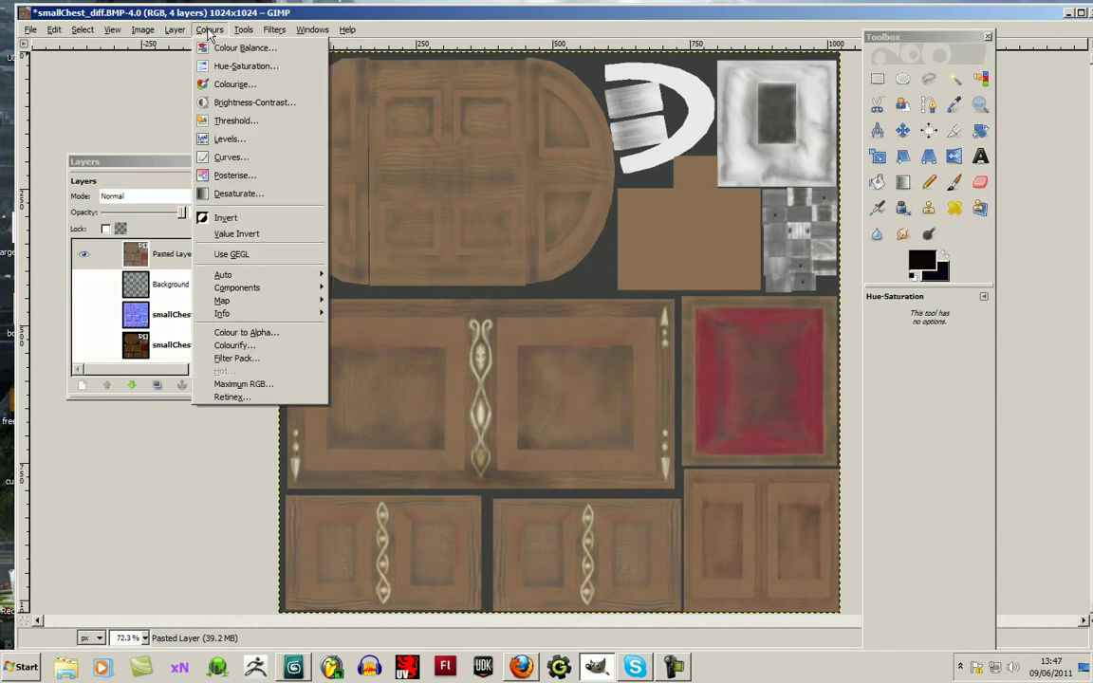
pyautogui.click(252, 102)
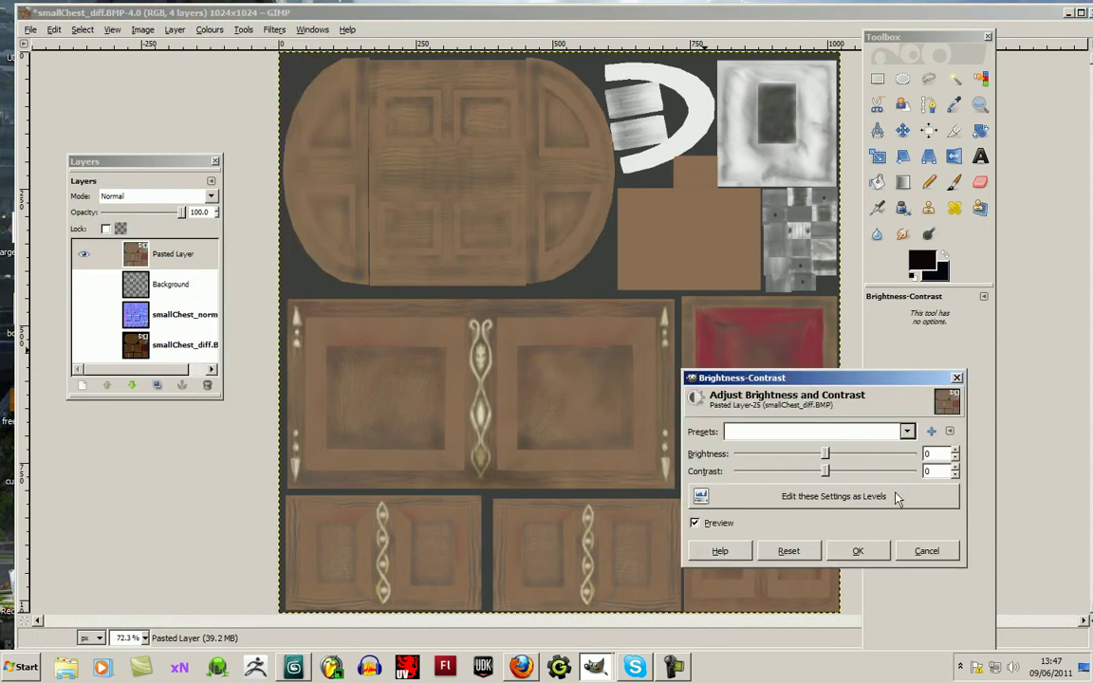
pyautogui.moveTo(831, 473); pyautogui.dragTo(885, 490)
pyautogui.moveTo(832, 457); pyautogui.dragTo(796, 455)
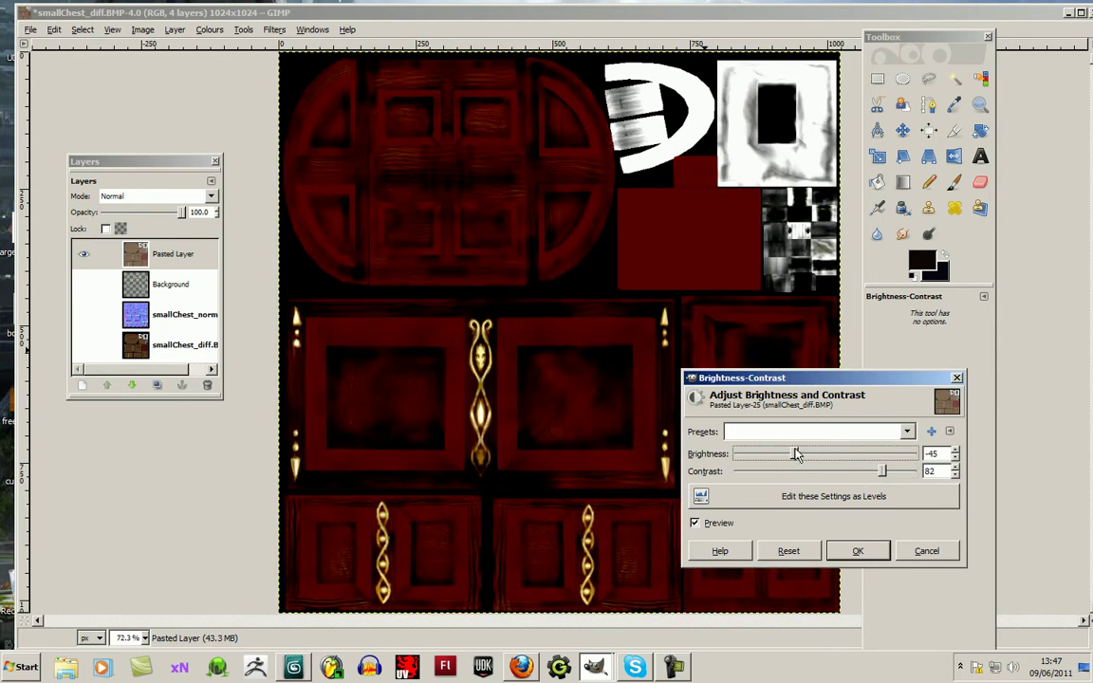
pyautogui.click(881, 472)
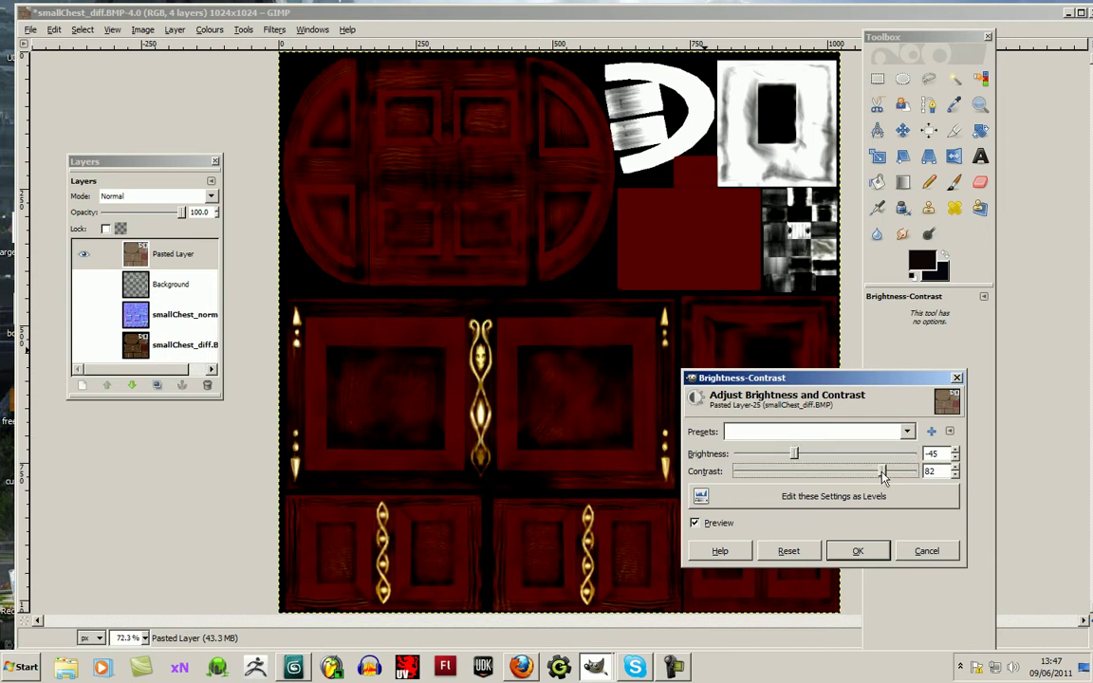
pyautogui.click(864, 549)
# Adjust the pasted layer's Hue-Saturation to hue 22, lightness 34 and saturation -30.
pyautogui.click(221, 33)
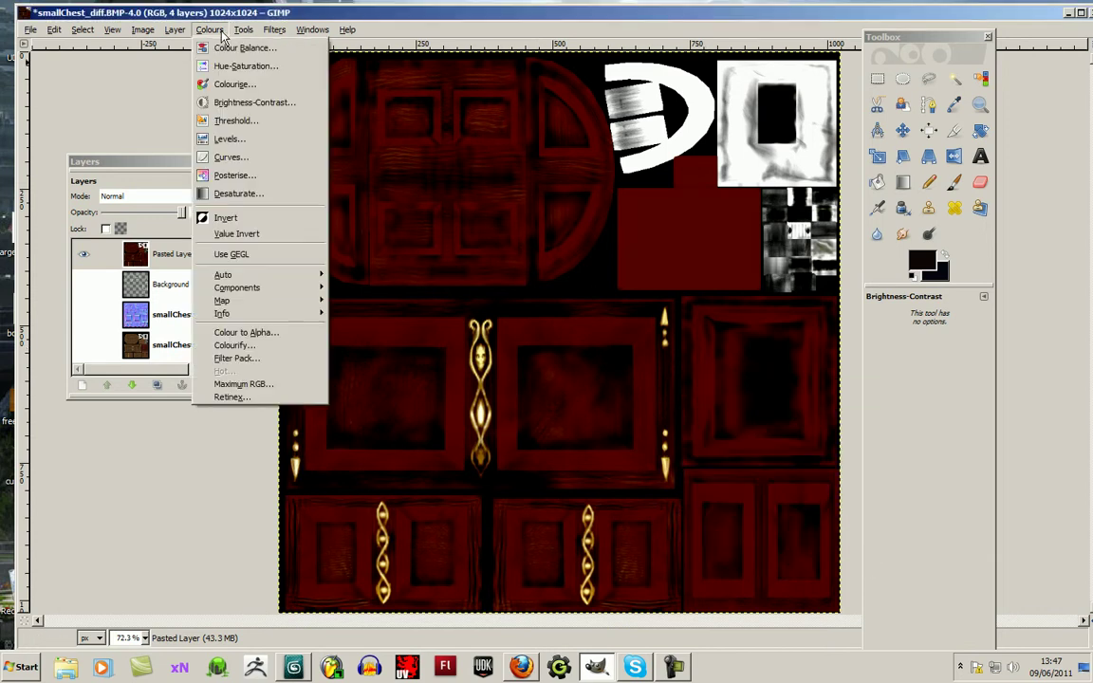
pyautogui.click(239, 65)
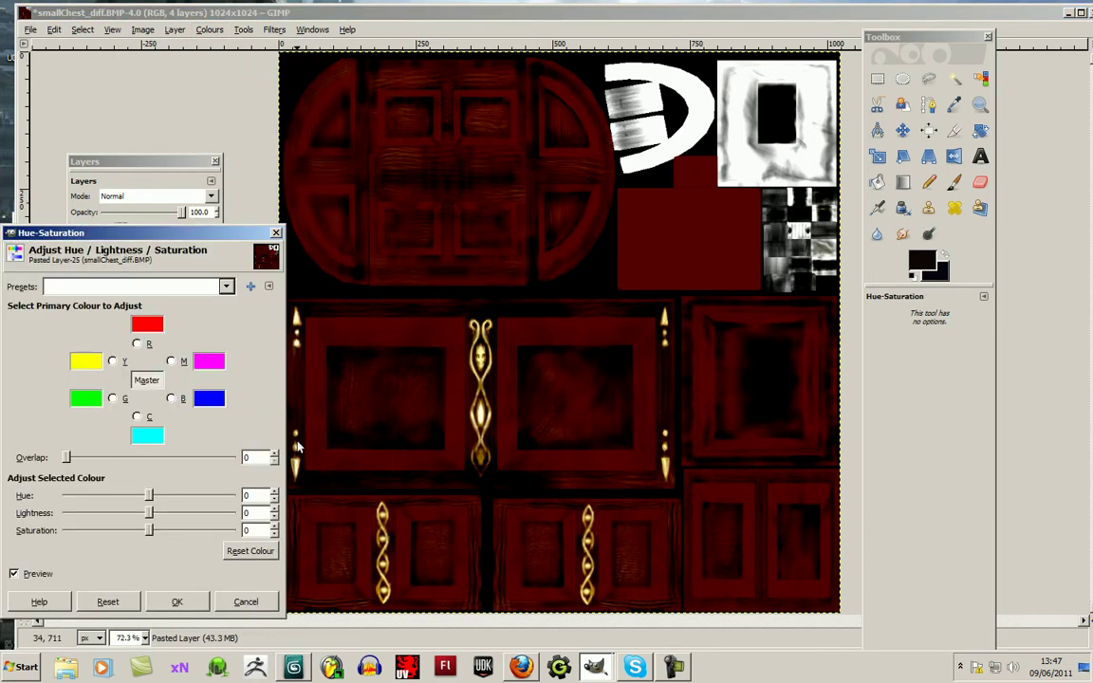
pyautogui.moveTo(149, 530); pyautogui.dragTo(166, 501)
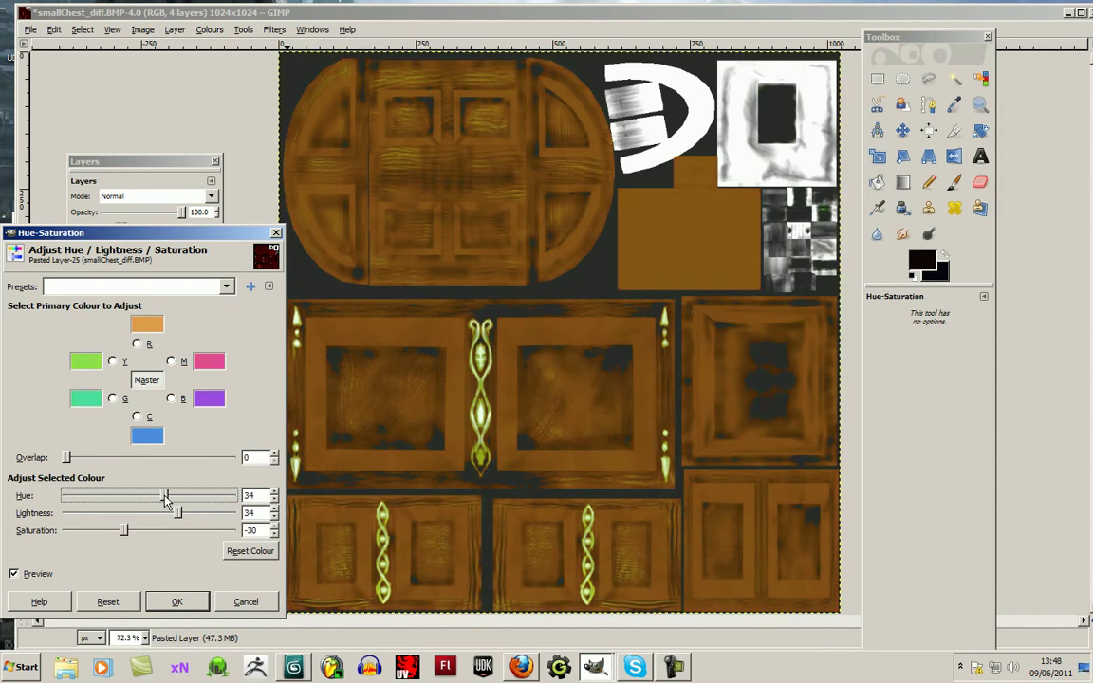
pyautogui.moveTo(166, 501); pyautogui.dragTo(160, 501)
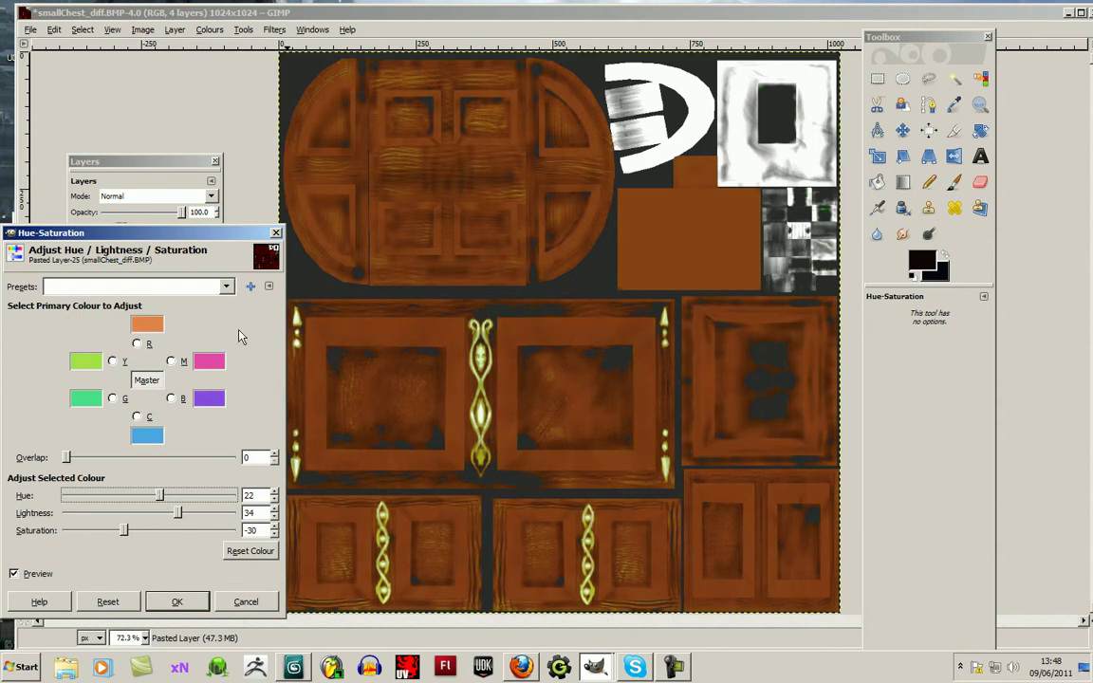
pyautogui.moveTo(182, 229); pyautogui.dragTo(503, 171)
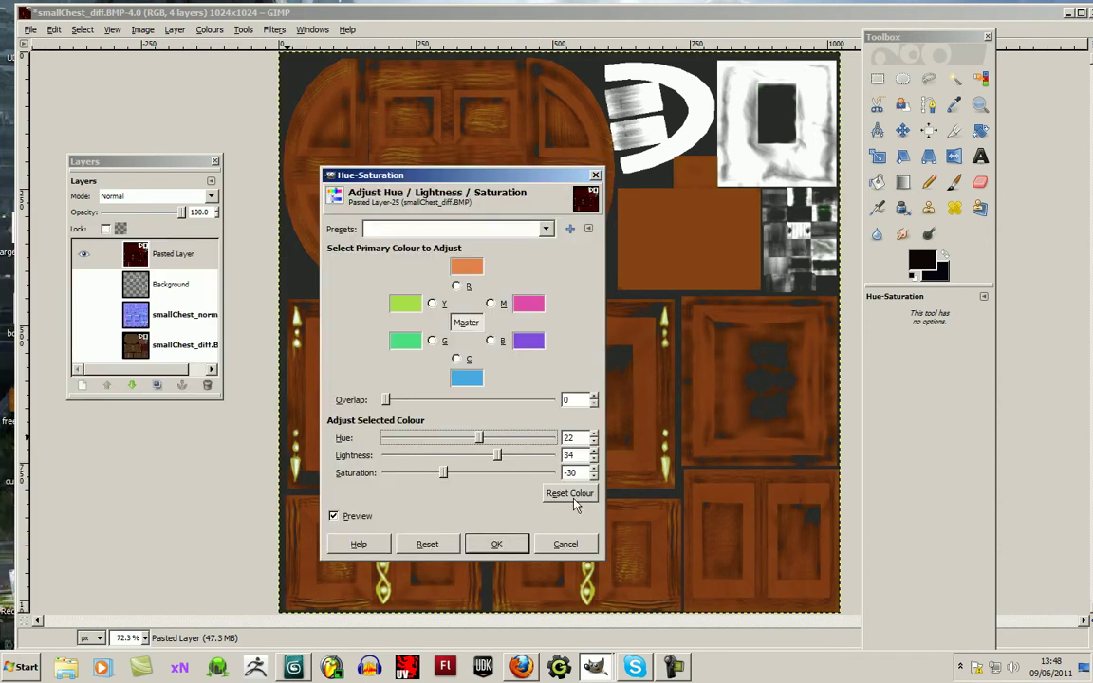
pyautogui.click(496, 545)
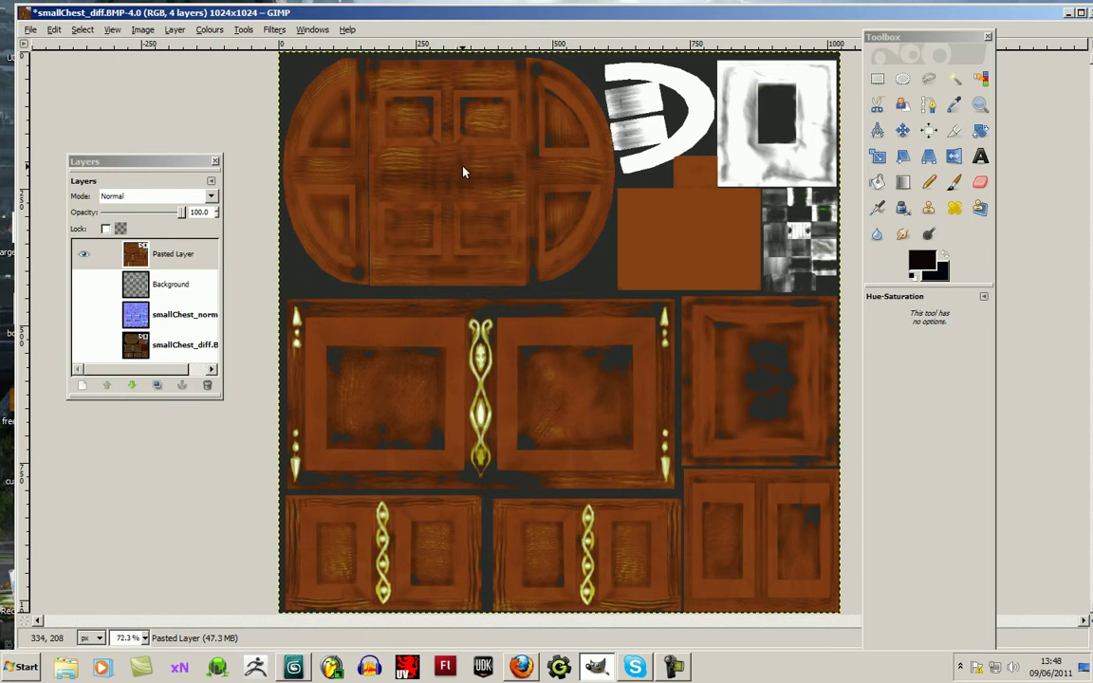
# Adjust the recoloured pasted layer's Brightness-Contrast to brightness -45 and contrast 20.
pyautogui.click(209, 29)
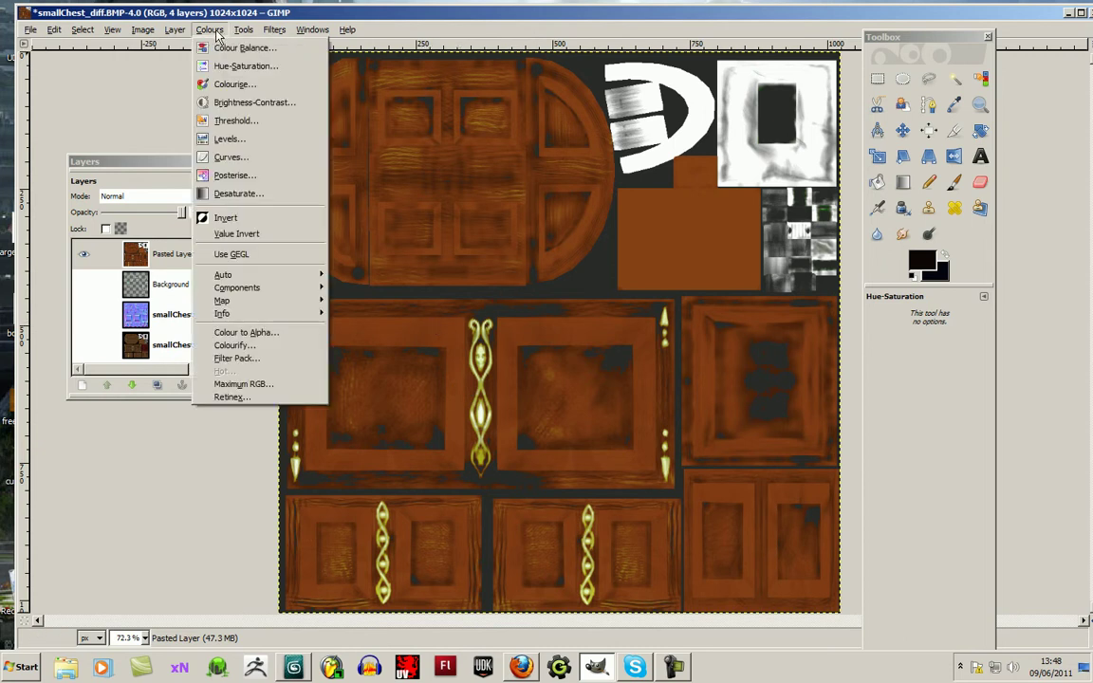
pyautogui.click(248, 102)
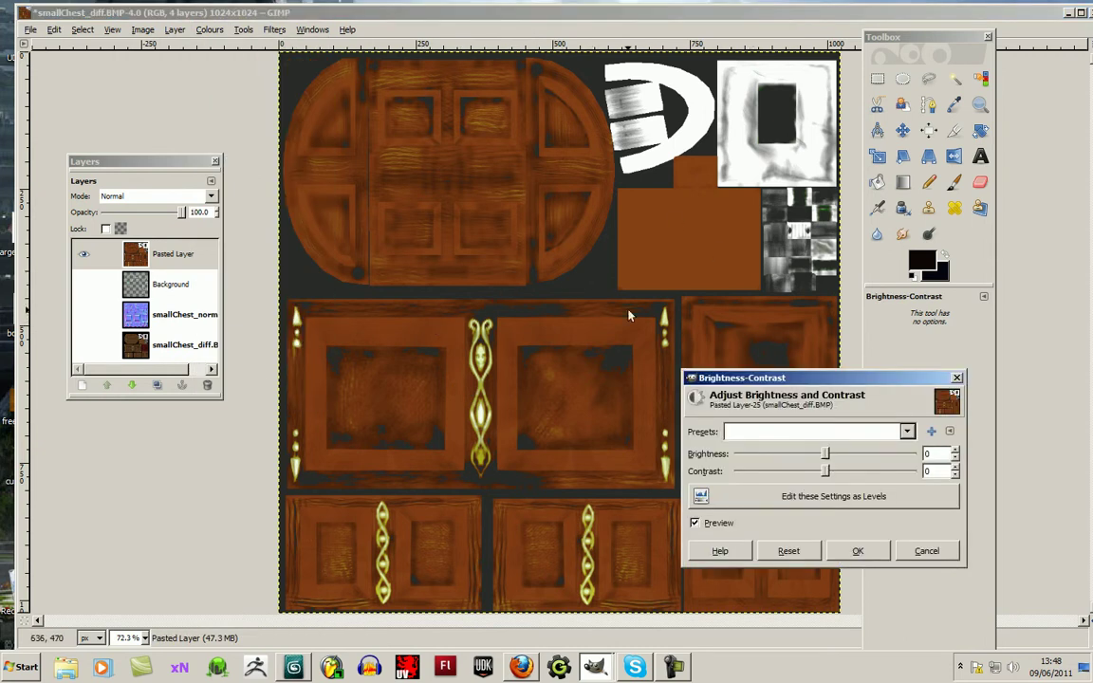
pyautogui.moveTo(824, 454); pyautogui.dragTo(842, 474)
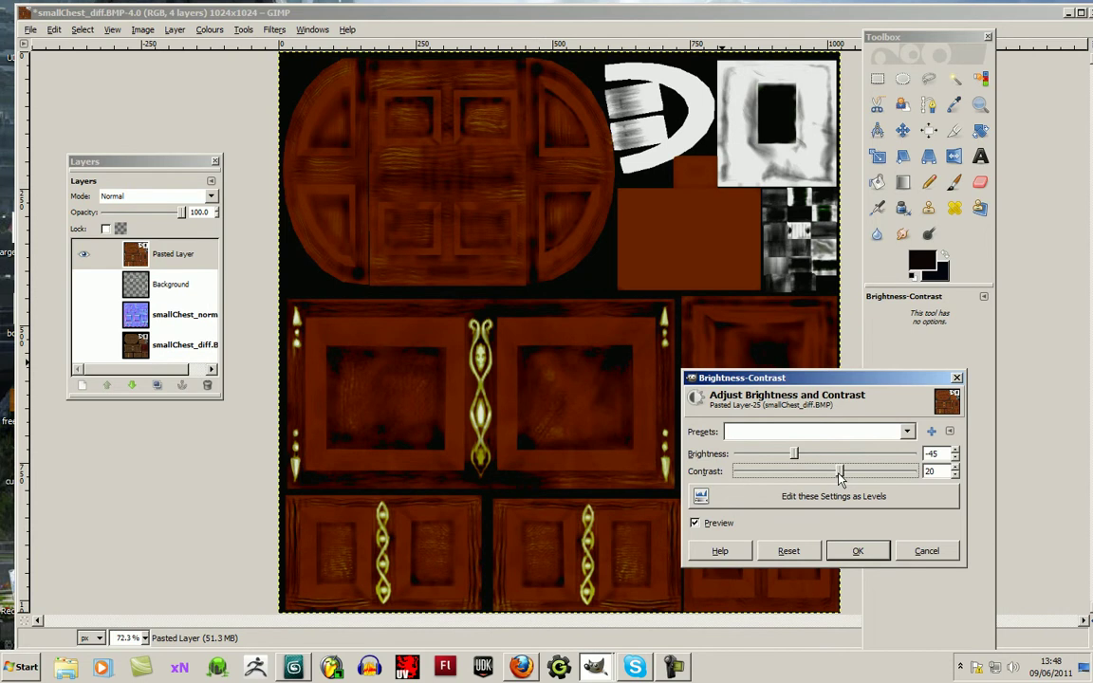
pyautogui.click(857, 551)
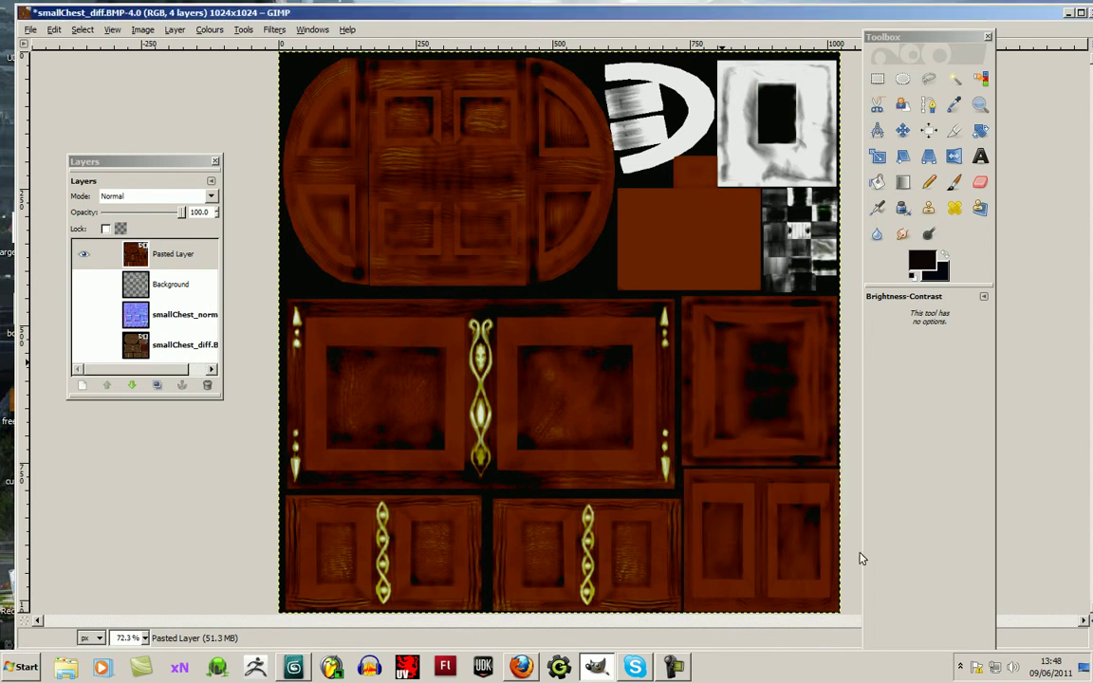
# Save the recoloured texture as smallChest_spec.BMP in the SmallChest folder with the default BMP options.
pyautogui.click(31, 29)
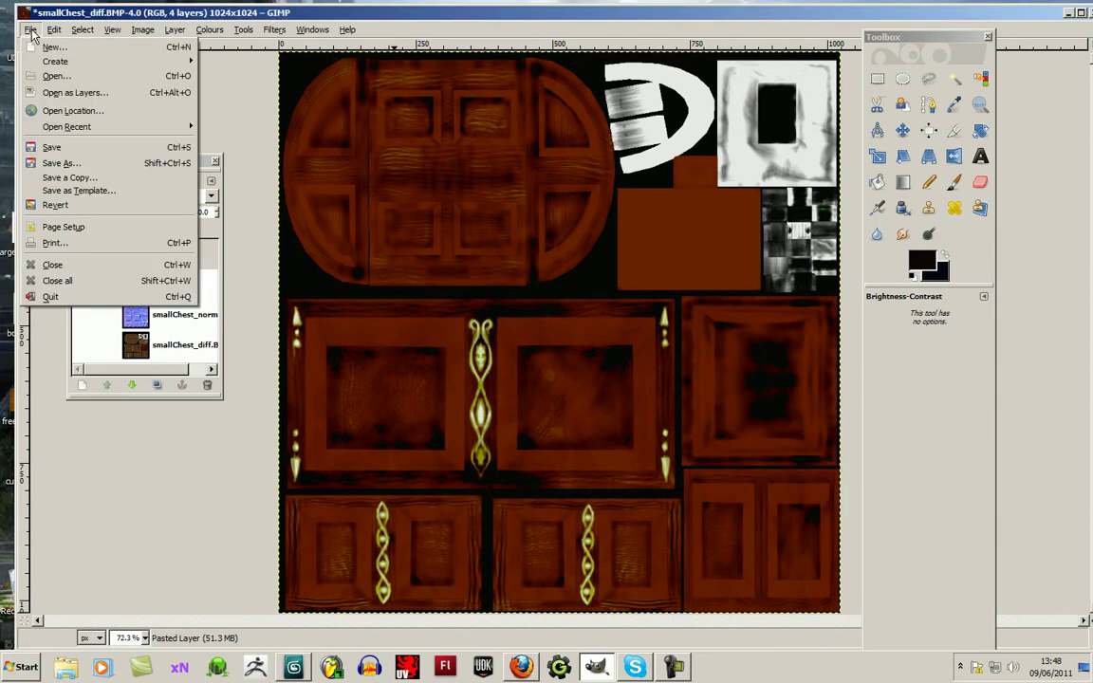
pyautogui.click(73, 163)
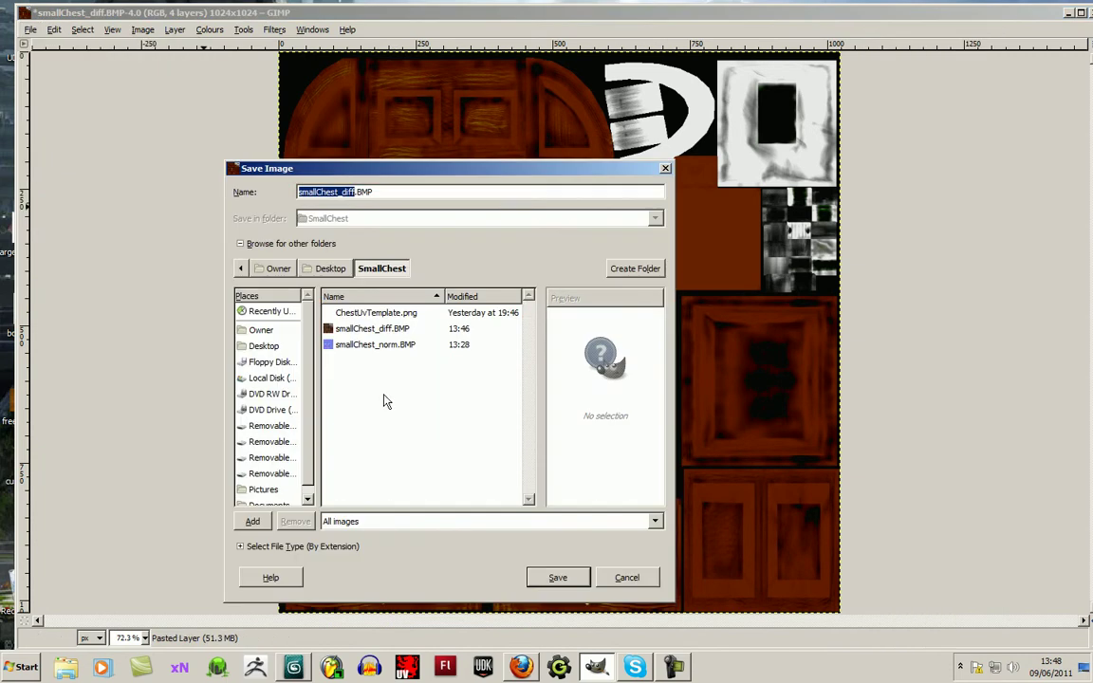
pyautogui.click(361, 328)
pyautogui.click(344, 191)
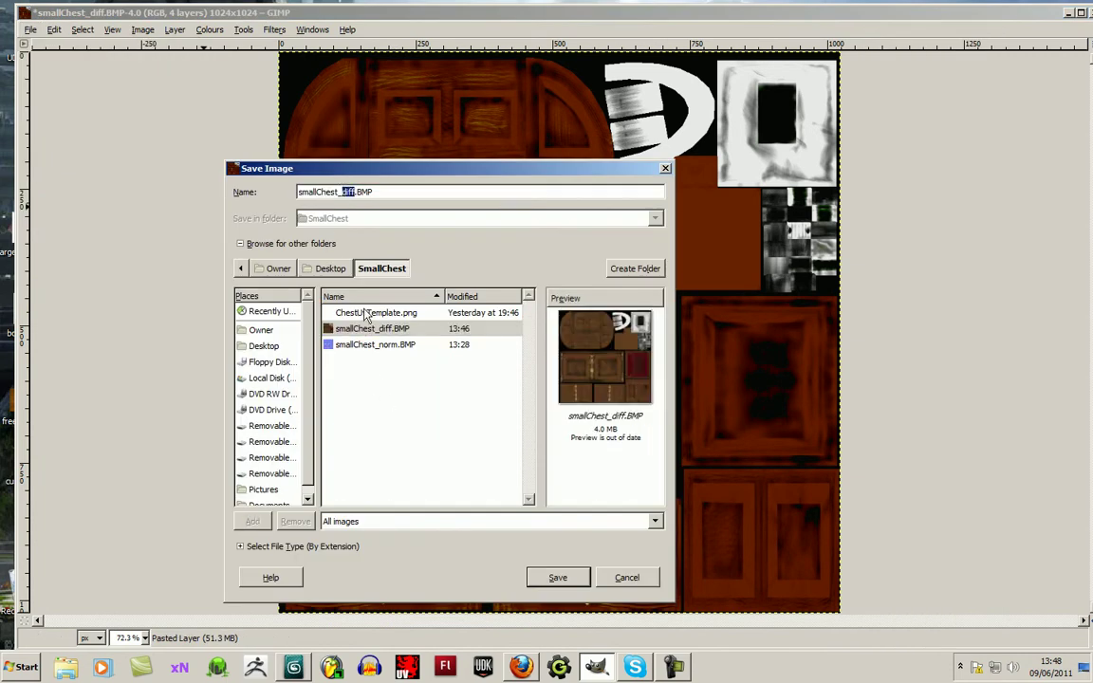
pyautogui.write('spec')
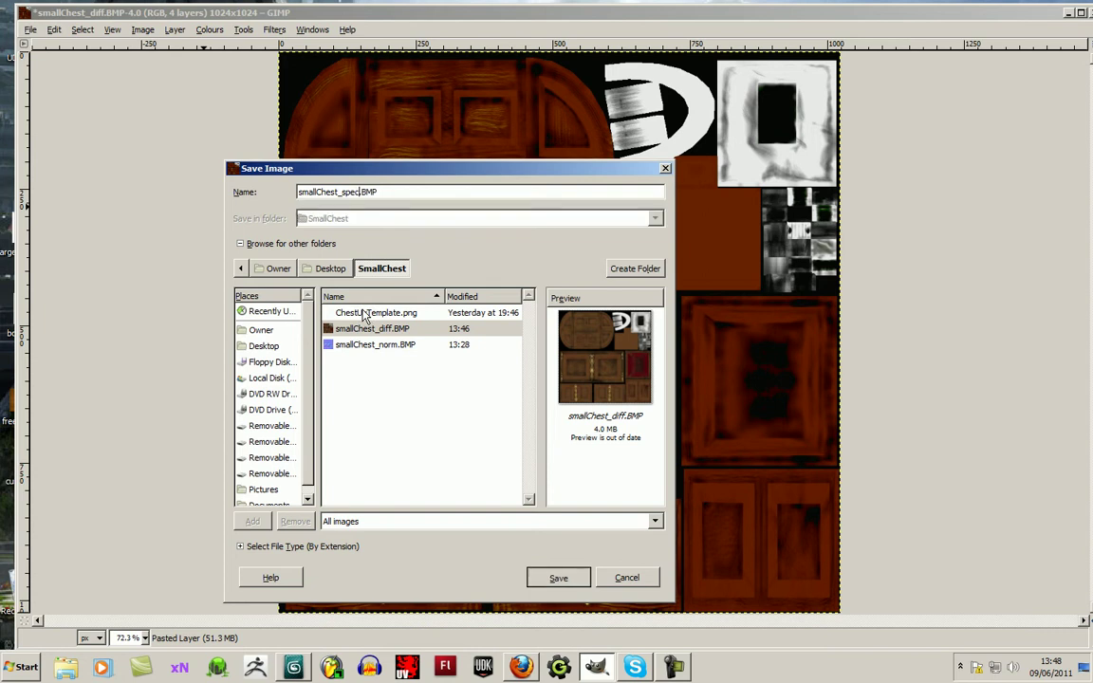
pyautogui.press('Return')
pyautogui.click(232, 223)
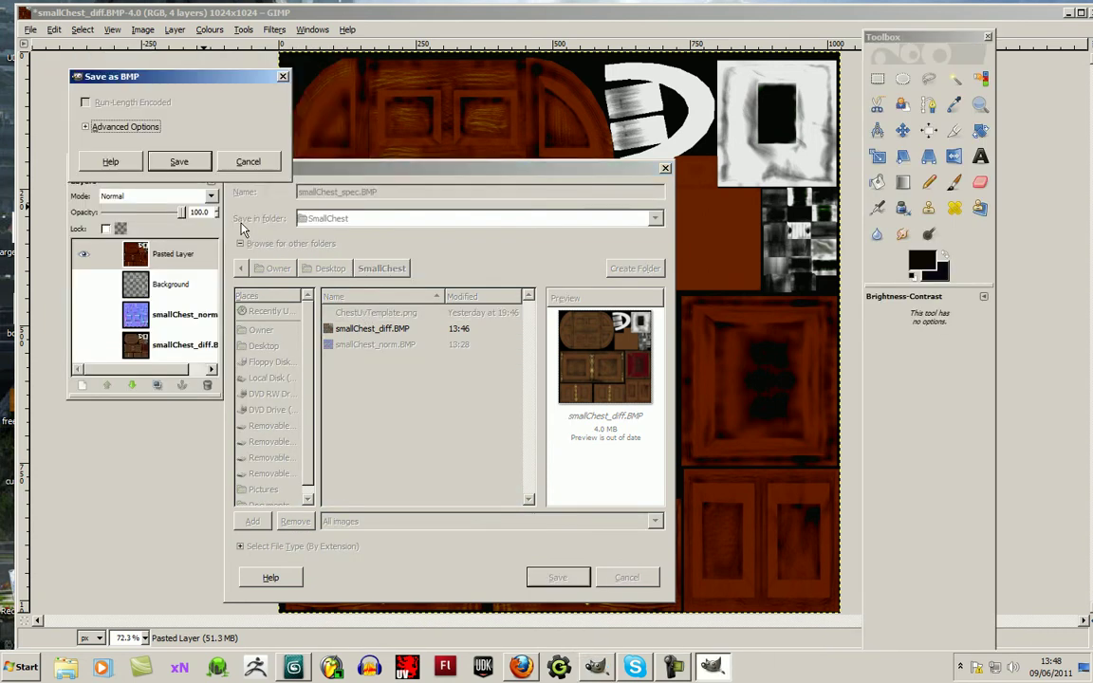
pyautogui.click(178, 161)
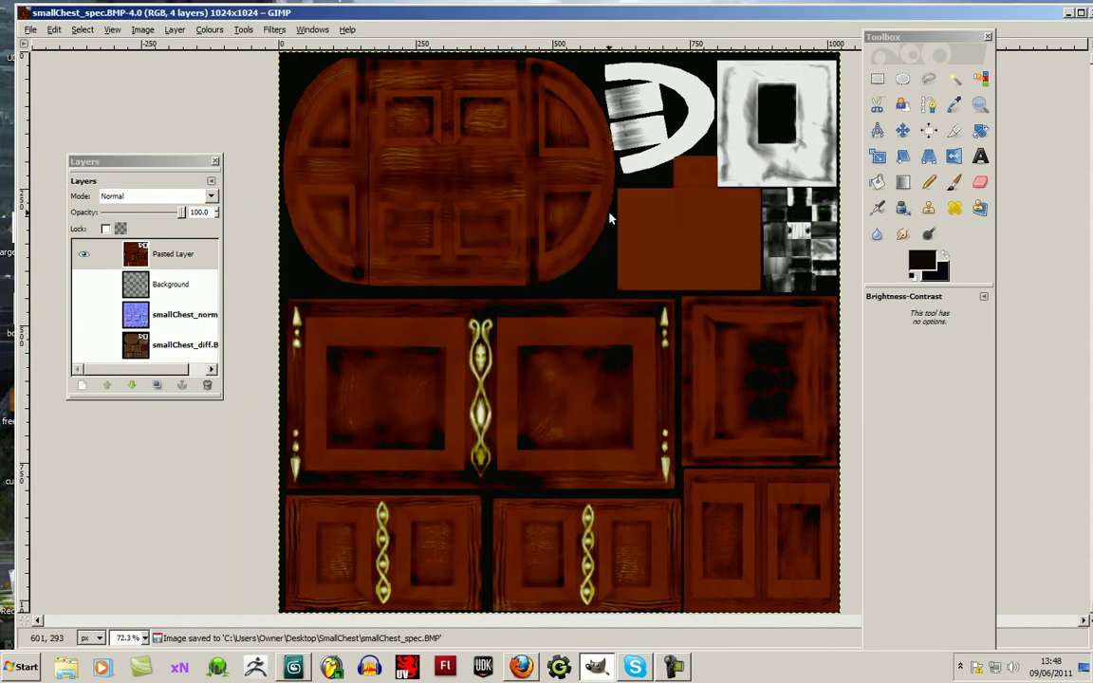
# Switch to xNormal and open its Height map to normal map tool.
pyautogui.click(1068, 17)
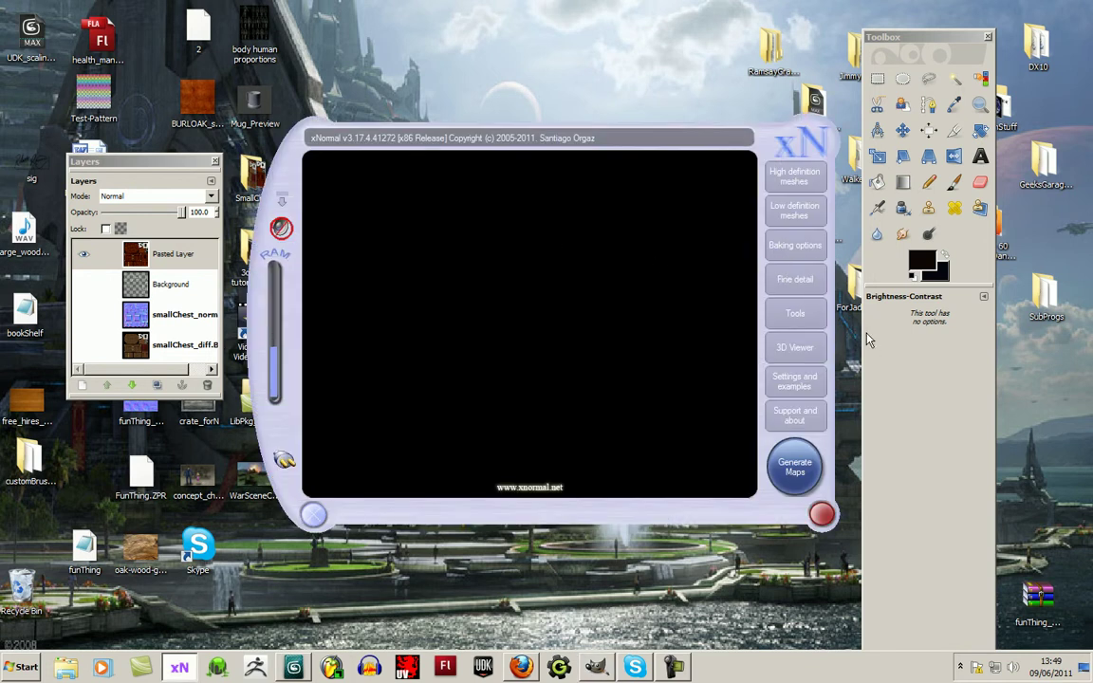
pyautogui.click(791, 316)
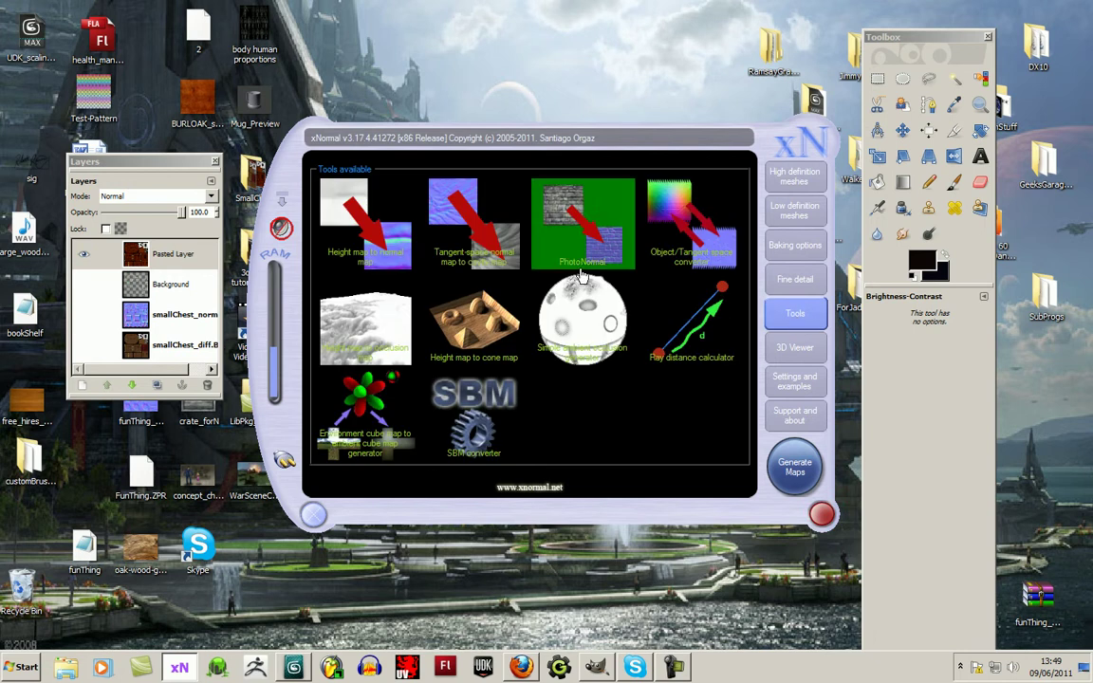
pyautogui.click(366, 230)
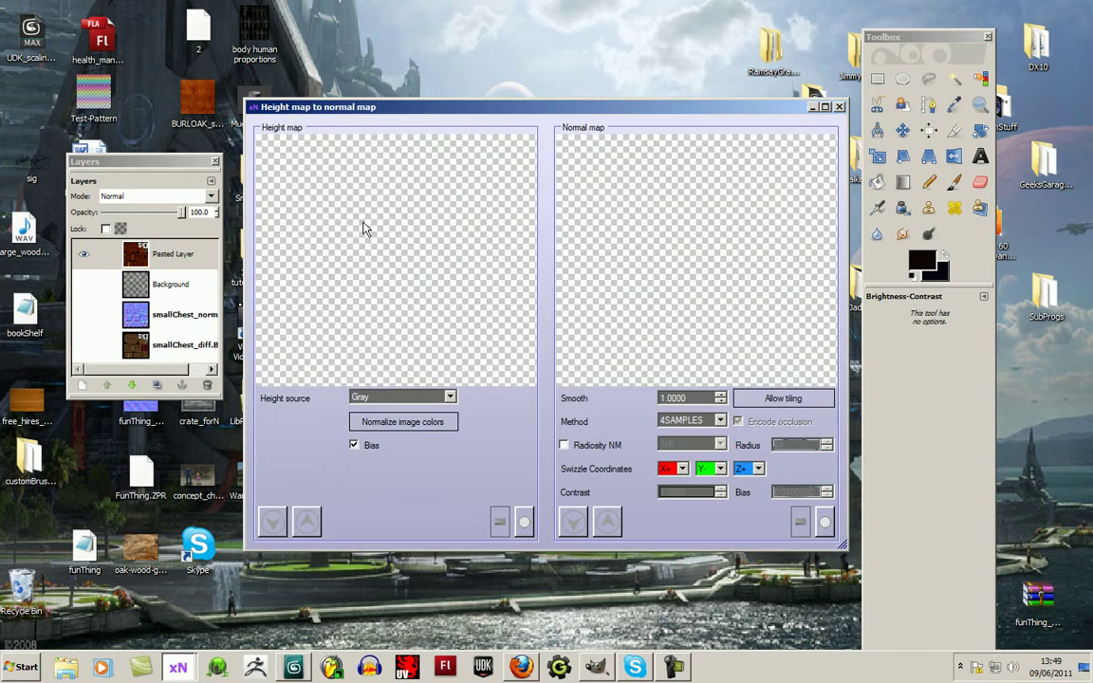
# Load the smallChest_spec texture from the SmallChest folder on the desktop as the height map.
pyautogui.rightClick(419, 274)
pyautogui.click(386, 280)
pyautogui.rightClick(334, 220)
pyautogui.click(372, 236)
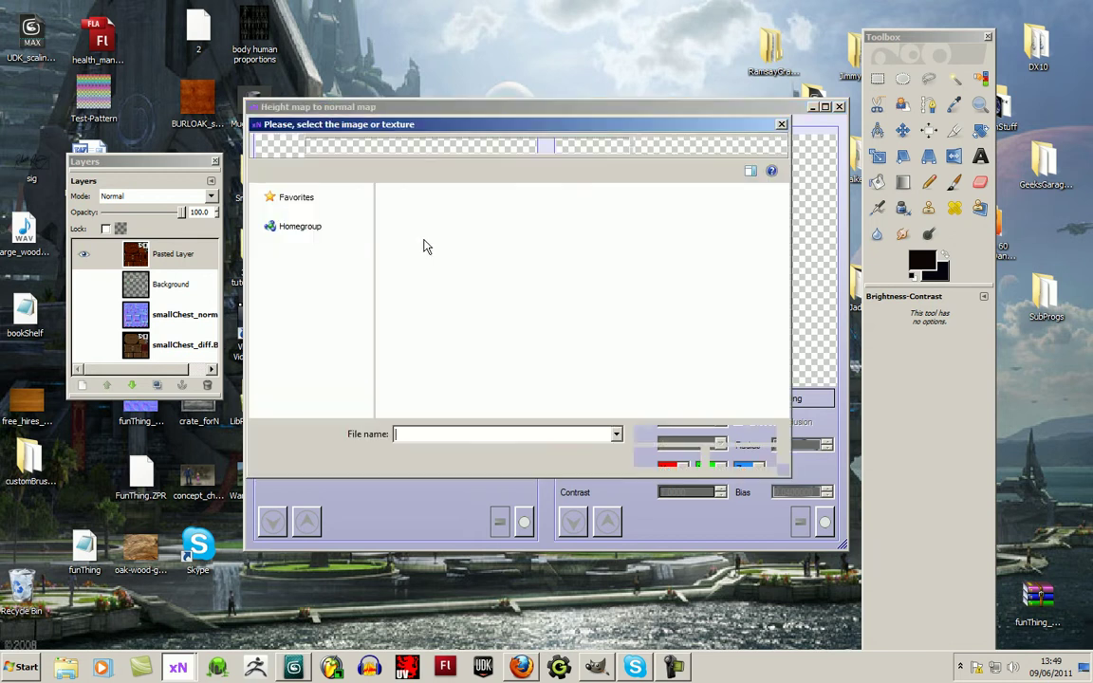
pyautogui.scroll(-5, 665, 249)
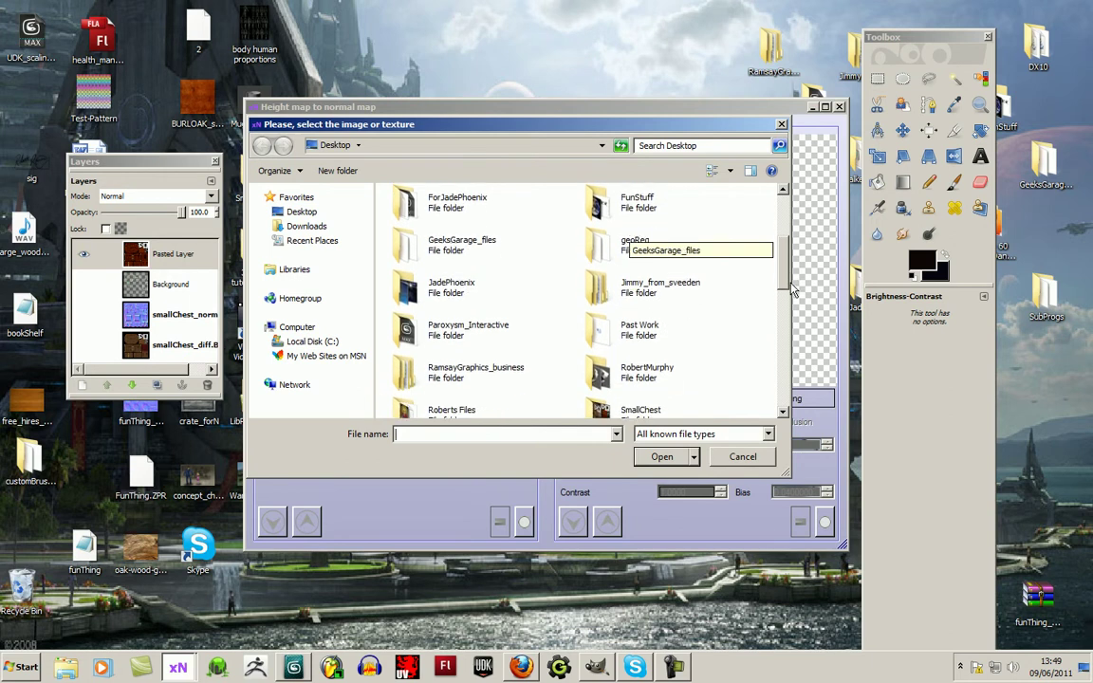
pyautogui.moveTo(796, 304)
pyautogui.mouseDown()
pyautogui.moveTo(790, 365)
pyautogui.moveTo(788, 321)
pyautogui.mouseUp()
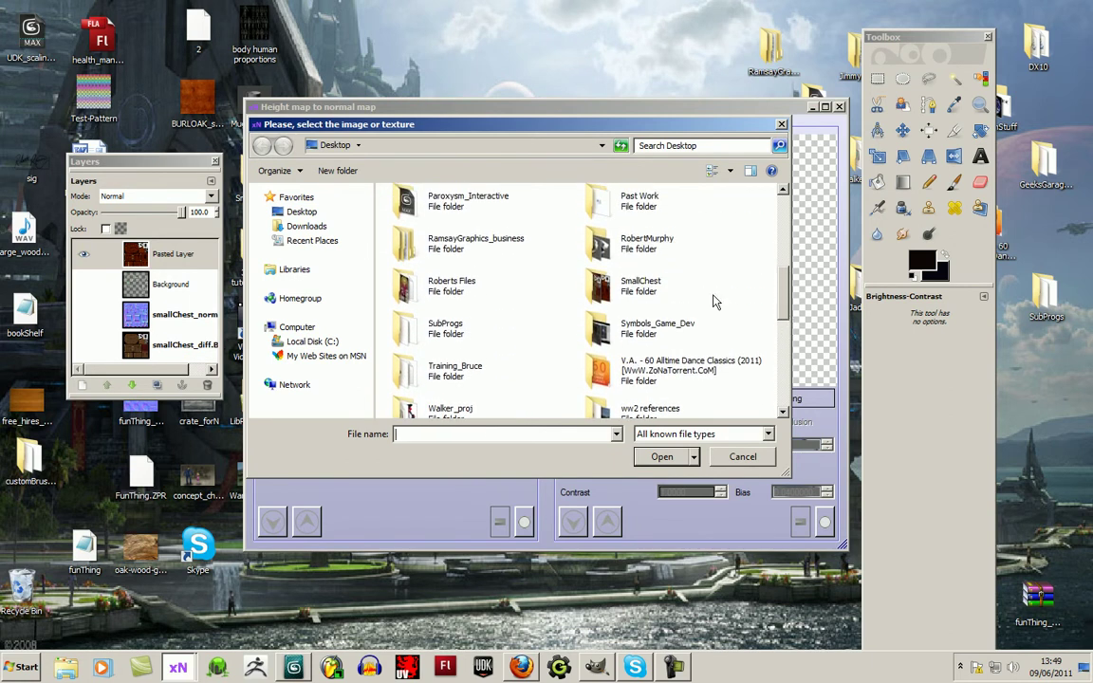
pyautogui.doubleClick(596, 285)
pyautogui.doubleClick(689, 223)
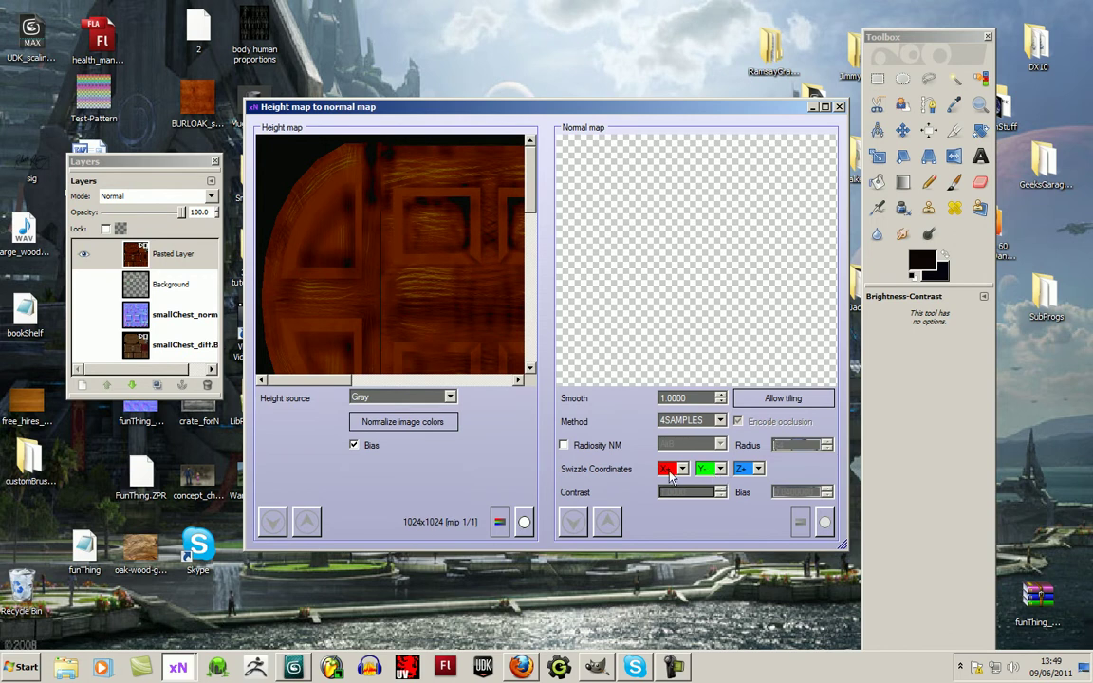
# Generate the normal map from the loaded height map and look over its wood grain and ornament detail.
pyautogui.rightClick(660, 221)
pyautogui.click(689, 226)
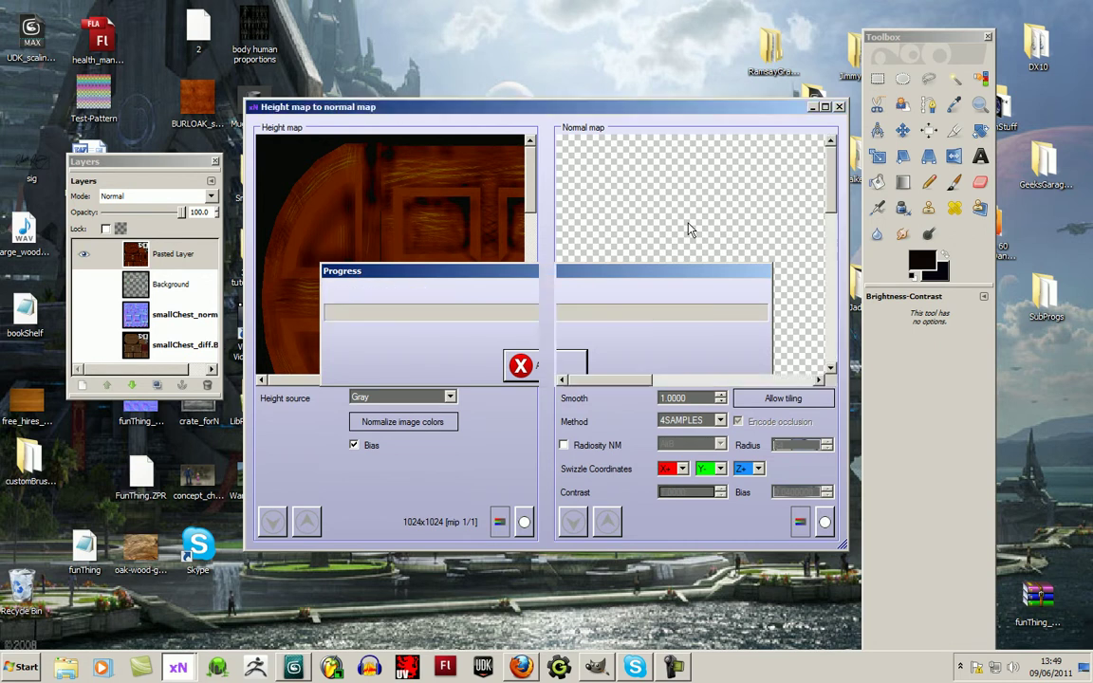
pyautogui.scroll(-2, 789, 317)
pyautogui.moveTo(636, 380); pyautogui.dragTo(653, 389)
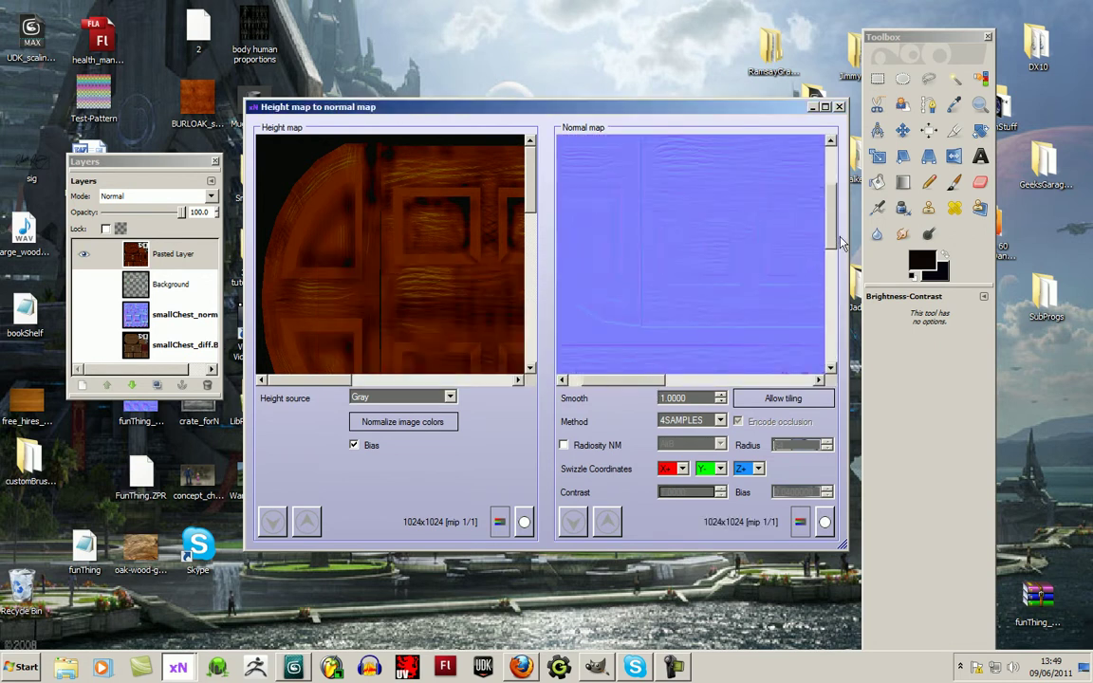
pyautogui.moveTo(839, 245); pyautogui.dragTo(835, 294)
pyautogui.scroll(-3, 750, 270)
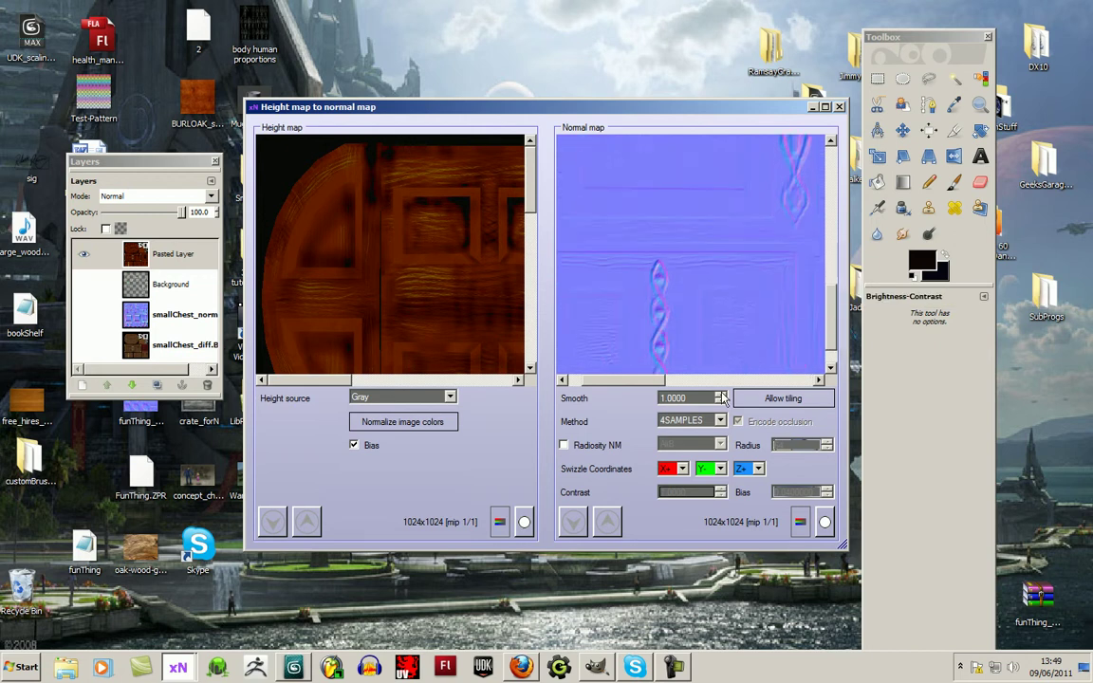
# Save the generated normal map as a BMP named smallChest_norm2 in the SmallChest folder and close the conversion tool.
pyautogui.rightClick(677, 247)
pyautogui.click(726, 271)
pyautogui.click(463, 232)
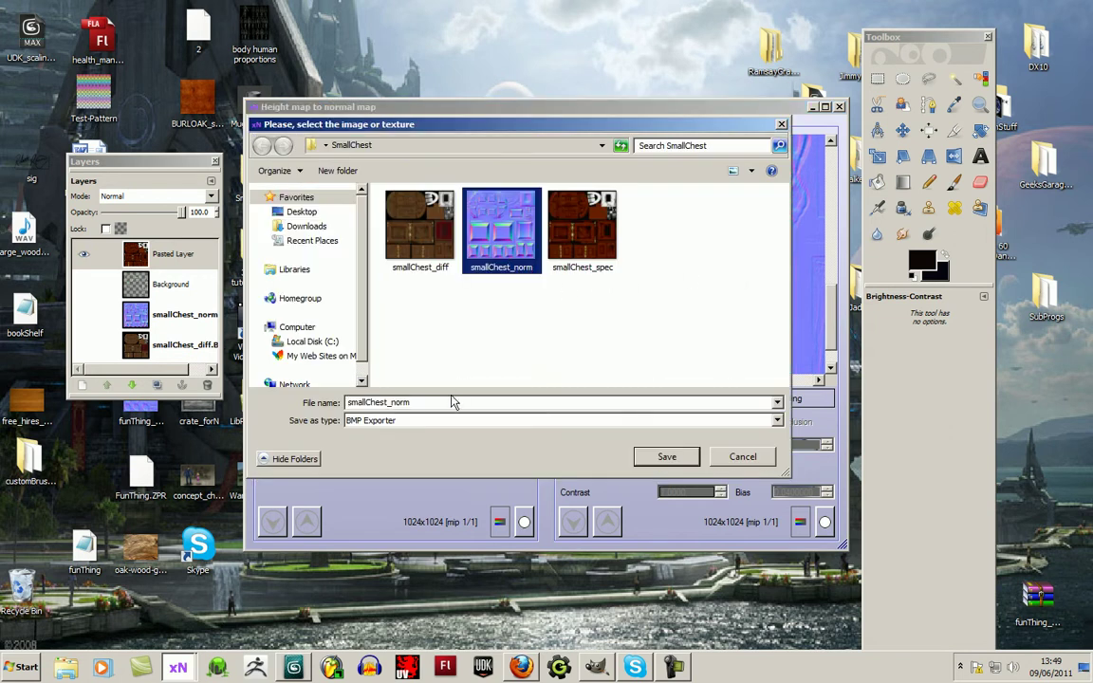
pyautogui.doubleClick(424, 402)
pyautogui.click(431, 404)
pyautogui.write('2')
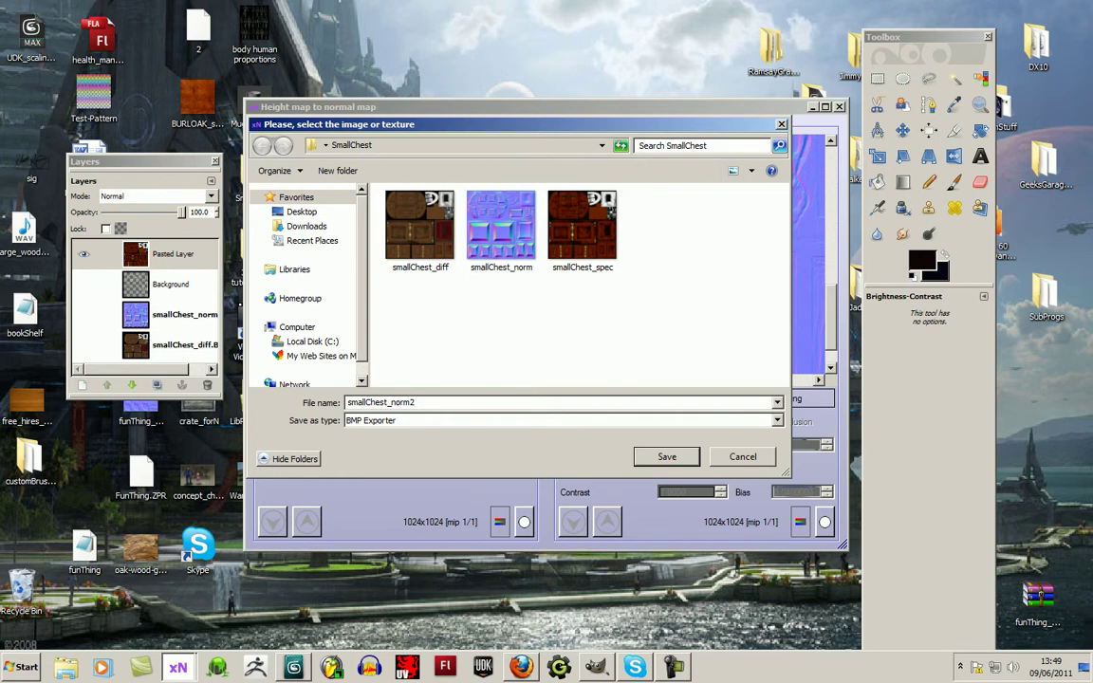
pyautogui.press('Return')
pyautogui.press('Return')
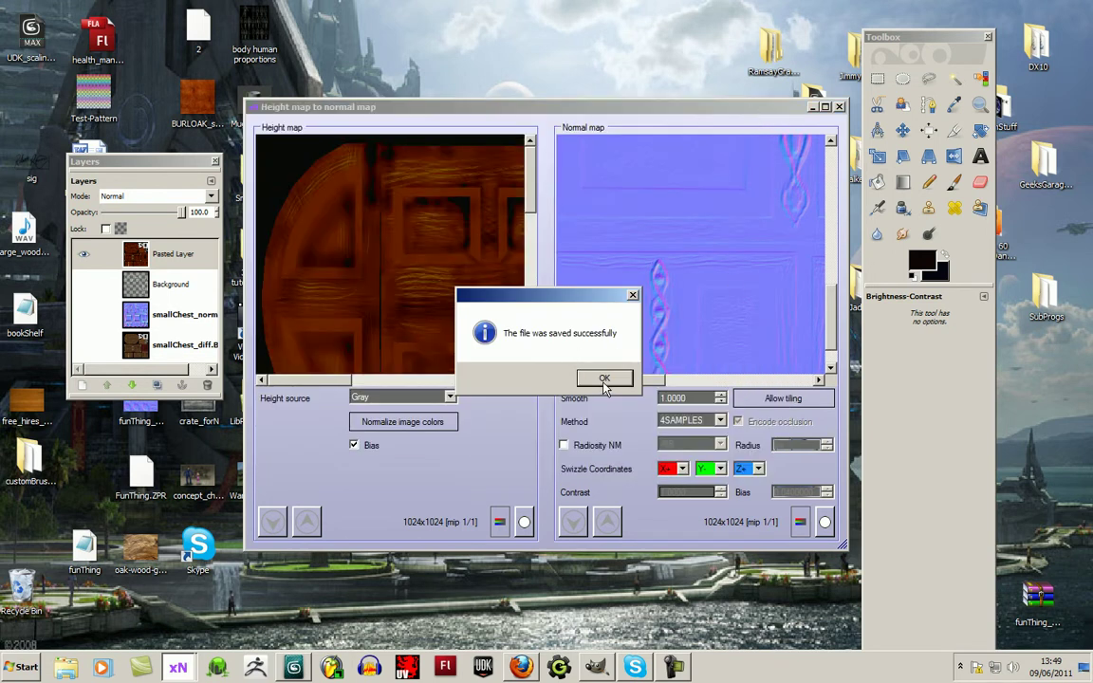
pyautogui.click(603, 378)
pyautogui.click(839, 107)
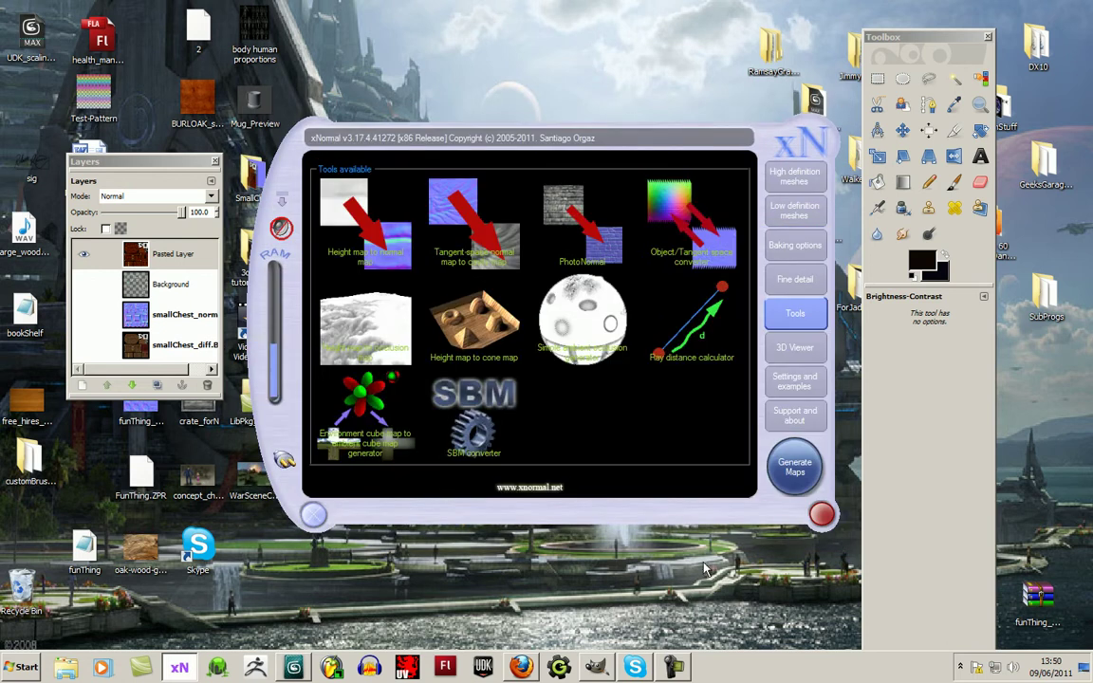
# Switch to GIMP and bring smallChest_norm2.bmp into the open chest image as a new layer.
pyautogui.click(596, 668)
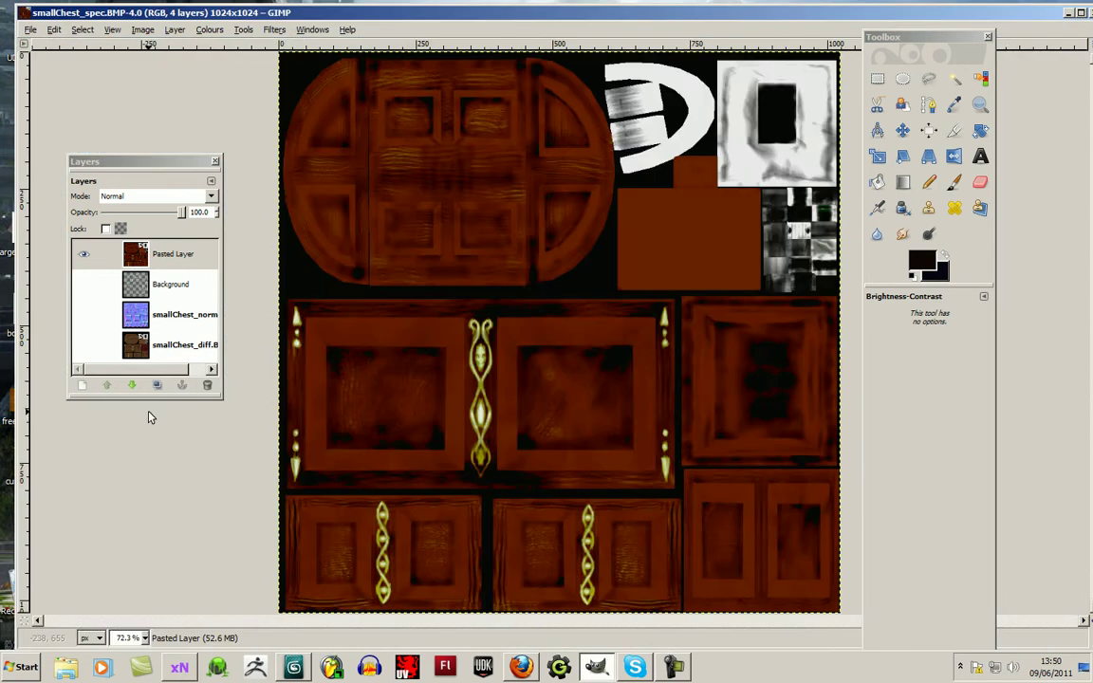
pyautogui.click(31, 31)
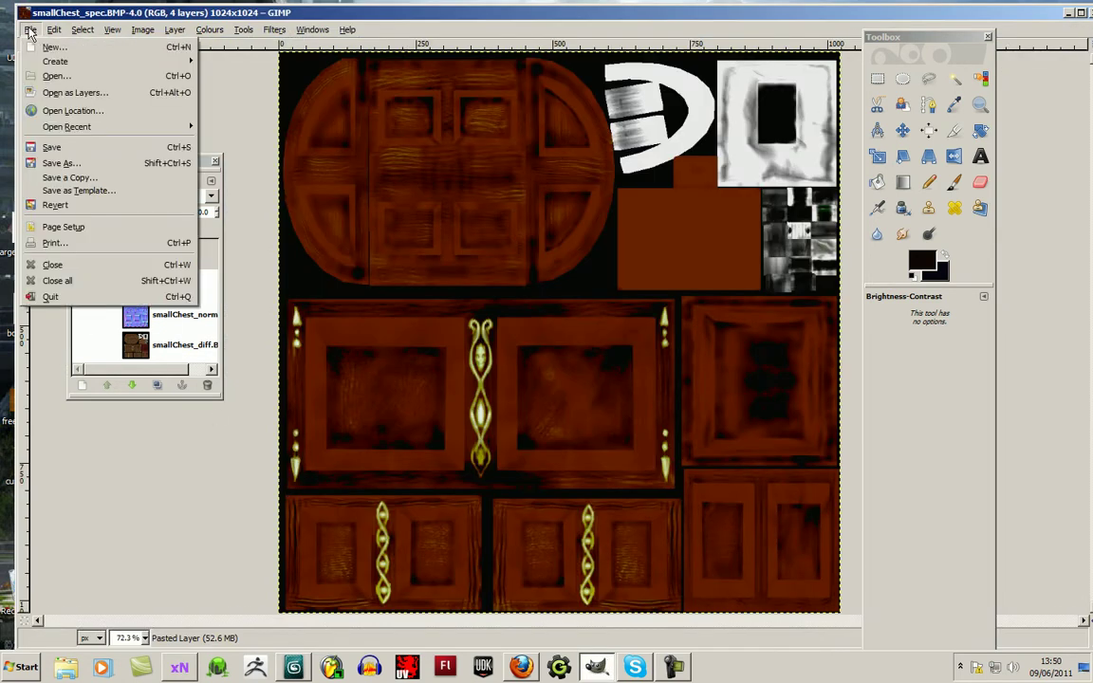
pyautogui.moveTo(54, 29)
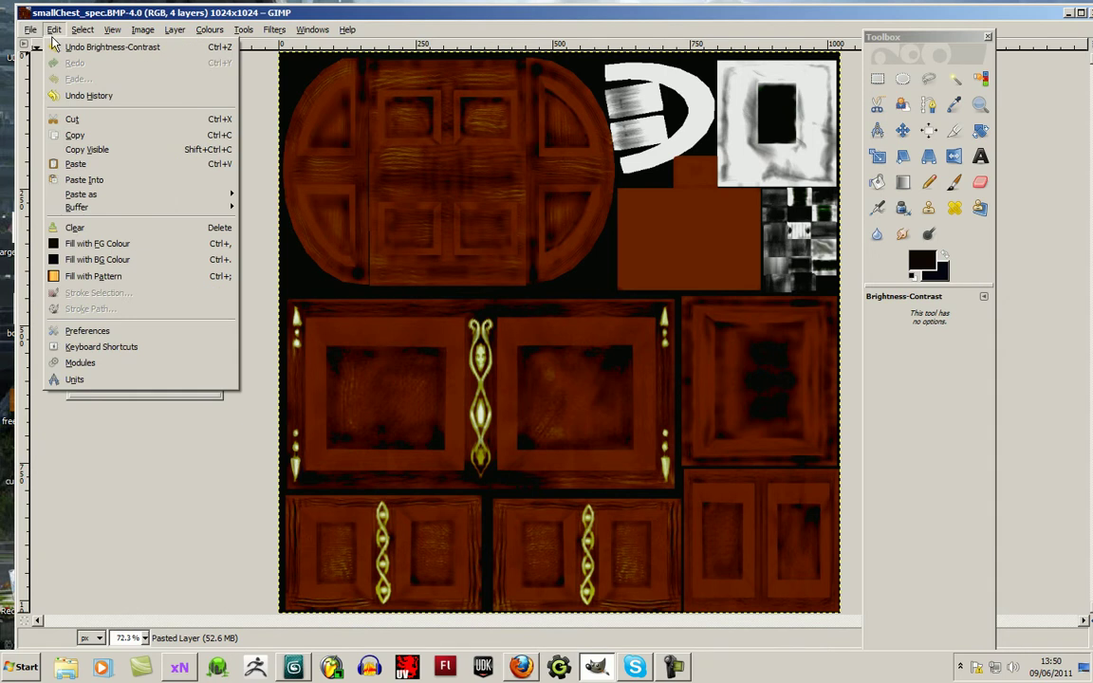
pyautogui.click(86, 91)
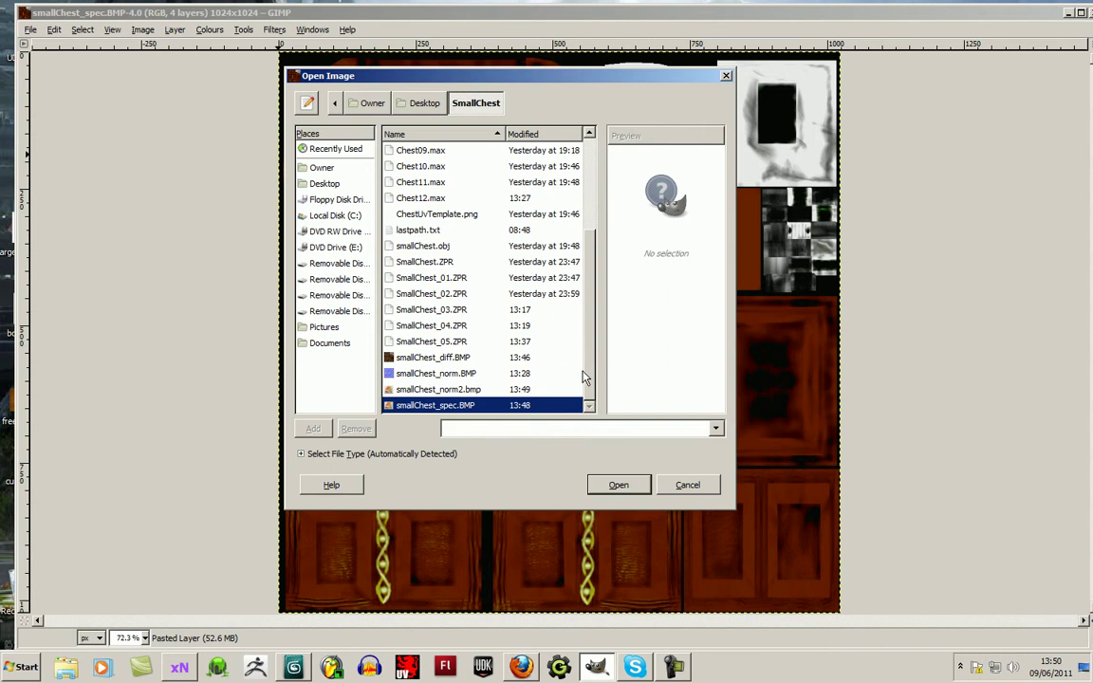
pyautogui.click(469, 389)
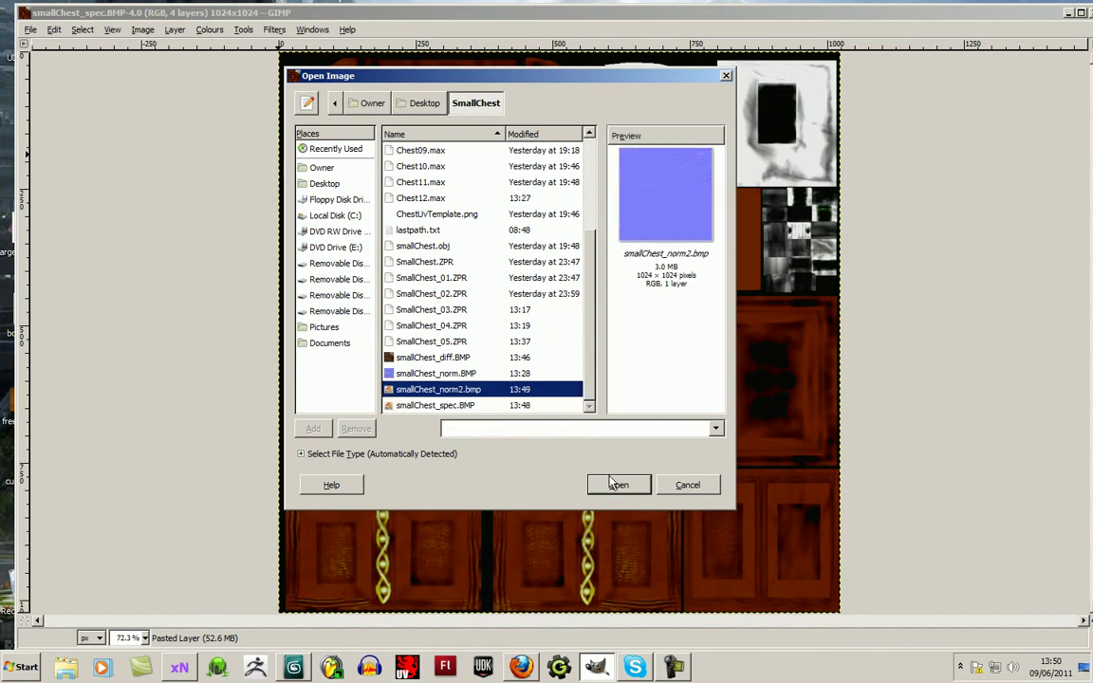
pyautogui.click(620, 485)
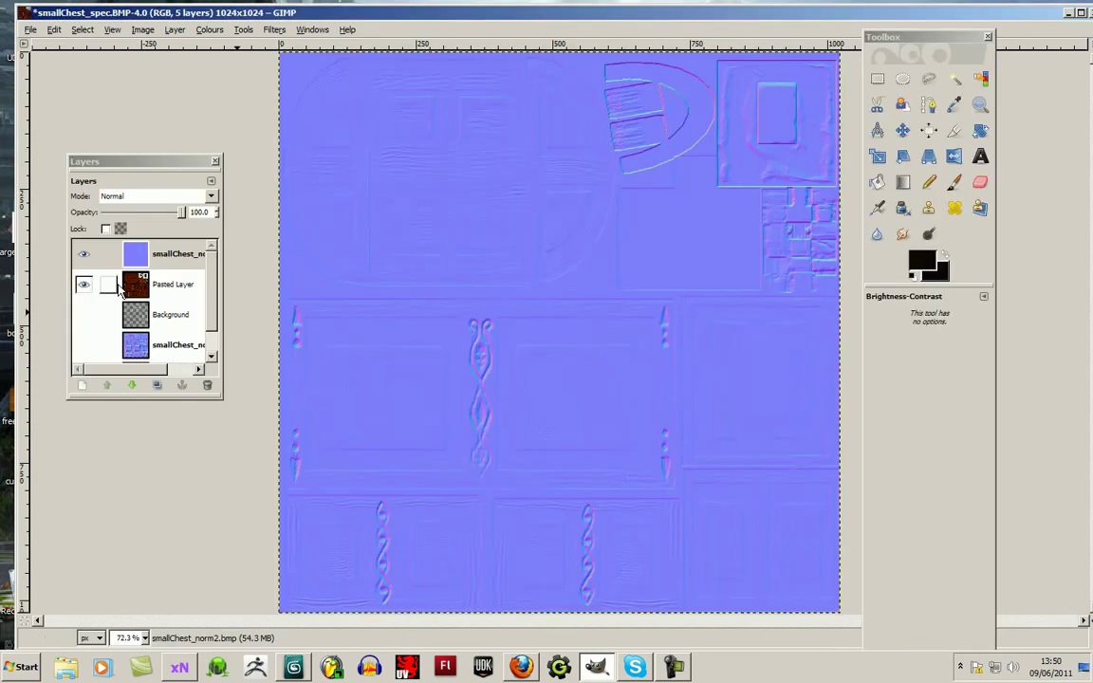
# Hide the Pasted Layer, show the smallChest_norm layer and lower the smallChest_norm2 layer's opacity to 83.2.
pyautogui.click(85, 285)
pyautogui.moveTo(211, 318)
pyautogui.mouseDown()
pyautogui.moveTo(214, 343)
pyautogui.moveTo(218, 302)
pyautogui.mouseUp()
pyautogui.click(84, 330)
pyautogui.moveTo(182, 213)
pyautogui.mouseDown()
pyautogui.moveTo(112, 217)
pyautogui.moveTo(187, 228)
pyautogui.moveTo(138, 216)
pyautogui.moveTo(169, 221)
pyautogui.mouseUp()
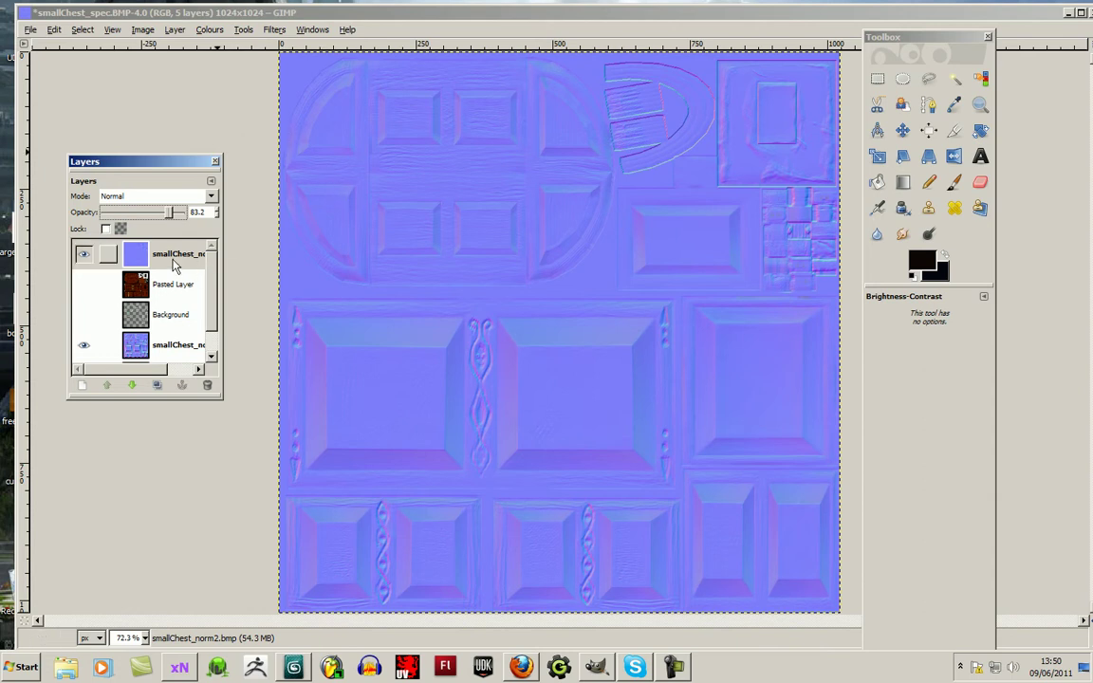
# Merge the visible normal map layers into one layer.
pyautogui.rightClick(170, 254)
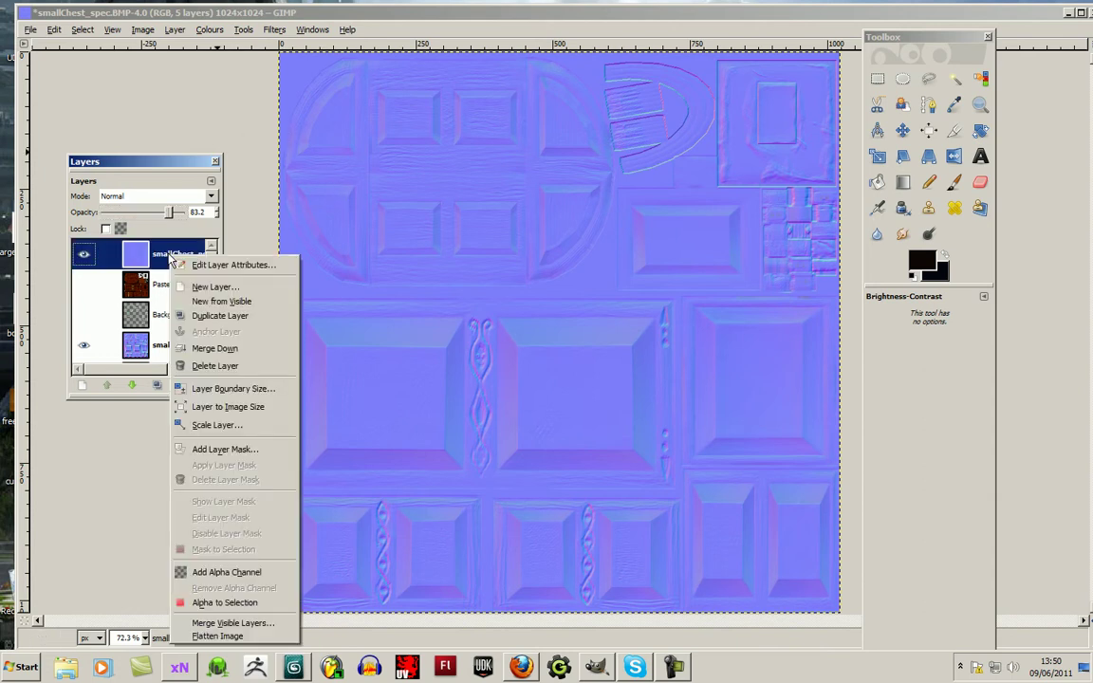
pyautogui.click(233, 624)
pyautogui.click(215, 284)
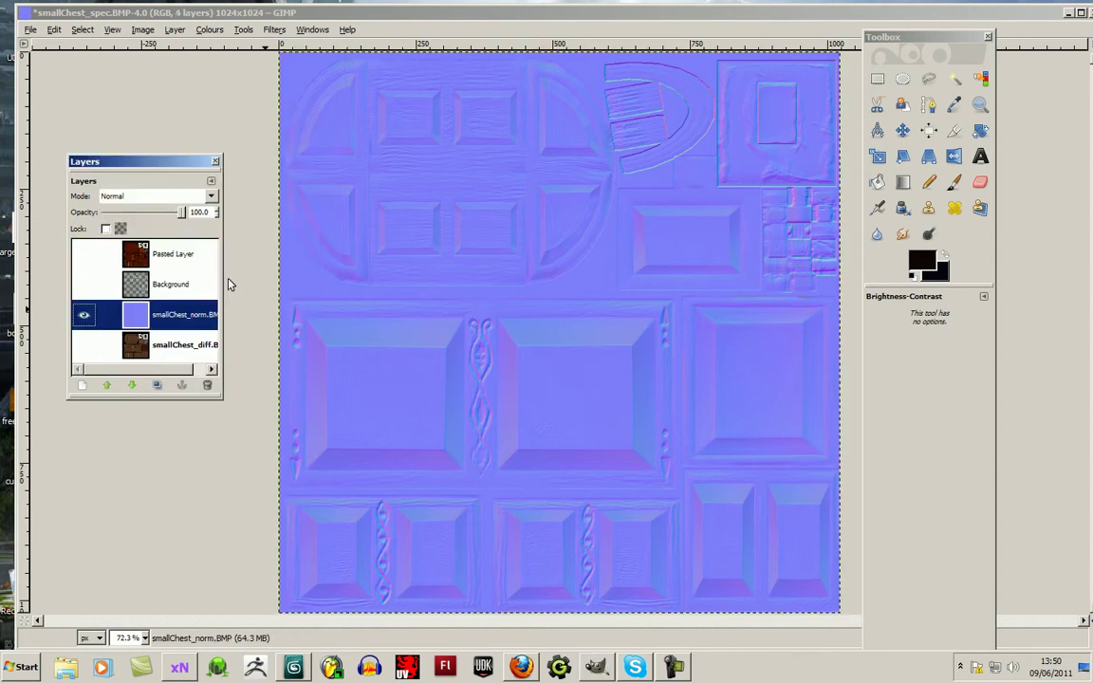
# Raise the merged normal map's contrast to 10 with Brightness-Contrast.
pyautogui.click(224, 30)
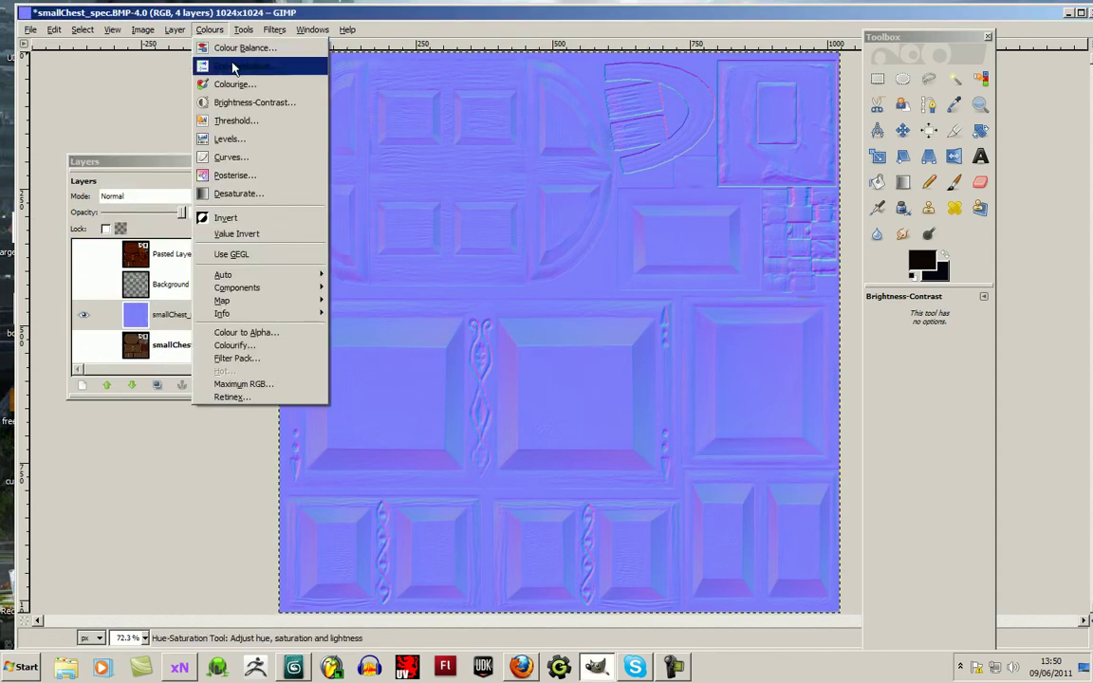
pyautogui.click(254, 103)
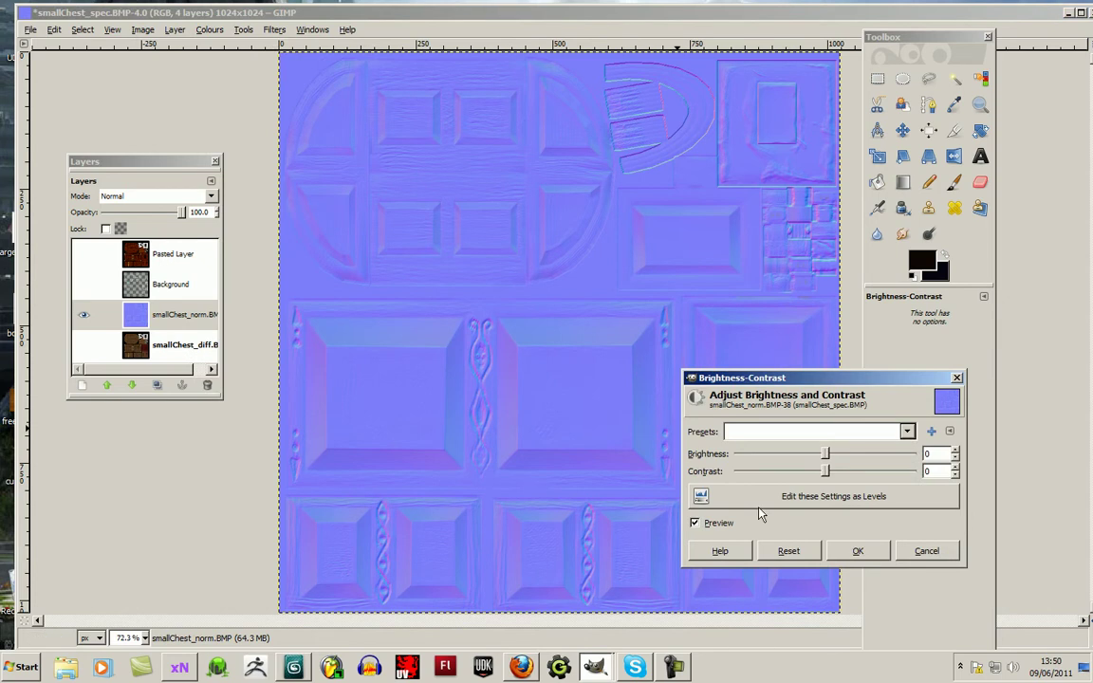
pyautogui.moveTo(826, 472); pyautogui.dragTo(834, 482)
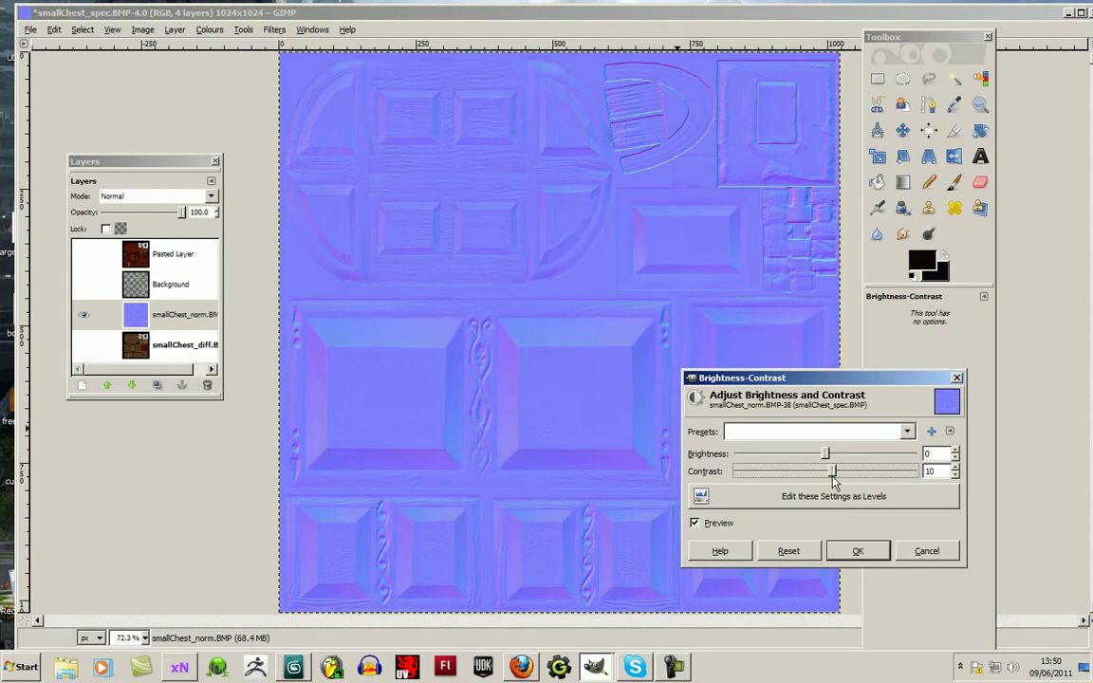
pyautogui.click(858, 552)
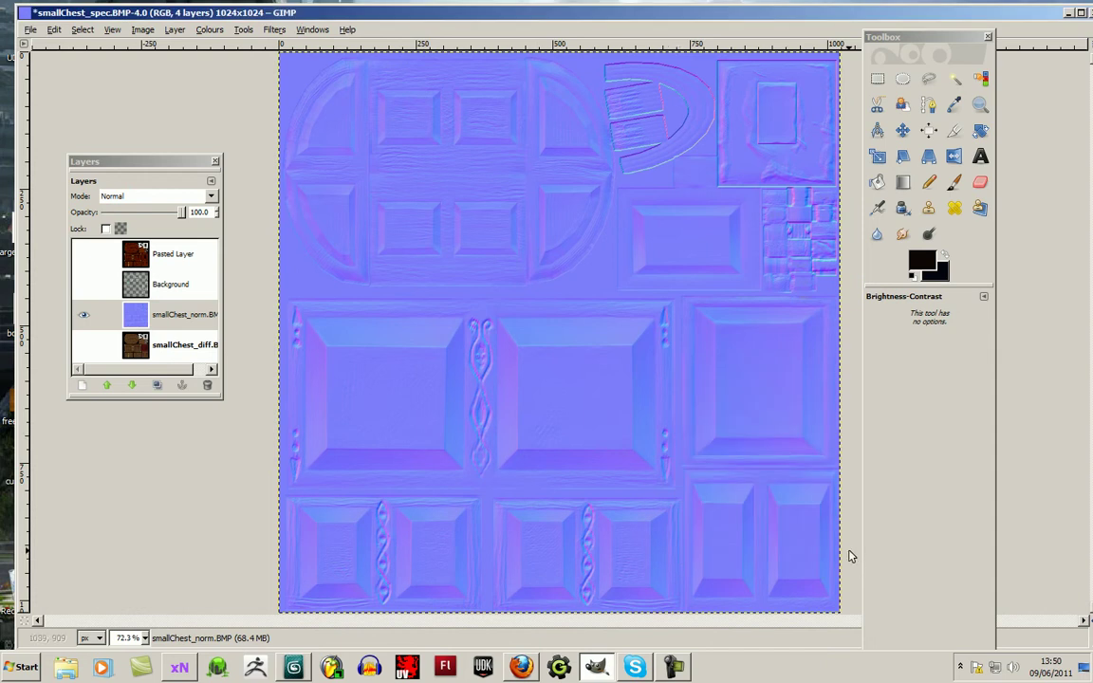
# Save the merged normal map over smallChest_norm.BMP in the SmallChest folder, exporting it with visible layers merged.
pyautogui.click(32, 29)
pyautogui.click(60, 149)
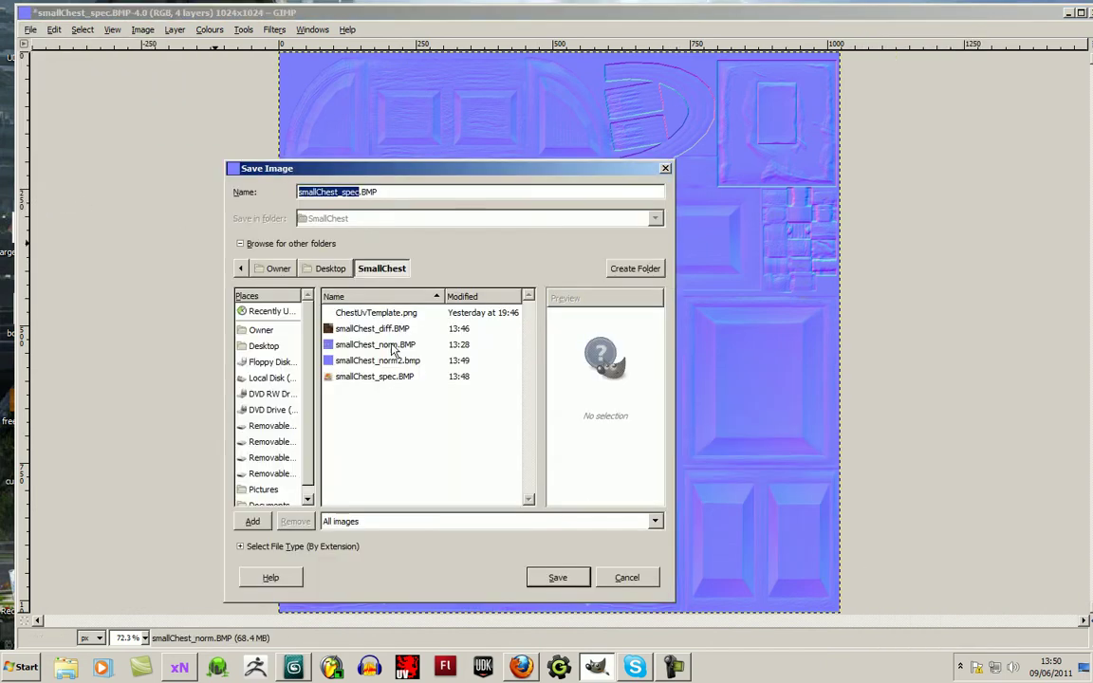
pyautogui.click(328, 346)
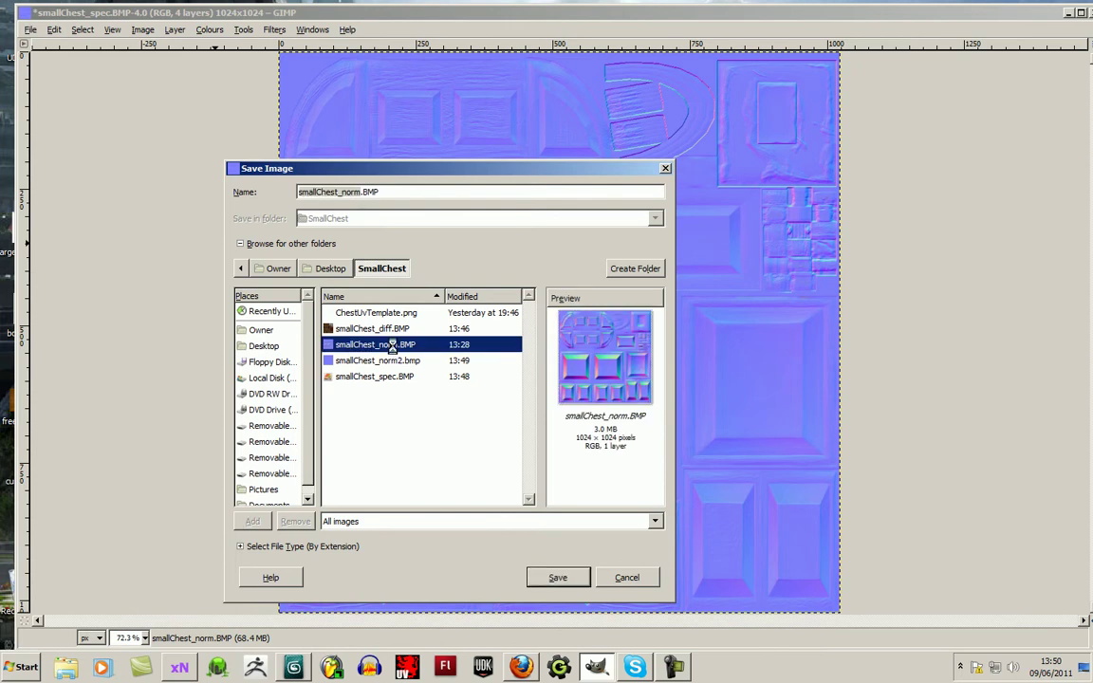
pyautogui.press('Return')
pyautogui.click(510, 446)
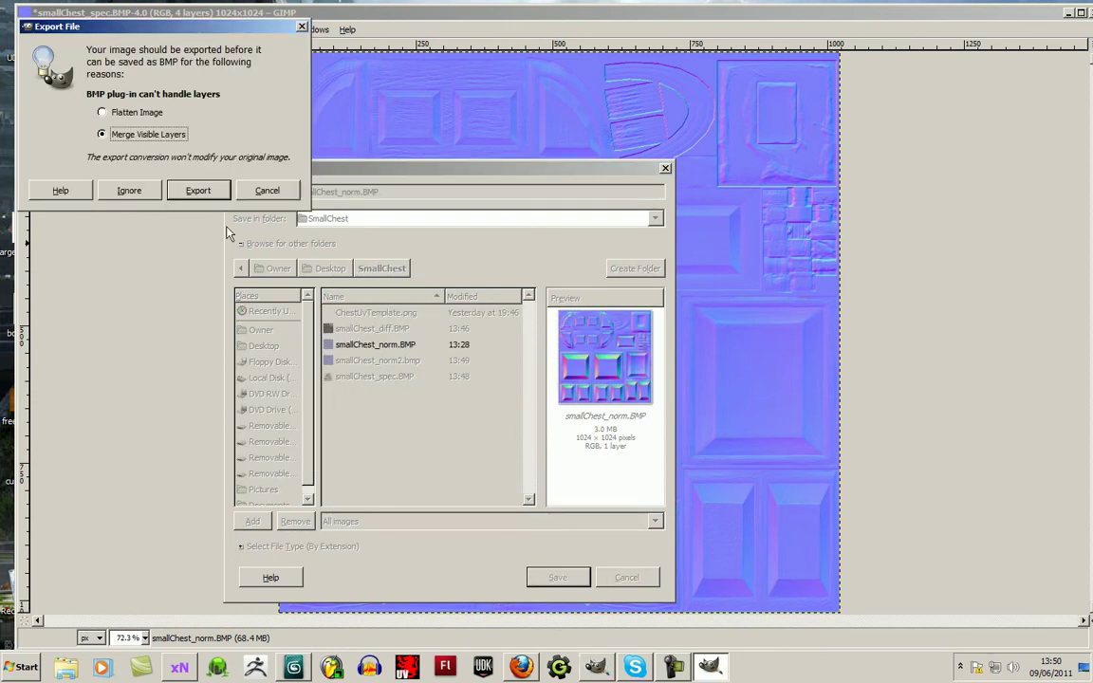
pyautogui.click(199, 192)
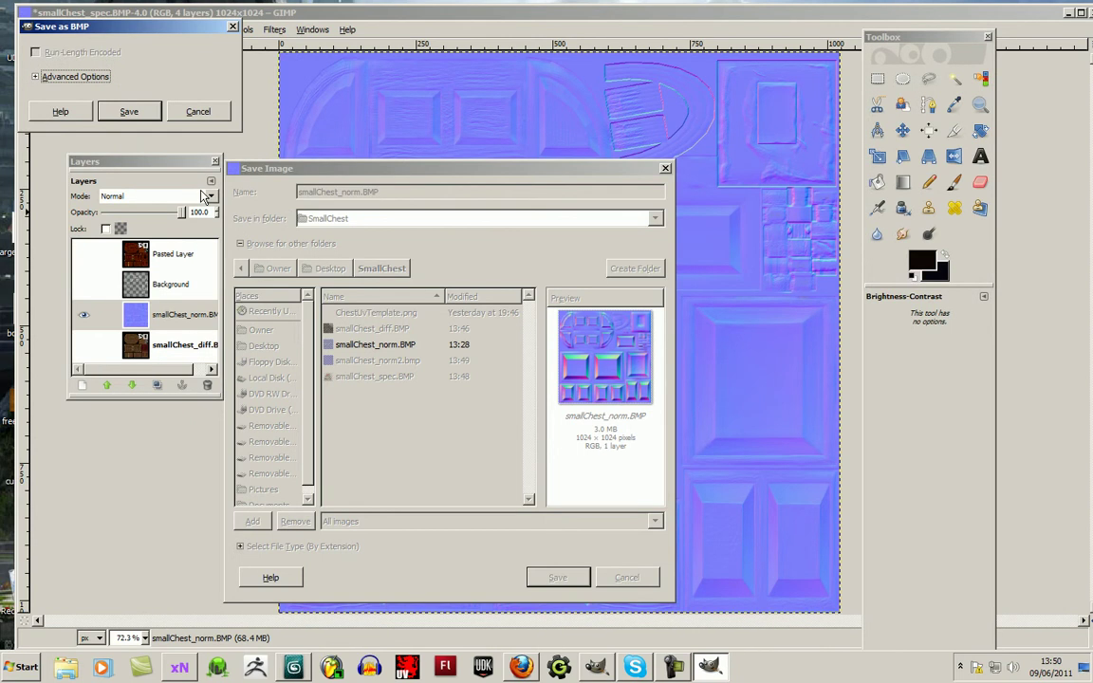
pyautogui.click(117, 114)
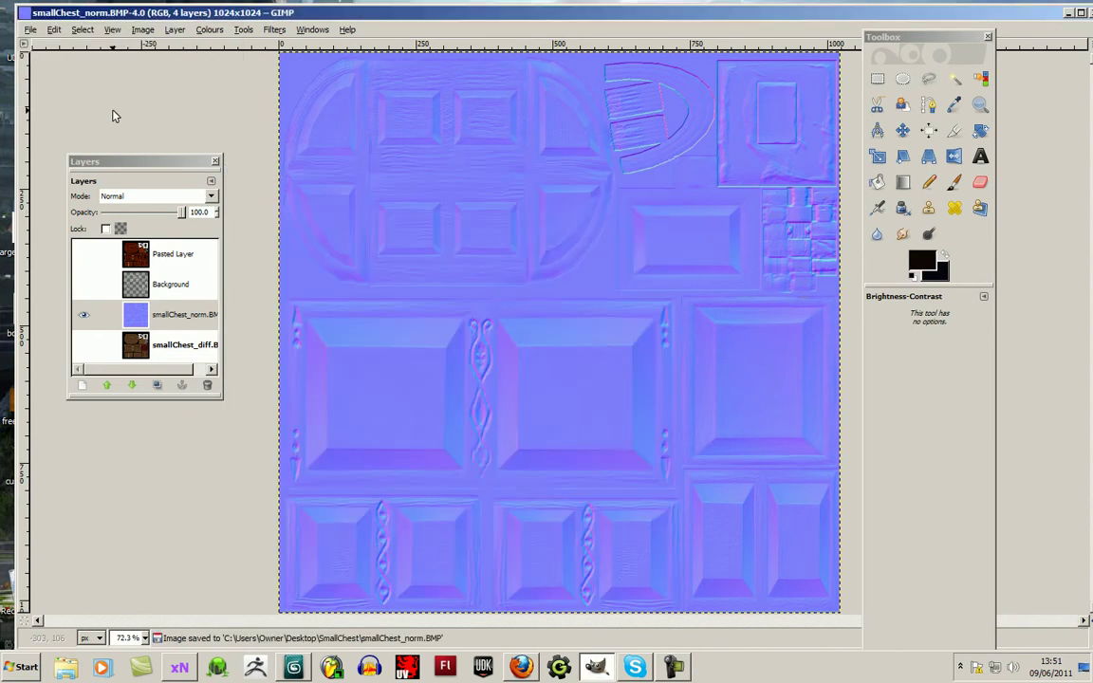
pyautogui.click(356, 152)
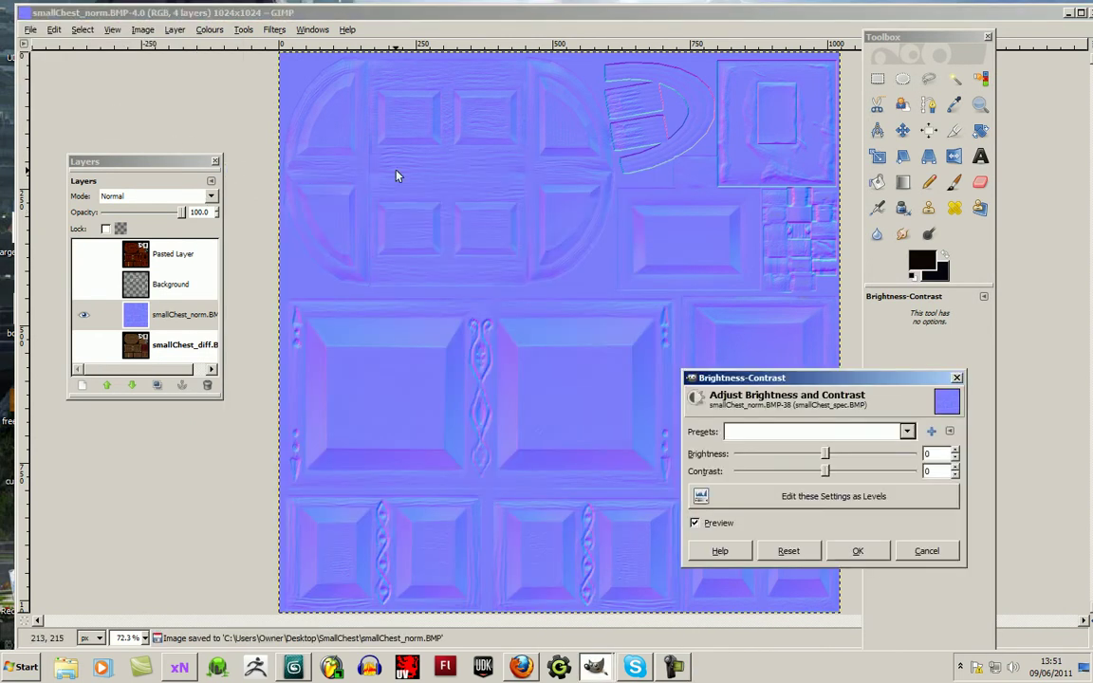
pyautogui.click(907, 552)
# Minimize GIMP, switch to 3ds Max and look over the front of the textured chest.
pyautogui.click(1066, 13)
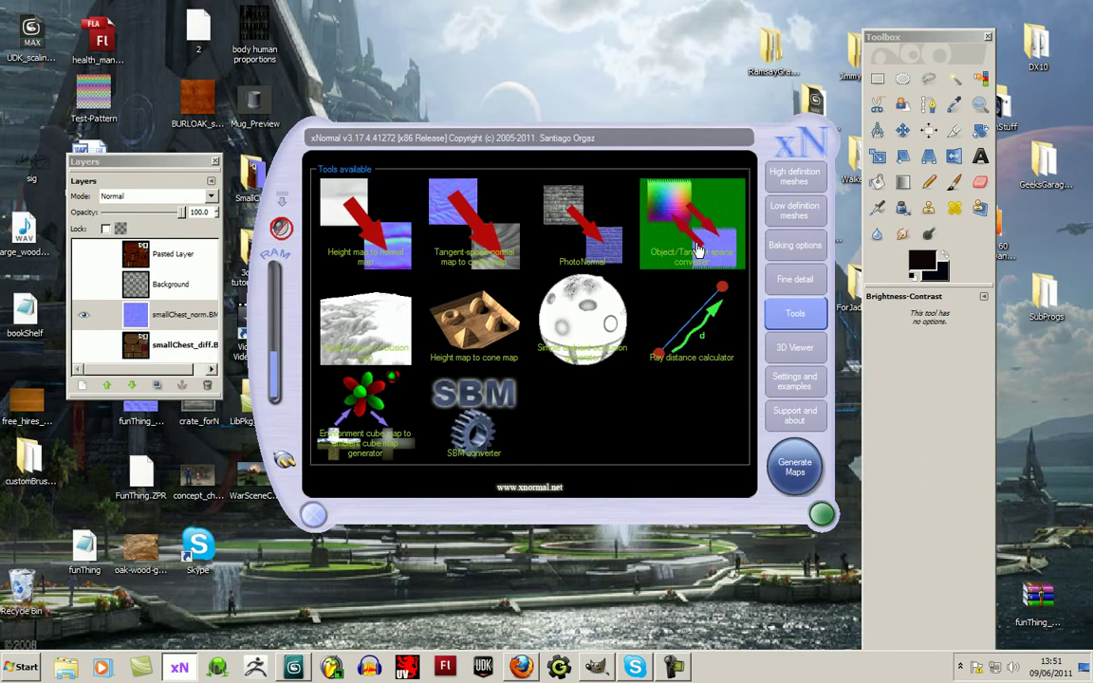
pyautogui.click(293, 668)
pyautogui.scroll(4, 769, 373)
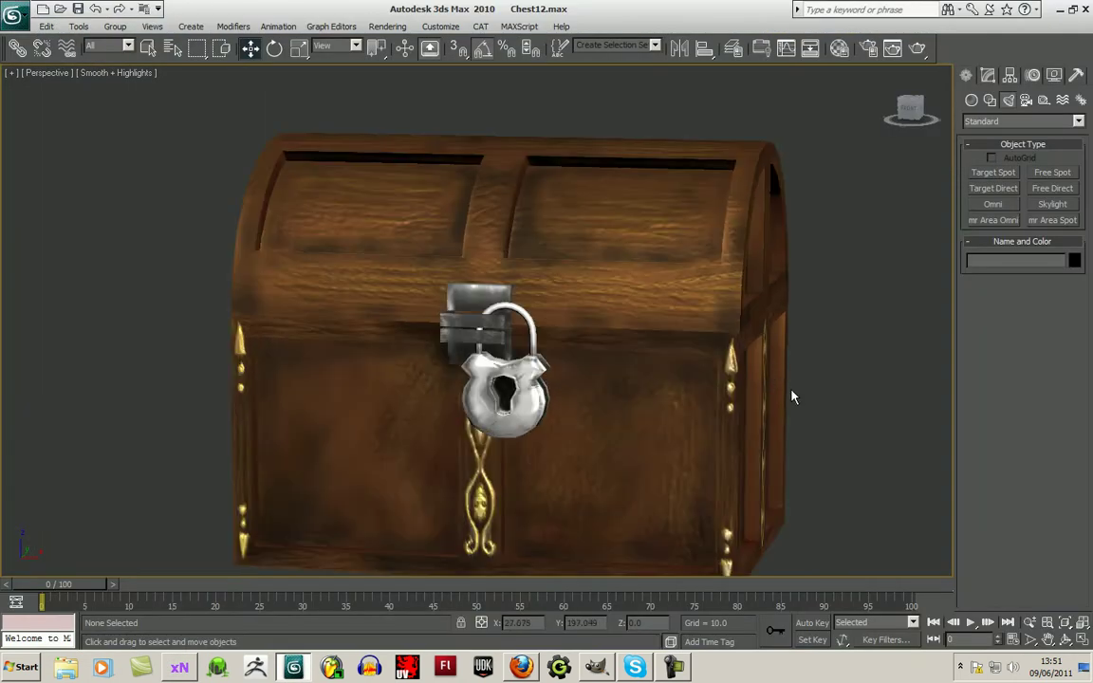
pyautogui.moveTo(875, 387); pyautogui.dragTo(855, 363)
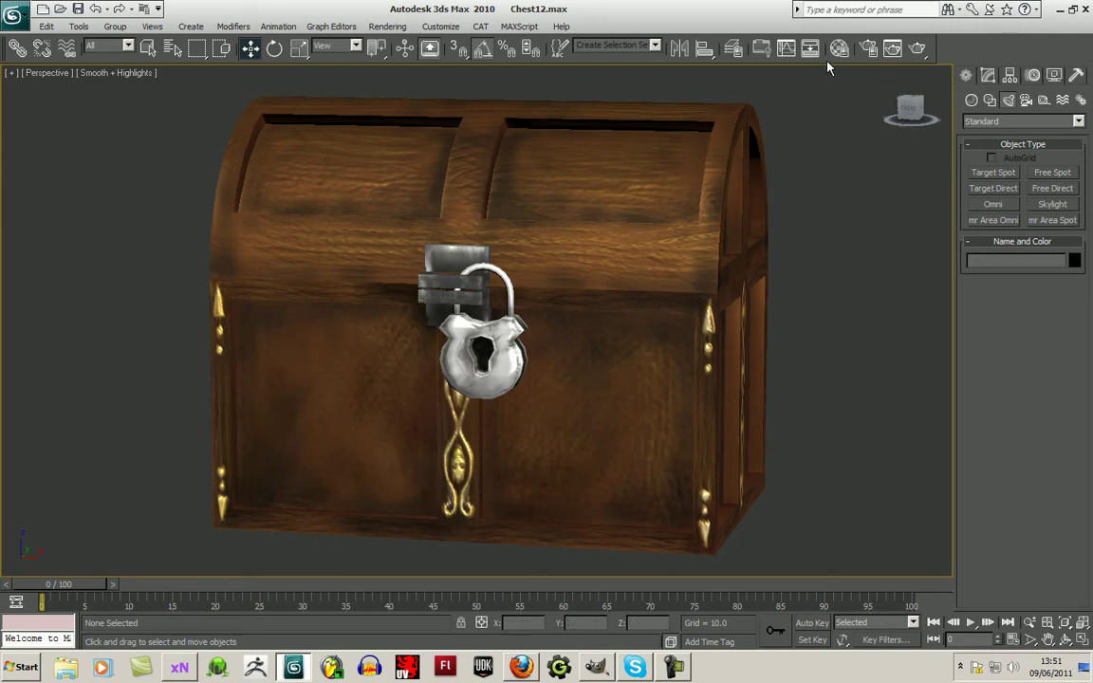
pyautogui.moveTo(831, 339); pyautogui.dragTo(832, 332)
pyautogui.scroll(-5, 833, 322)
pyautogui.scroll(5, 832, 317)
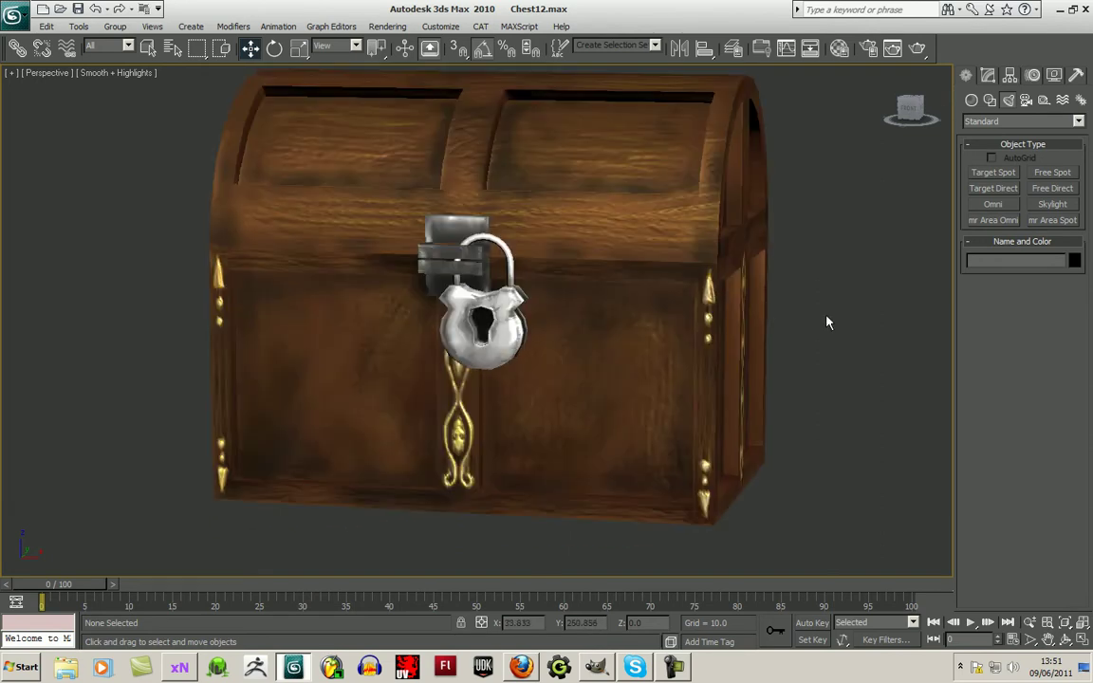
# Assign smallChest_spec as the Specular Map of the 02 - Default material and check the chest's shine.
pyautogui.click(840, 53)
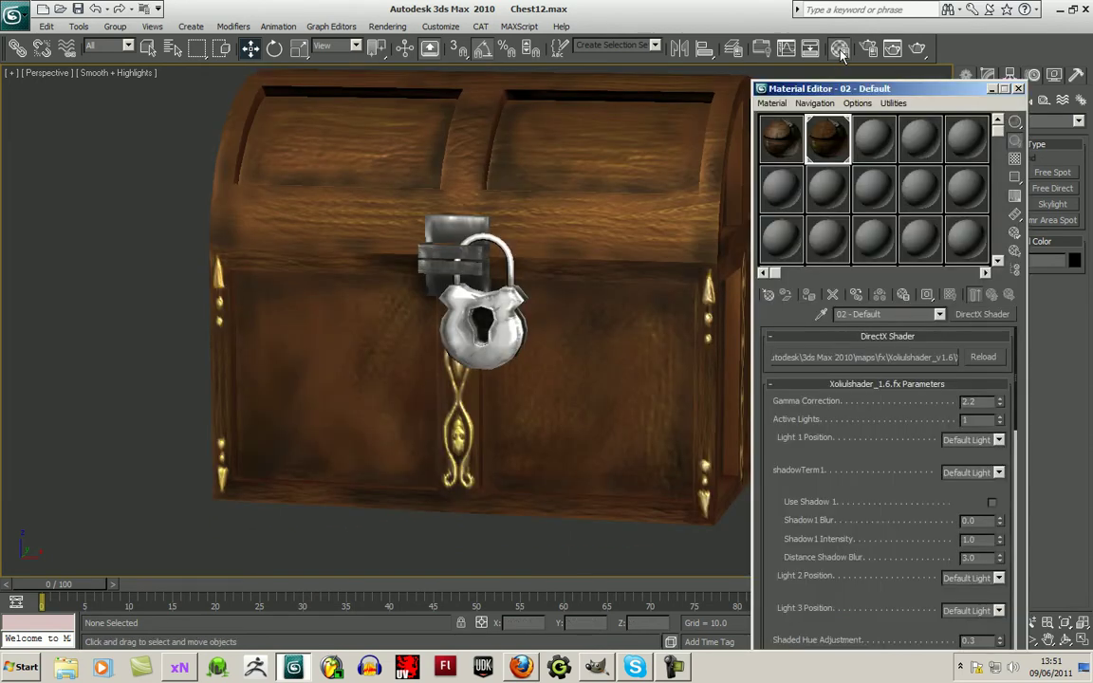
pyautogui.scroll(-8, 908, 414)
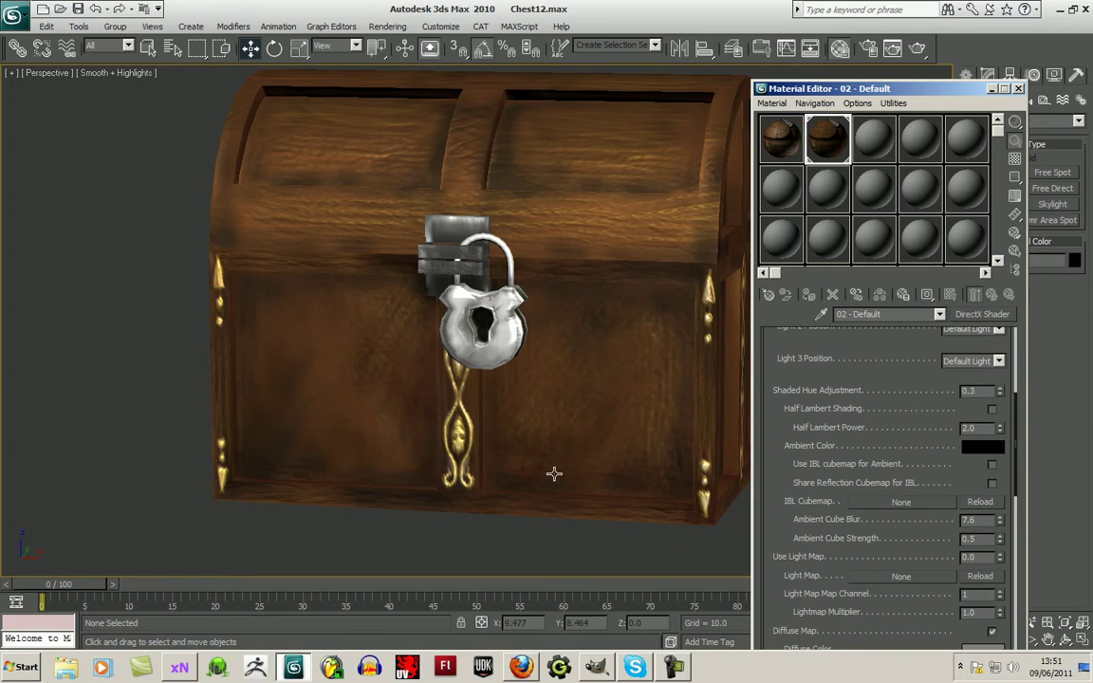
pyautogui.scroll(-6, 841, 538)
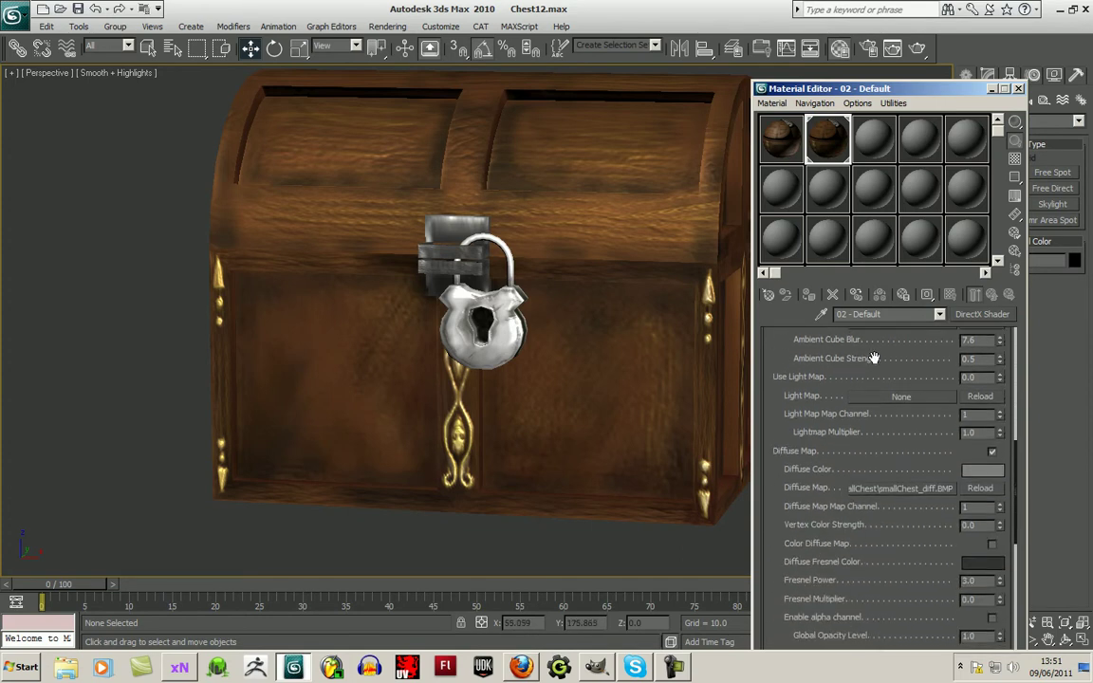
pyautogui.scroll(-6, 899, 473)
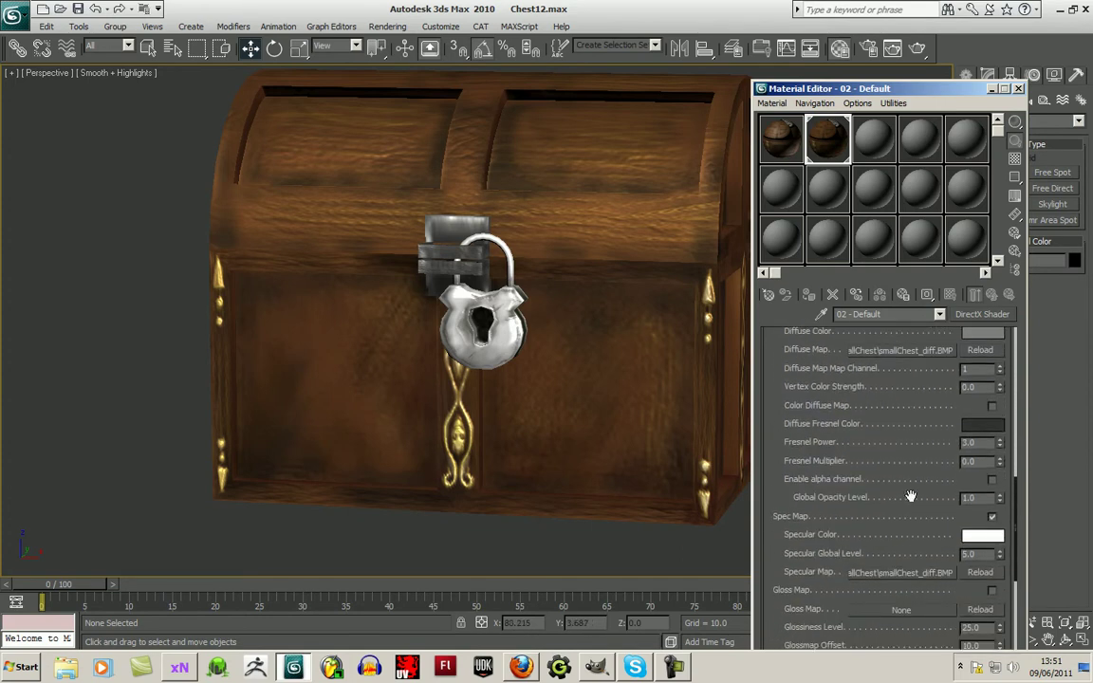
pyautogui.click(934, 539)
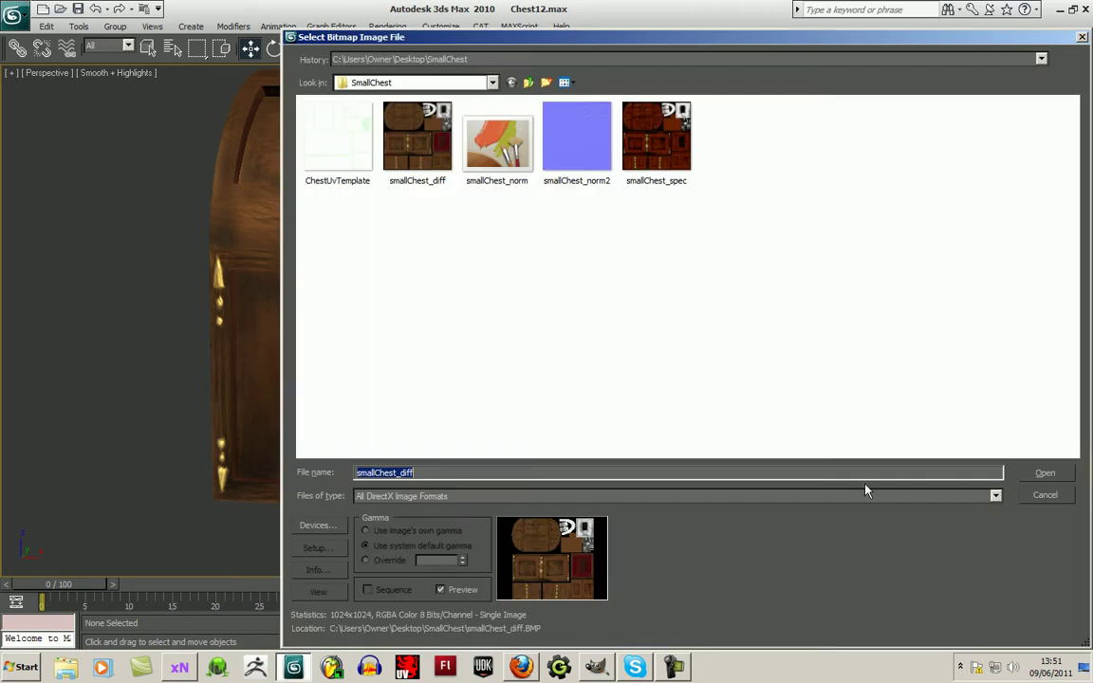
pyautogui.doubleClick(663, 146)
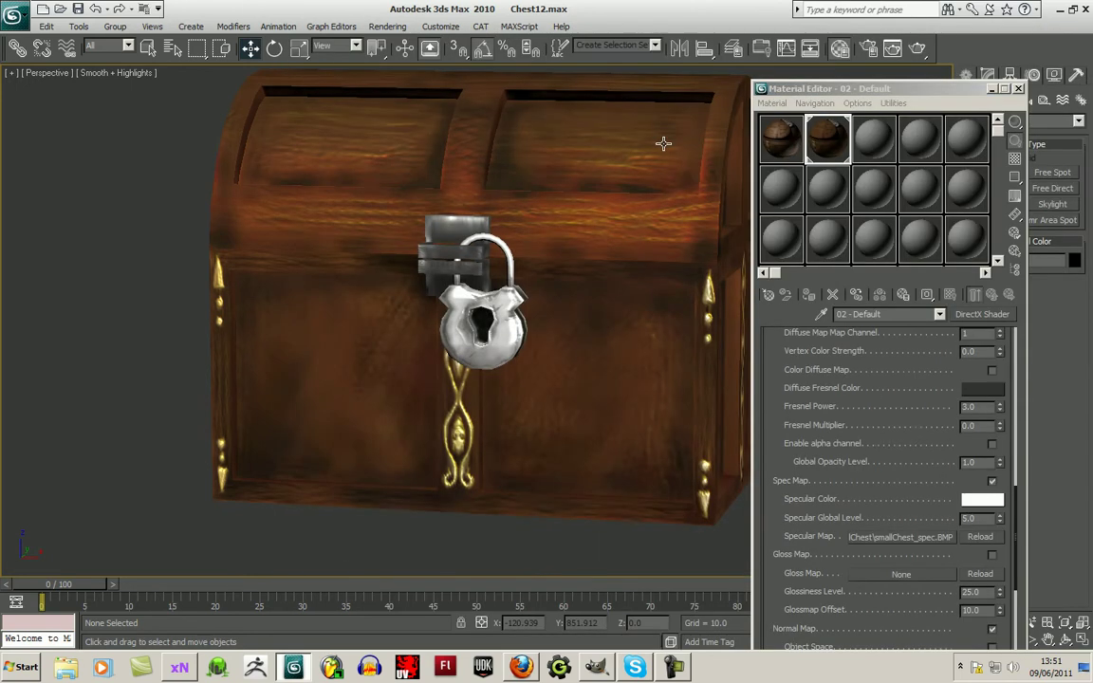
pyautogui.scroll(-3, 508, 251)
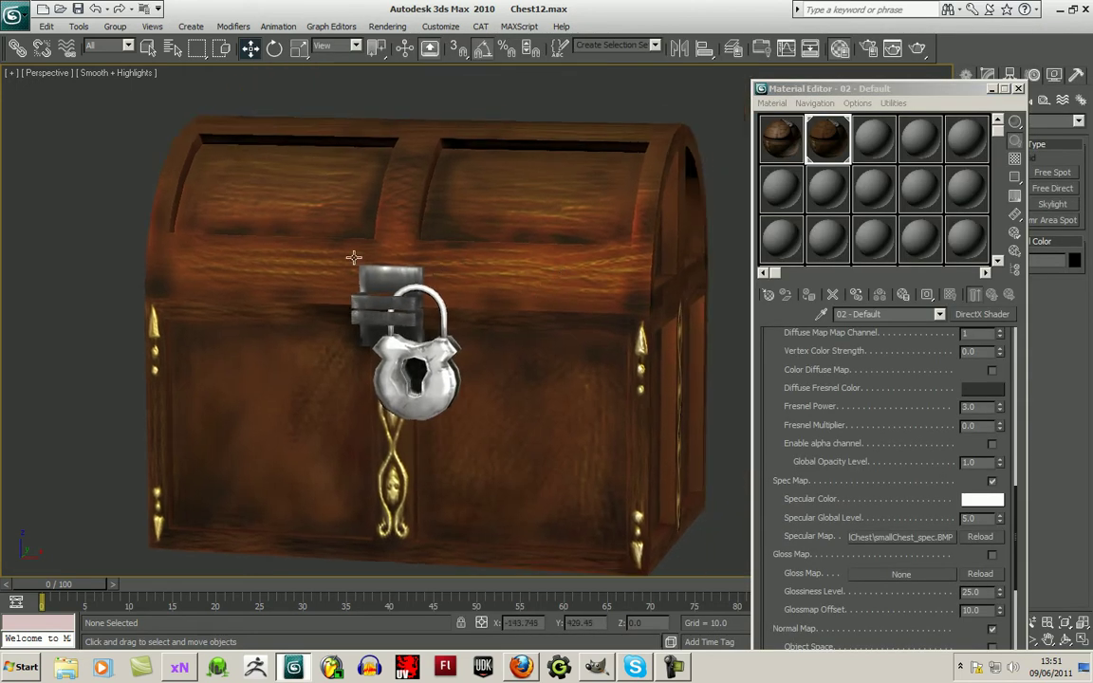
pyautogui.scroll(-2, 434, 263)
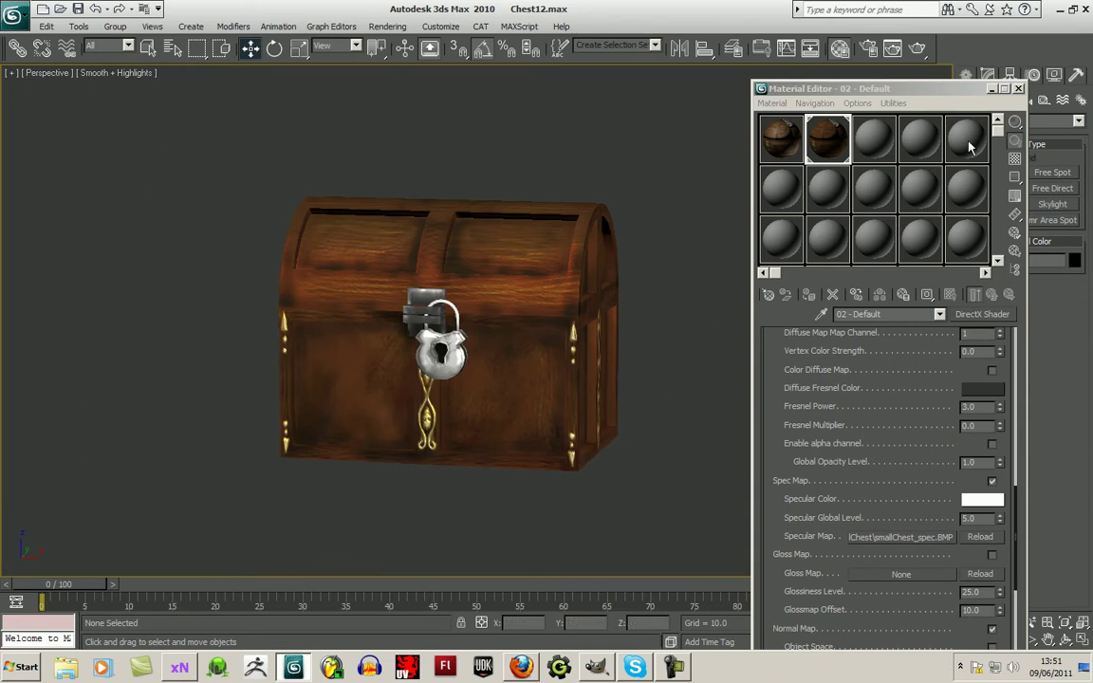
# Minimize the Material Editor, create an Omni light in front of the chest and move it beside the chest's left side.
pyautogui.click(991, 88)
pyautogui.scroll(-2, 685, 405)
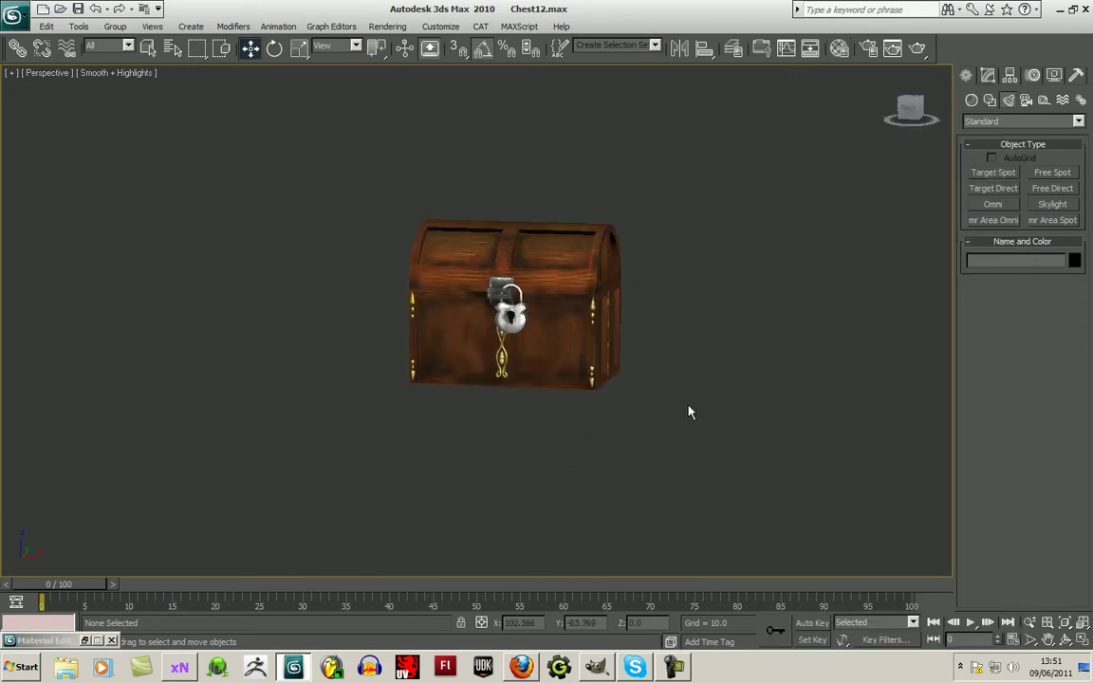
pyautogui.moveTo(686, 406); pyautogui.dragTo(676, 431)
pyautogui.click(1083, 640)
pyautogui.click(1083, 639)
pyautogui.click(993, 204)
pyautogui.click(500, 486)
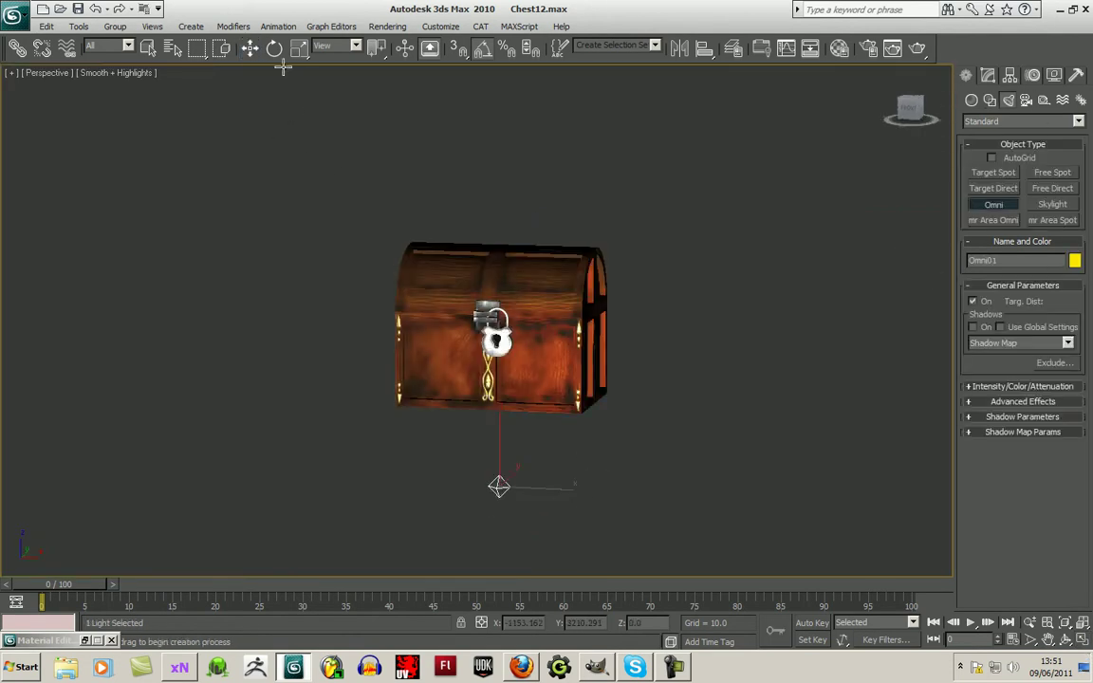
pyautogui.click(250, 47)
pyautogui.moveTo(495, 486); pyautogui.dragTo(383, 389)
# Reopen the Material Editor and set the 02 - Default material's Specular Global Level to 1.0.
pyautogui.click(840, 49)
pyautogui.moveTo(927, 473); pyautogui.dragTo(942, 279)
pyautogui.scroll(-5, 915, 341)
pyautogui.scroll(7, 916, 342)
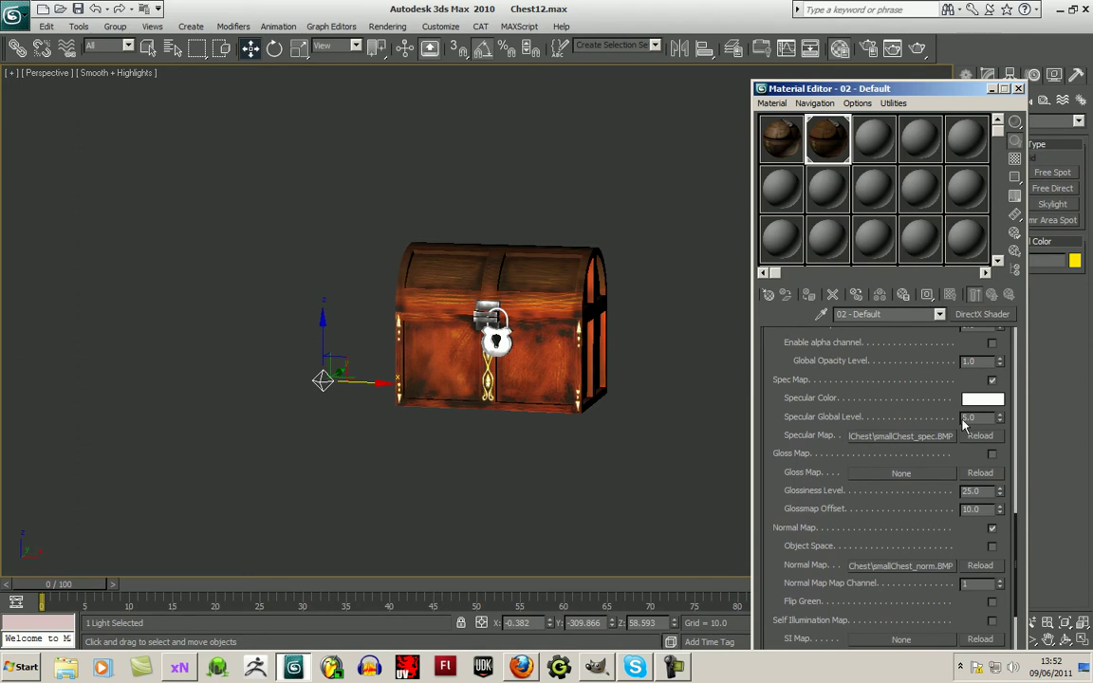
pyautogui.moveTo(976, 418); pyautogui.dragTo(932, 412)
pyautogui.write('1')
pyautogui.press('Return')
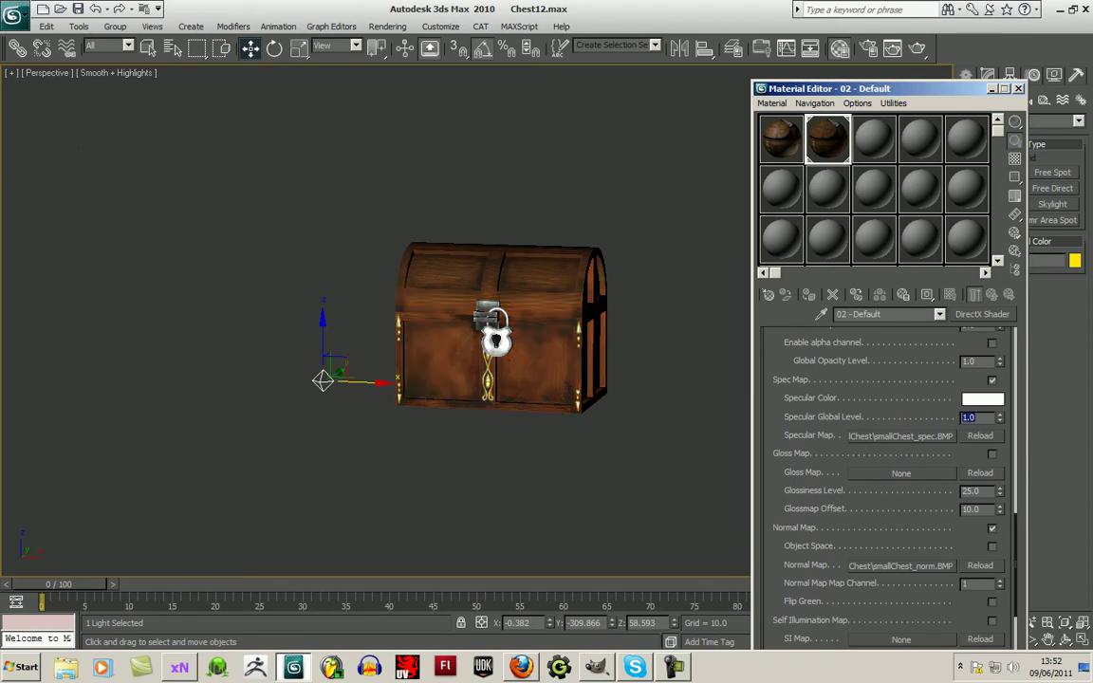
# Raise the Omni light and move it across to the chest's right side, at about X 111, Z 95.
pyautogui.scroll(3, 423, 438)
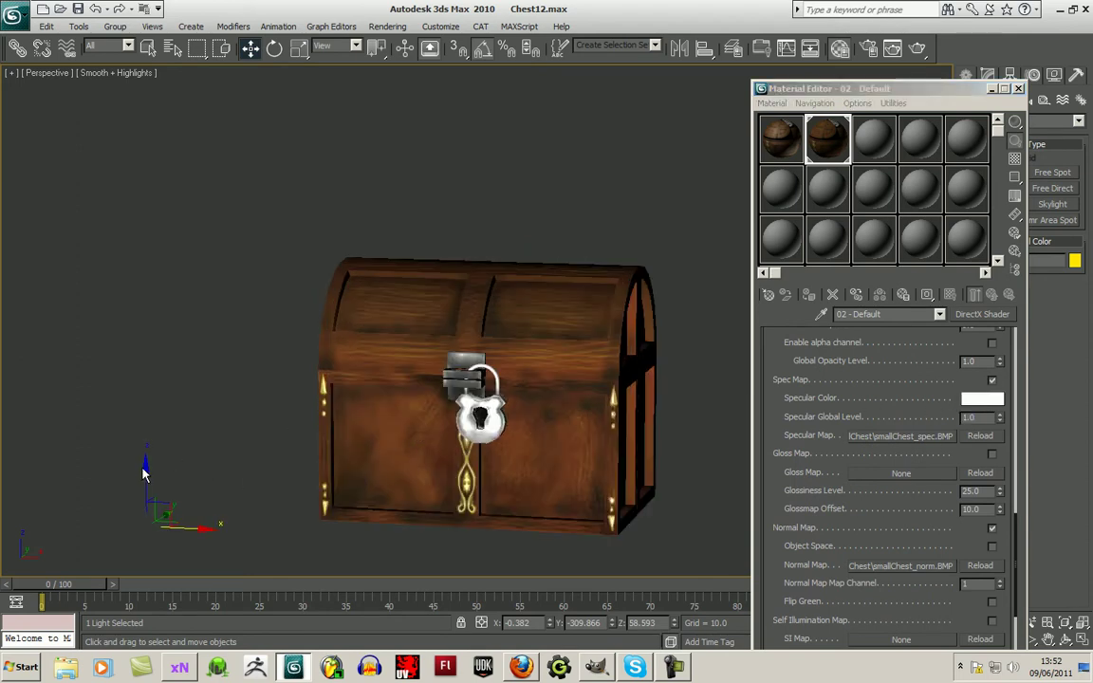
pyautogui.moveTo(145, 475); pyautogui.dragTo(145, 327)
pyautogui.moveTo(200, 378); pyautogui.dragTo(662, 377)
pyautogui.click(551, 620)
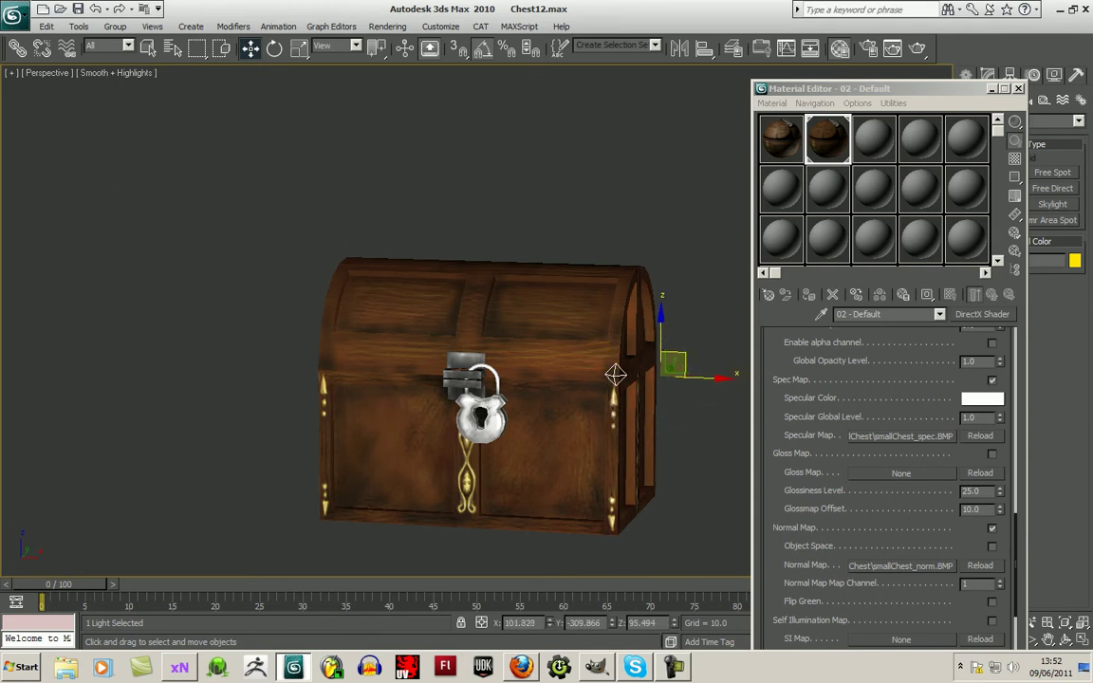
pyautogui.moveTo(642, 392); pyautogui.dragTo(610, 235)
pyautogui.moveTo(663, 445); pyautogui.dragTo(569, 458)
# Try the Omni light at Y positions of 150, 0 and -150 to compare the chest's shading.
pyautogui.click(584, 623)
pyautogui.write('100')
pyautogui.press('Return')
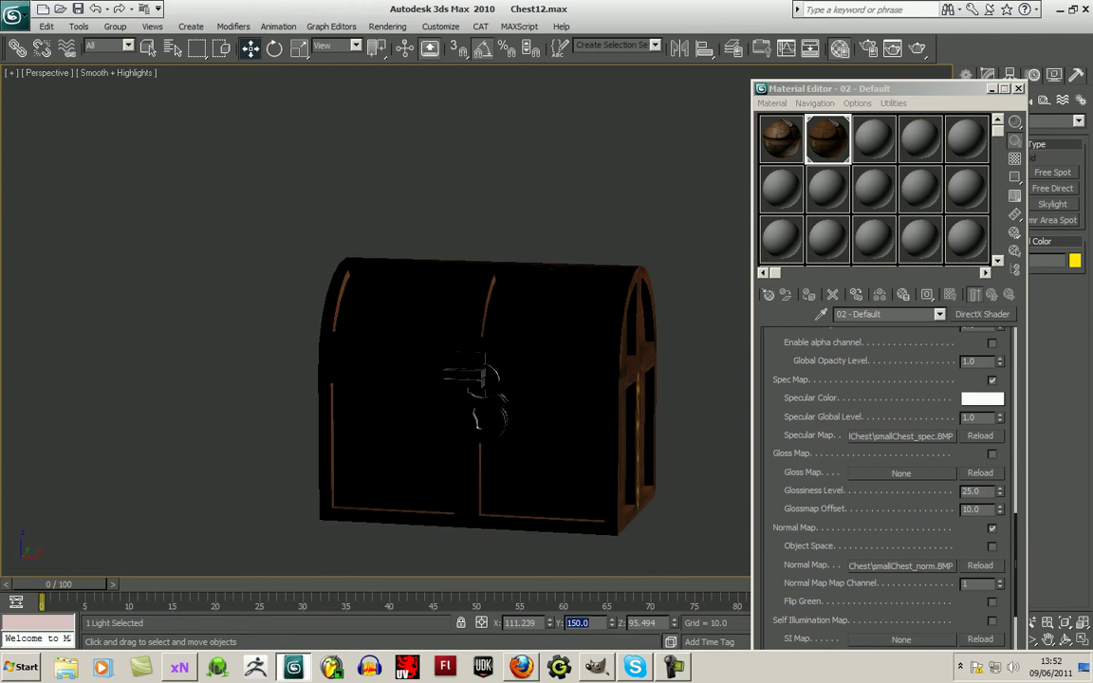
pyautogui.write('0')
pyautogui.press('Return')
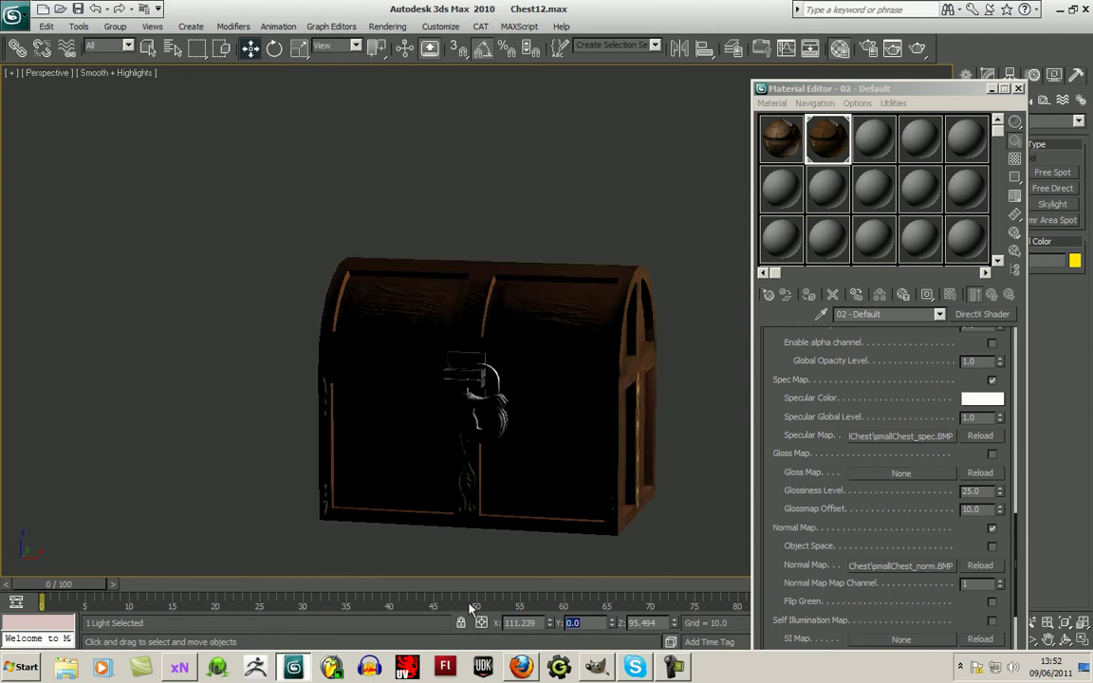
pyautogui.write('-150')
pyautogui.press('Return')
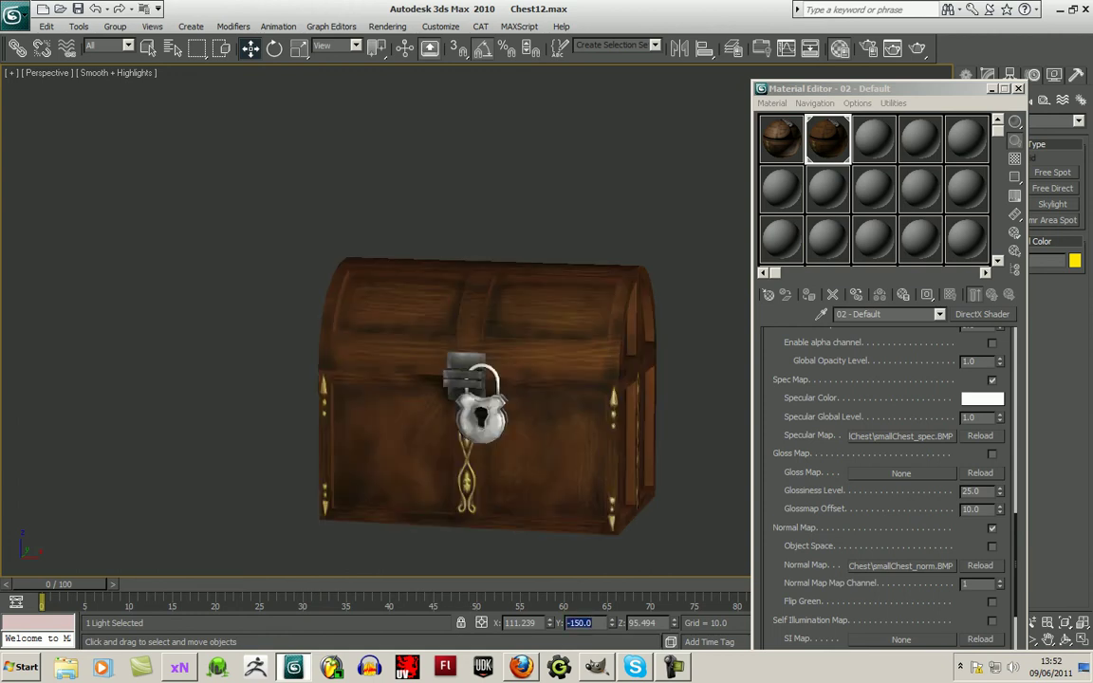
# Set the Omni light's Y position to -50.
pyautogui.write('100')
pyautogui.press('Return')
pyautogui.write('-100')
pyautogui.press('Return')
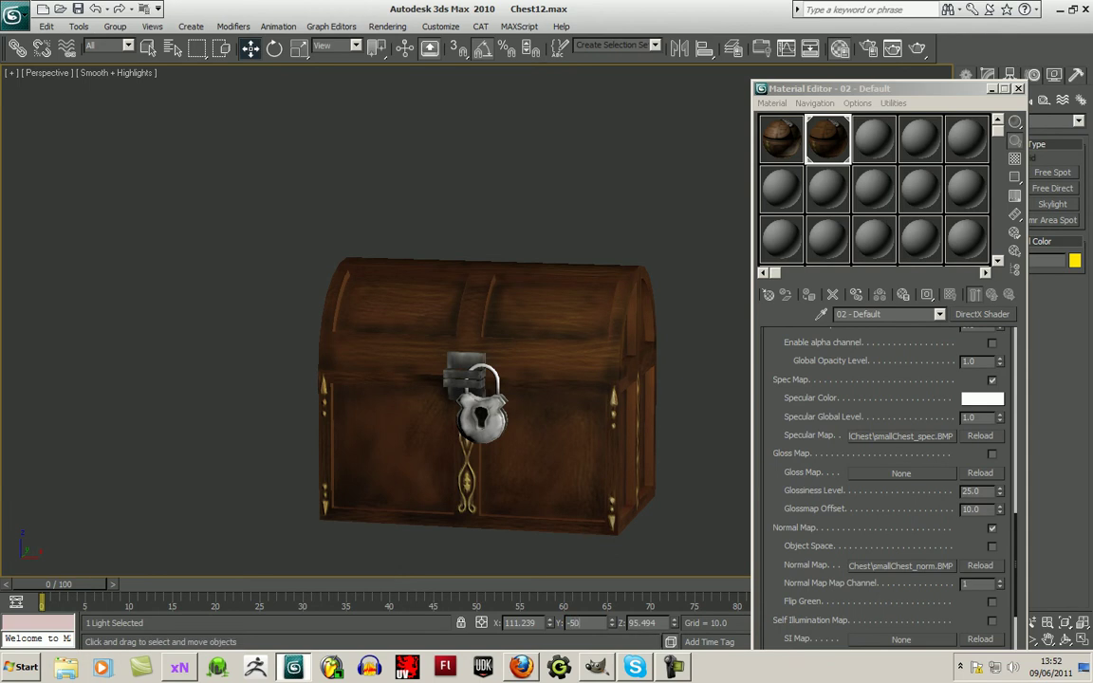
pyautogui.press('Return')
# Minimize the Material Editor and move the Omni light lower and closer to the chest's right side, at about X 79, Z 71.
pyautogui.moveTo(382, 335); pyautogui.dragTo(287, 286)
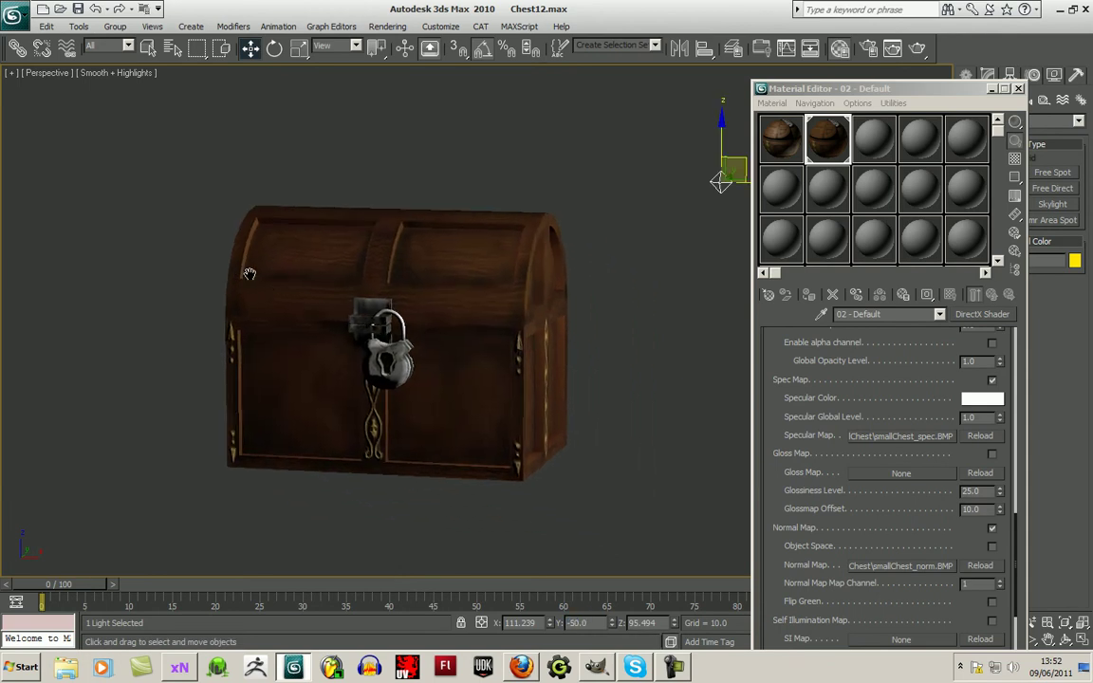
pyautogui.click(992, 88)
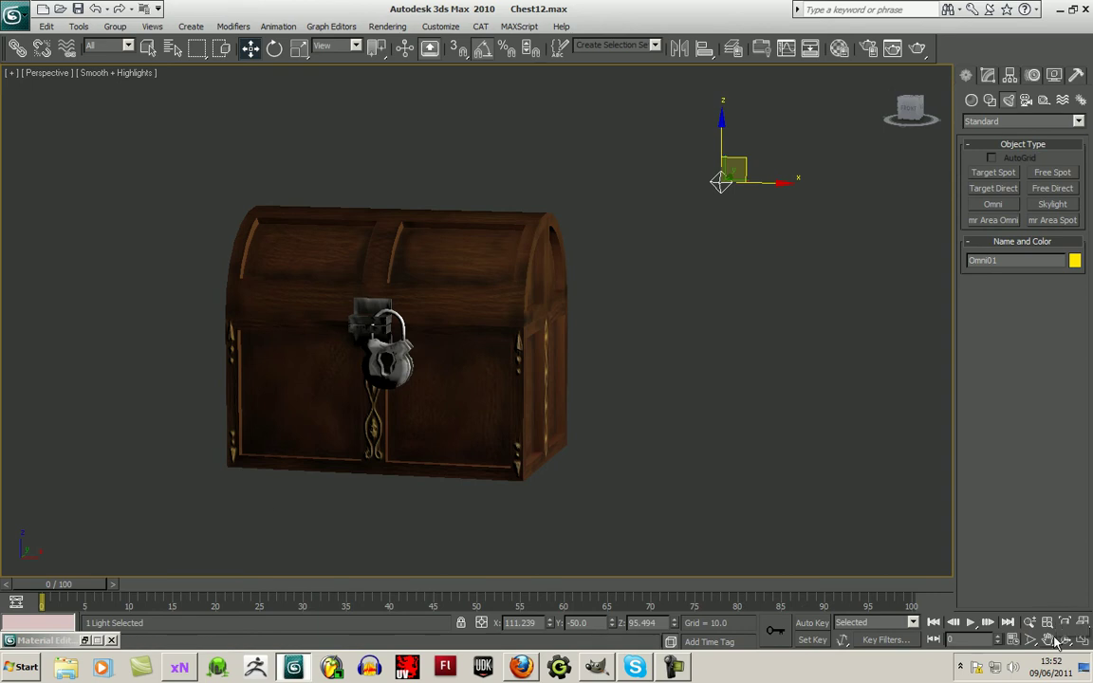
pyautogui.hotkey('ctrl', 'r')
pyautogui.moveTo(422, 396); pyautogui.dragTo(526, 380)
pyautogui.scroll(5, 469, 423)
pyautogui.scroll(-5, 488, 420)
pyautogui.scroll(5, 550, 404)
pyautogui.scroll(-5, 550, 404)
pyautogui.click(251, 49)
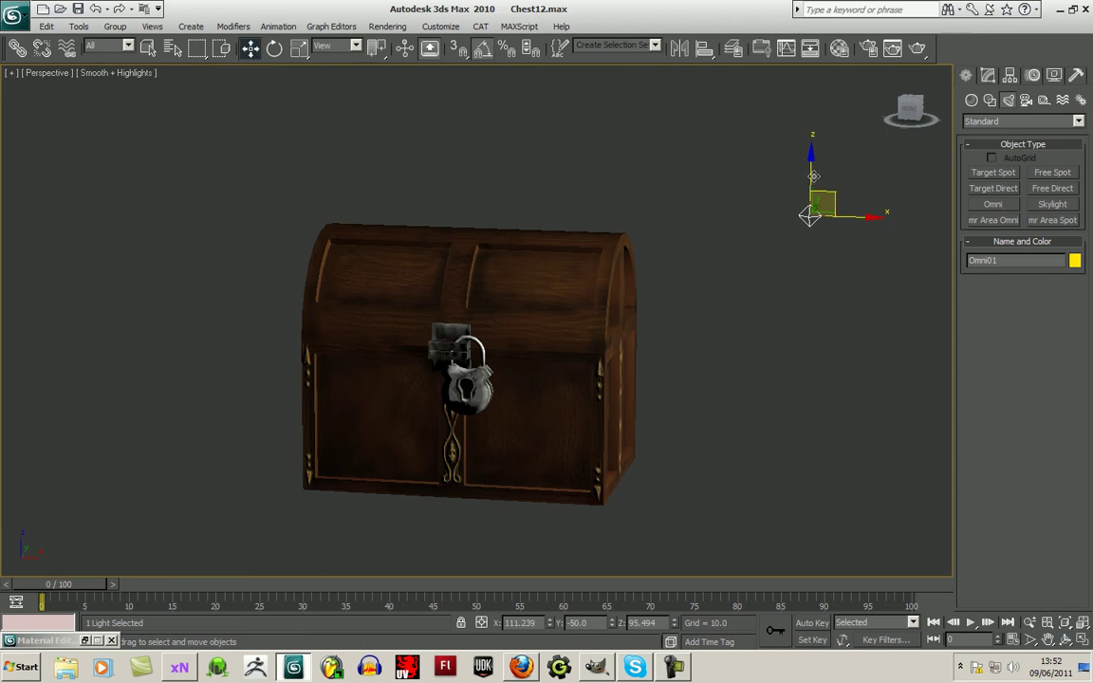
pyautogui.moveTo(834, 197); pyautogui.dragTo(724, 275)
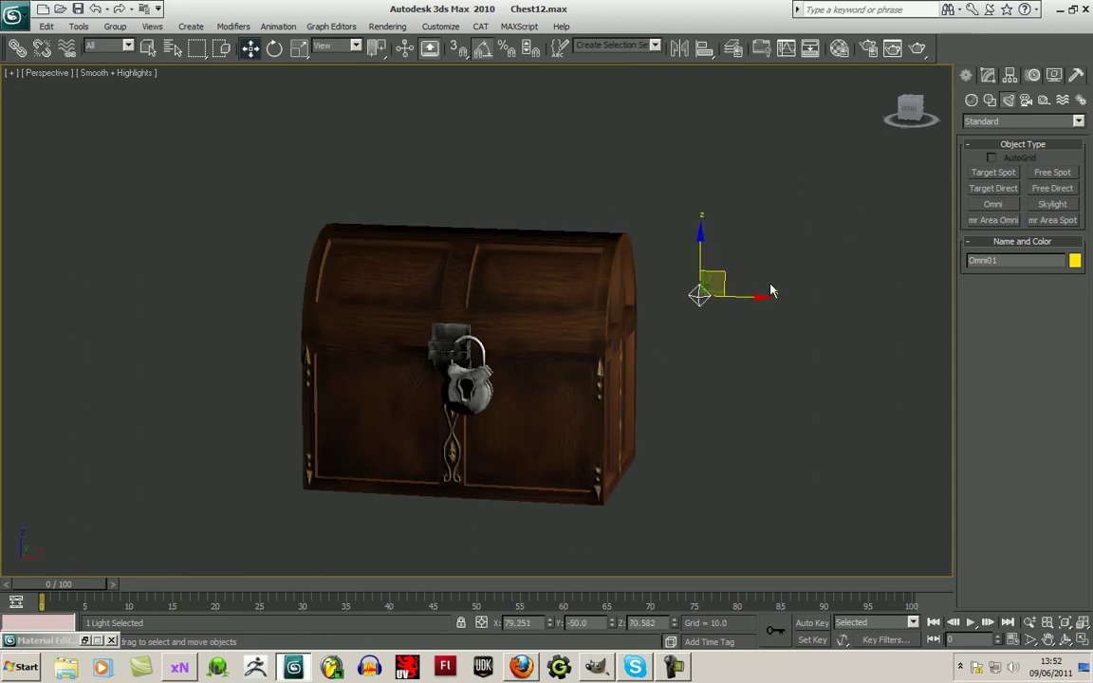
# Try to shift the Omni light along the Y axis while viewing the chest's right side at an angle.
pyautogui.hotkey('ctrl', 'r')
pyautogui.moveTo(624, 439); pyautogui.dragTo(422, 309)
pyautogui.click(250, 48)
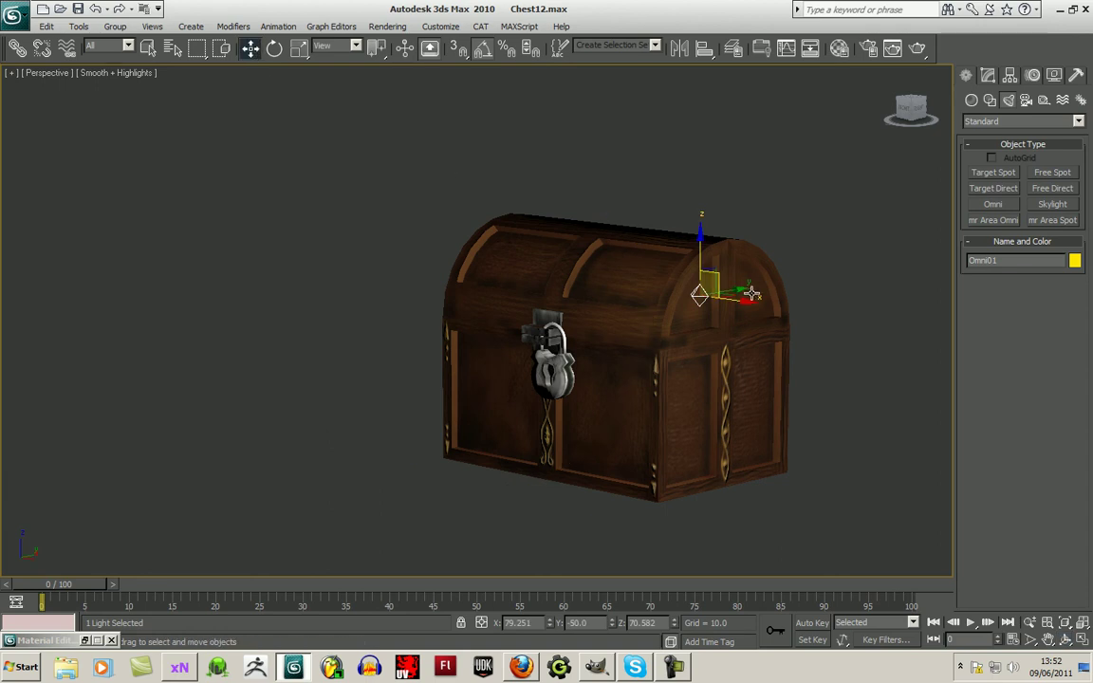
pyautogui.moveTo(745, 289); pyautogui.dragTo(722, 284)
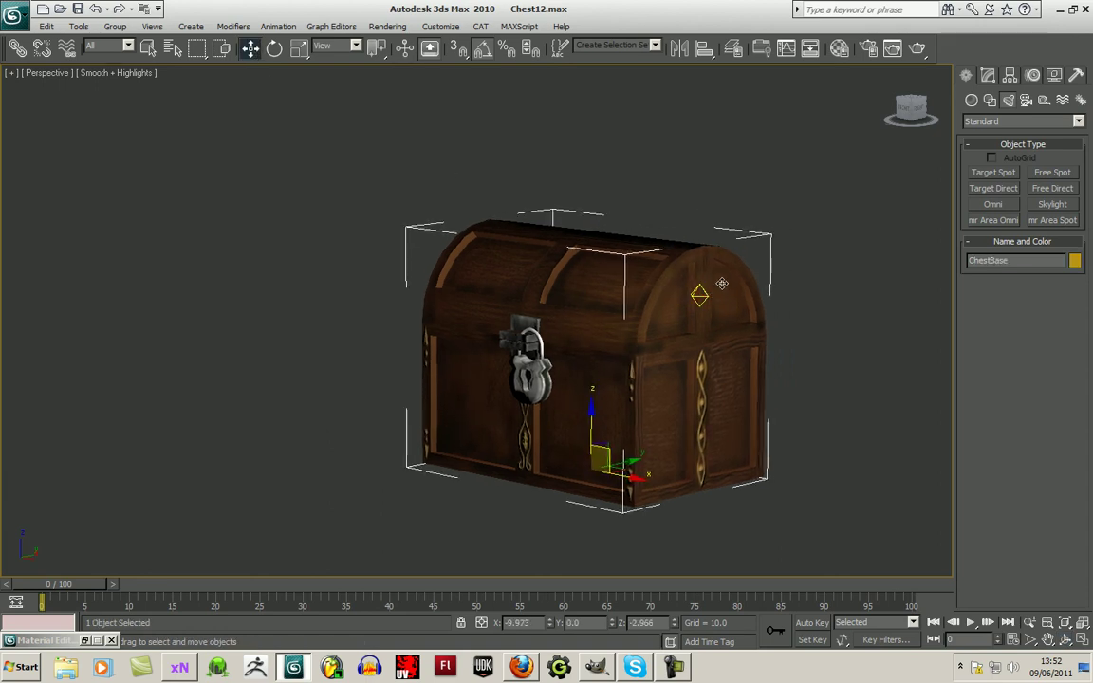